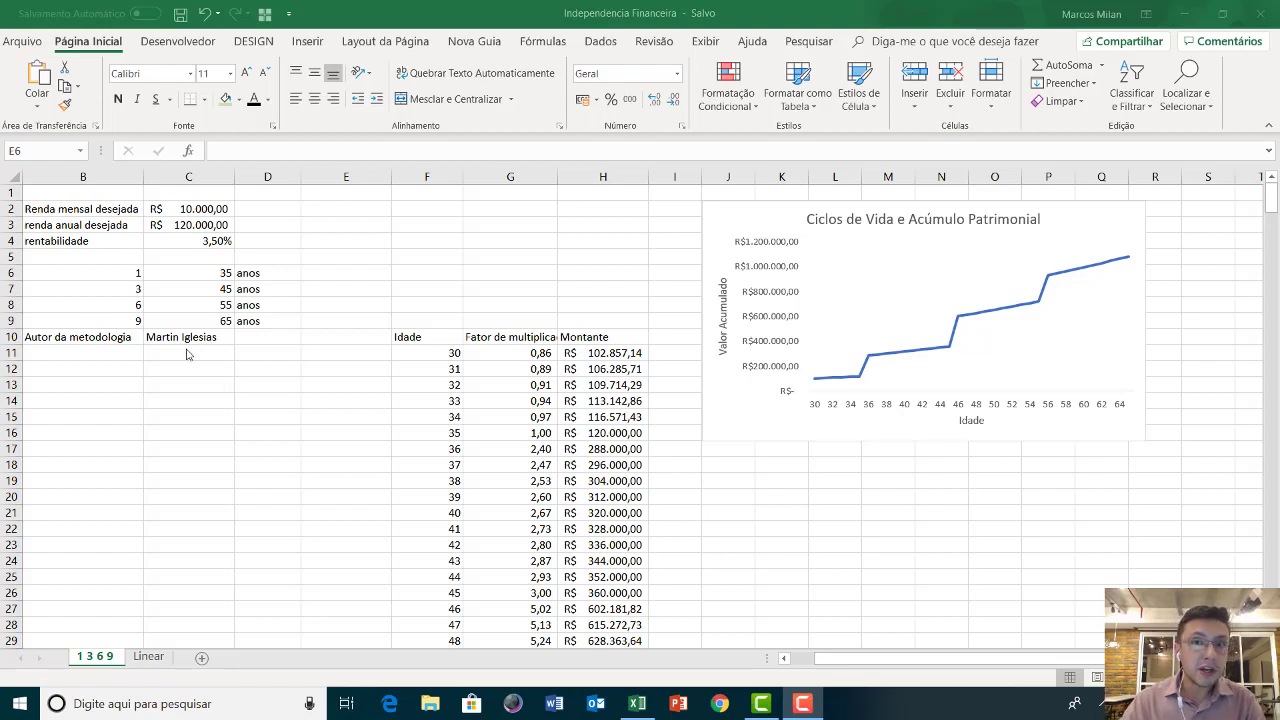
Examine the income multiples 1, 3, 6 and 9 and their matching ages in B6:D9
{"action": "left_click", "coordinate": [129, 319]}
{"action": "left_click_drag", "start_coordinate": [129, 321], "coordinate": [262, 316]}
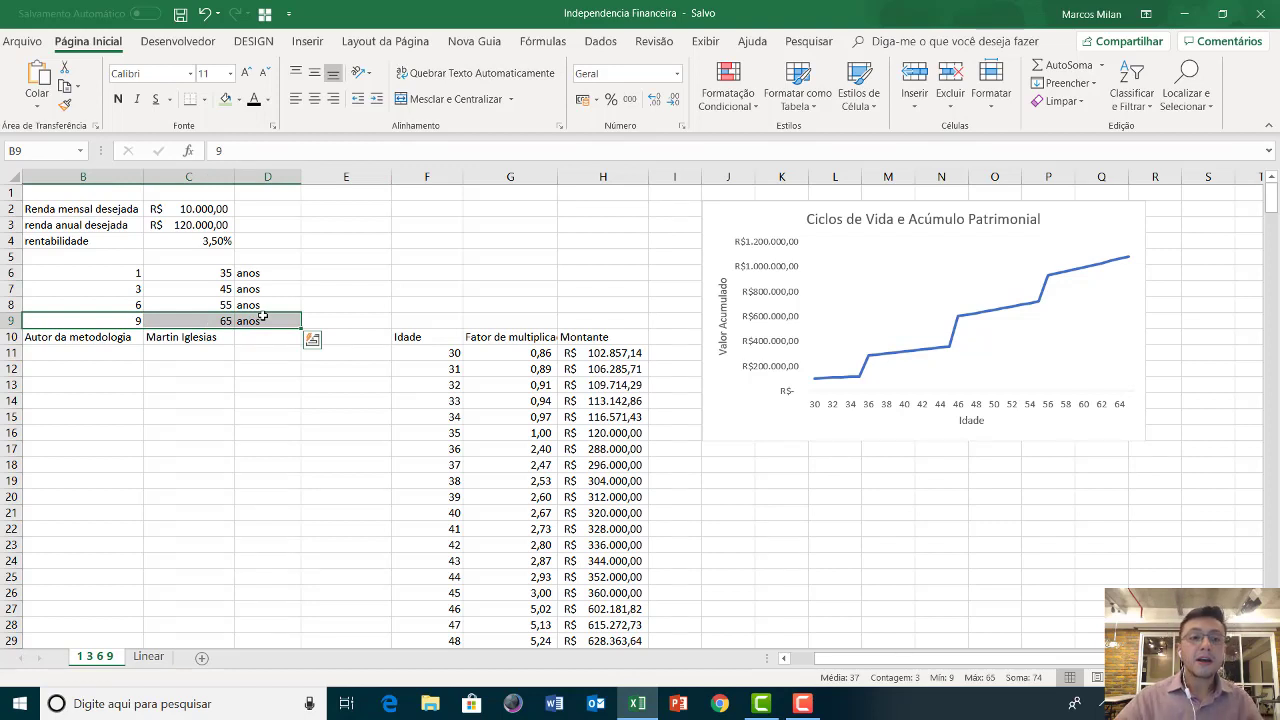
{"action": "left_click", "coordinate": [215, 272]}
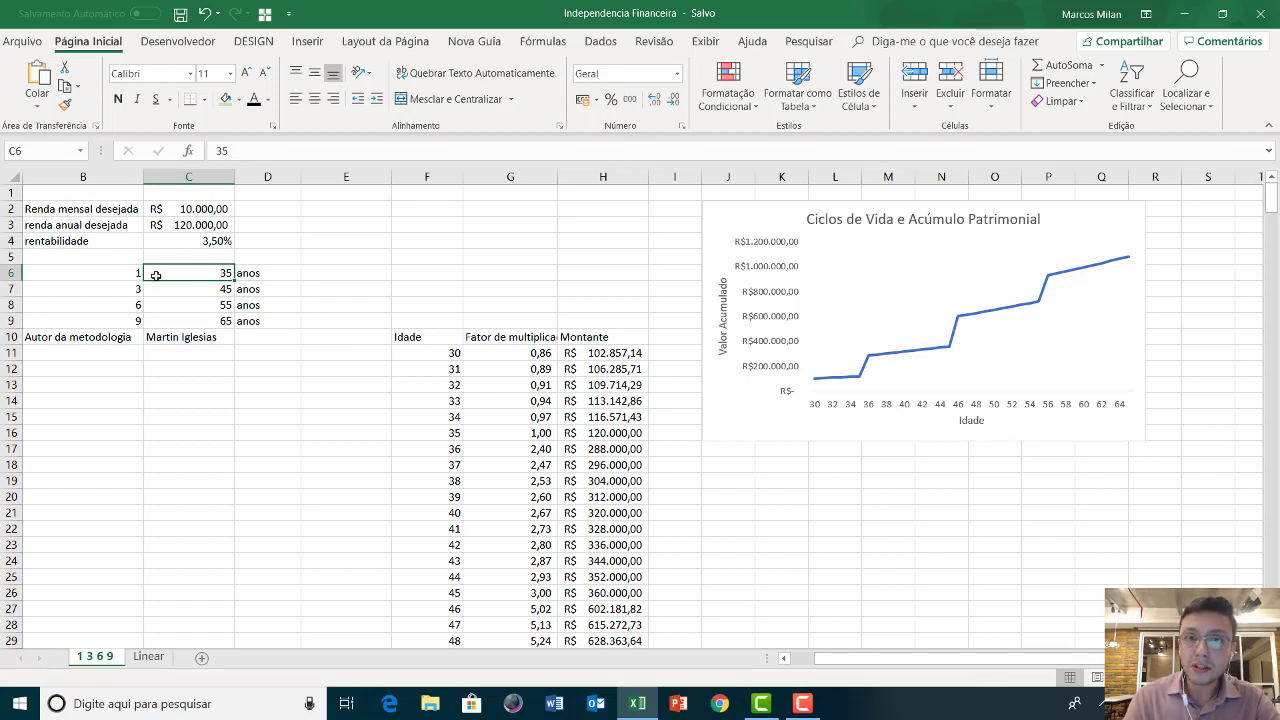
{"action": "left_click", "coordinate": [124, 274]}
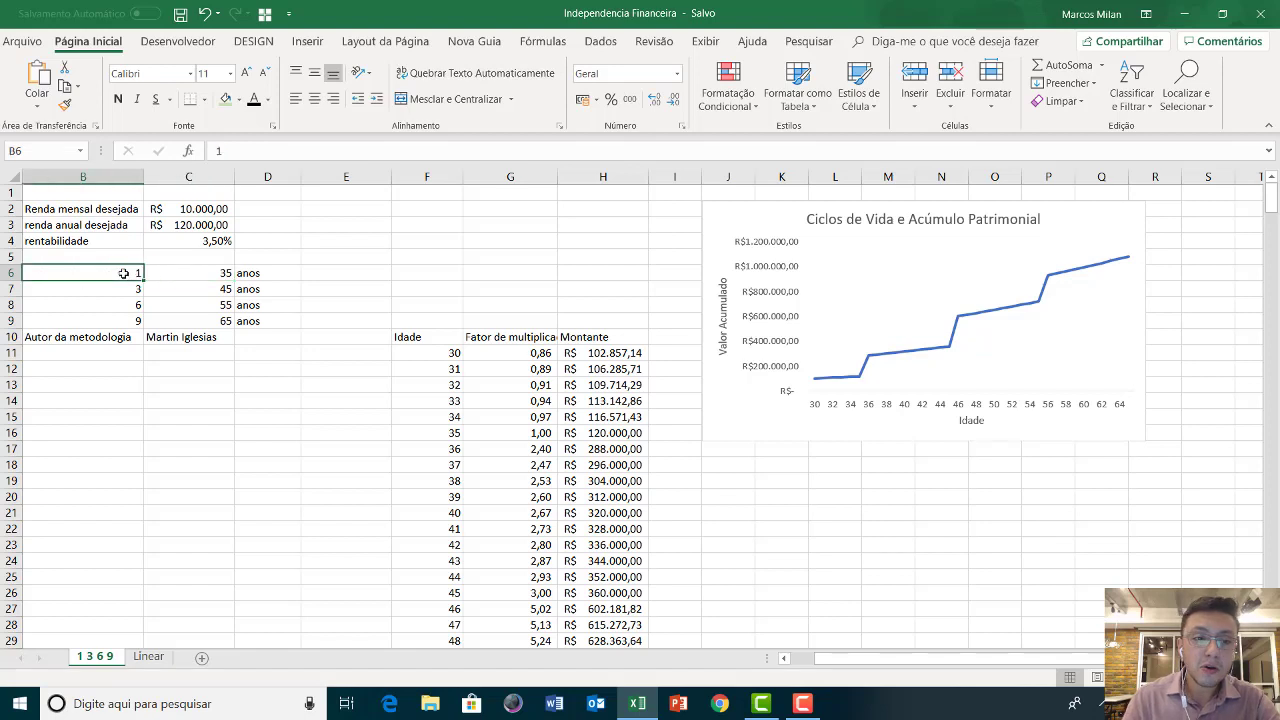
{"action": "left_click", "coordinate": [205, 288]}
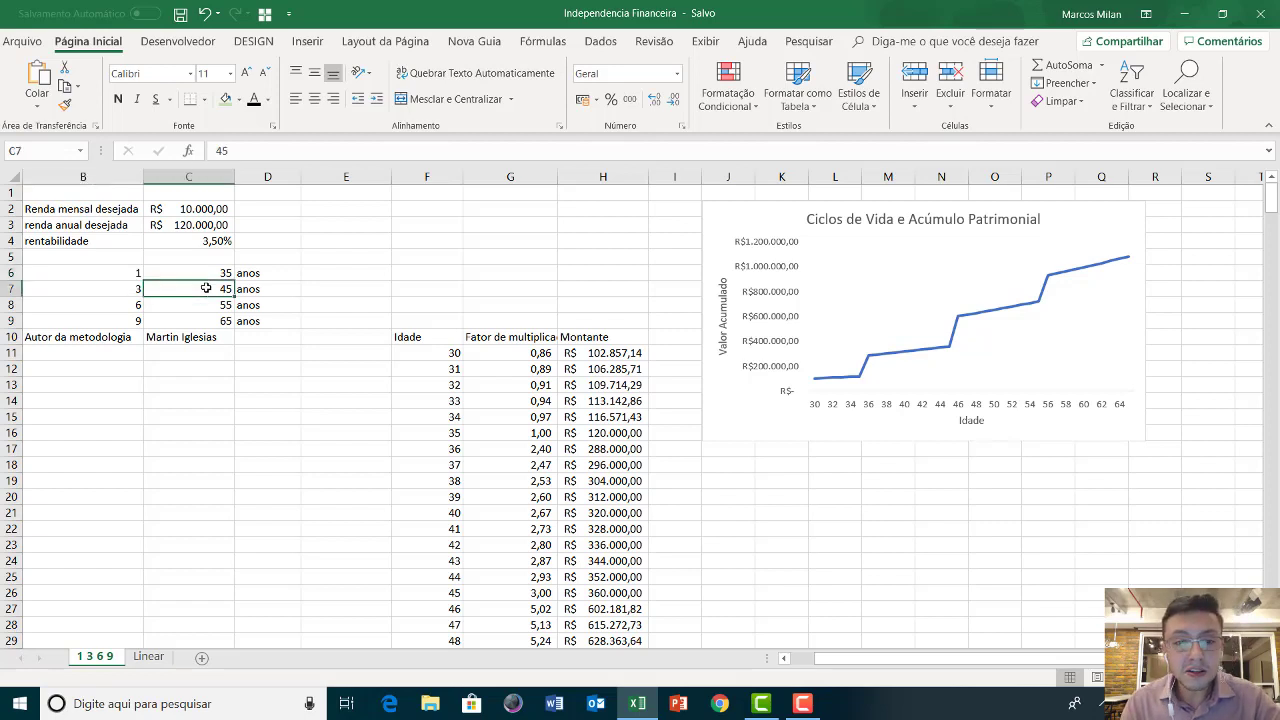
{"action": "left_click", "coordinate": [117, 288]}
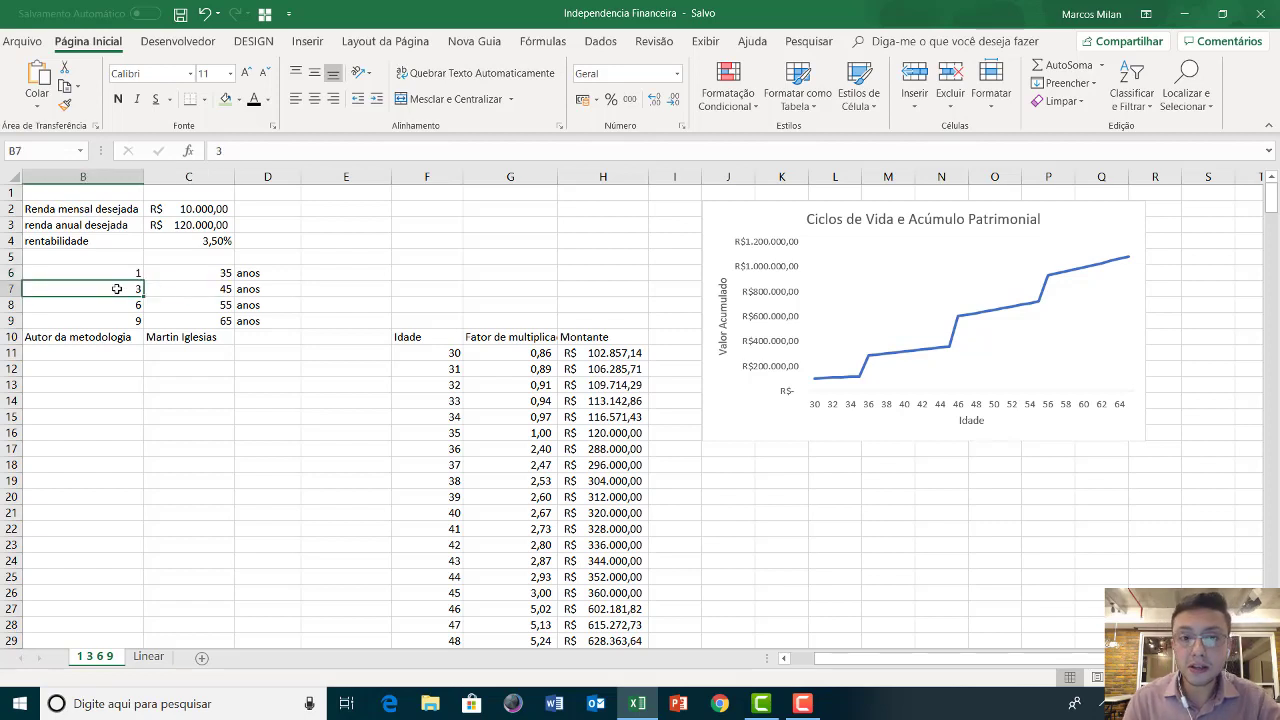
{"action": "left_click", "coordinate": [187, 302]}
{"action": "left_click", "coordinate": [122, 305]}
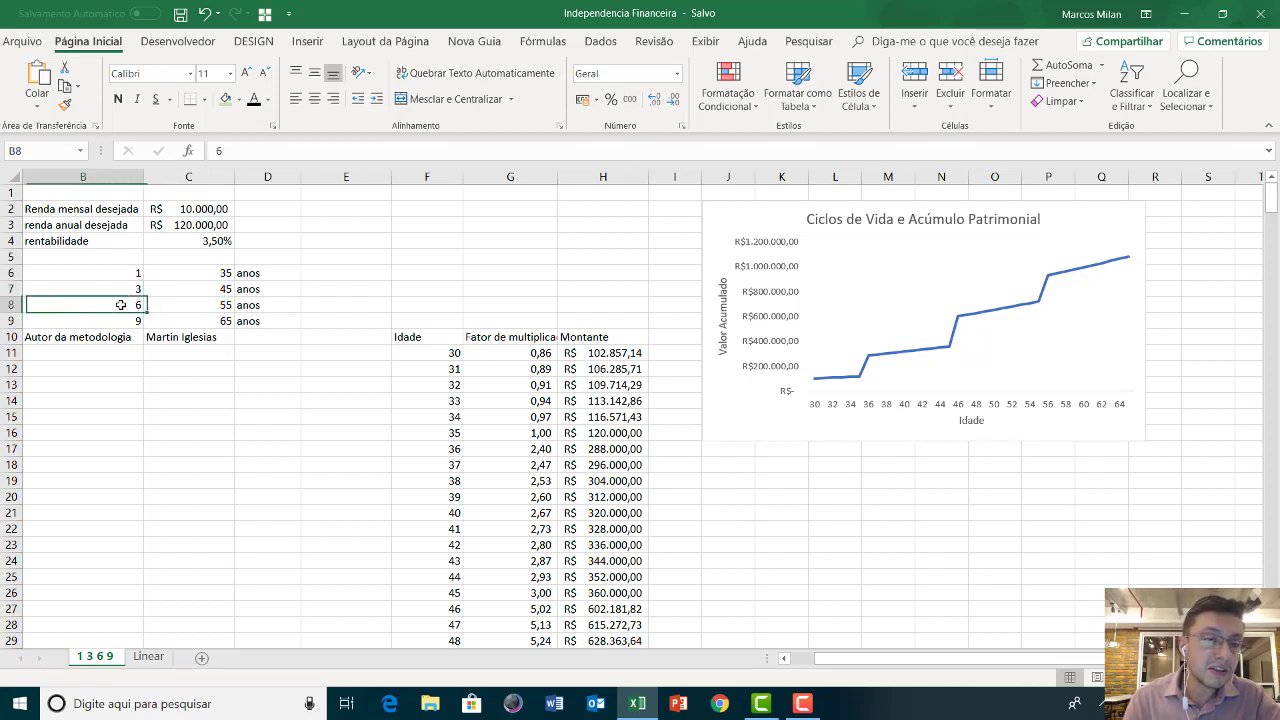
{"action": "left_click", "coordinate": [210, 316]}
{"action": "left_click", "coordinate": [110, 320]}
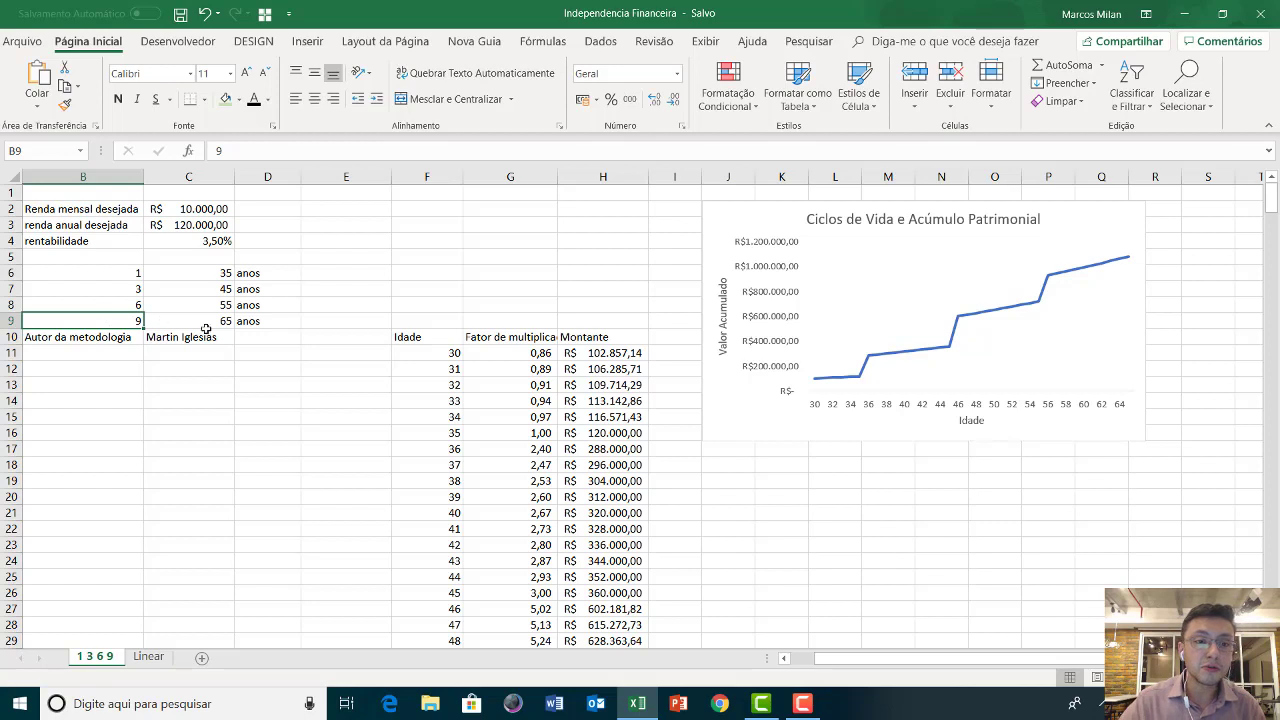
Re-enter the desired annual income in C3 as the monthly income times twelve, =C2*12
{"action": "left_click", "coordinate": [184, 207]}
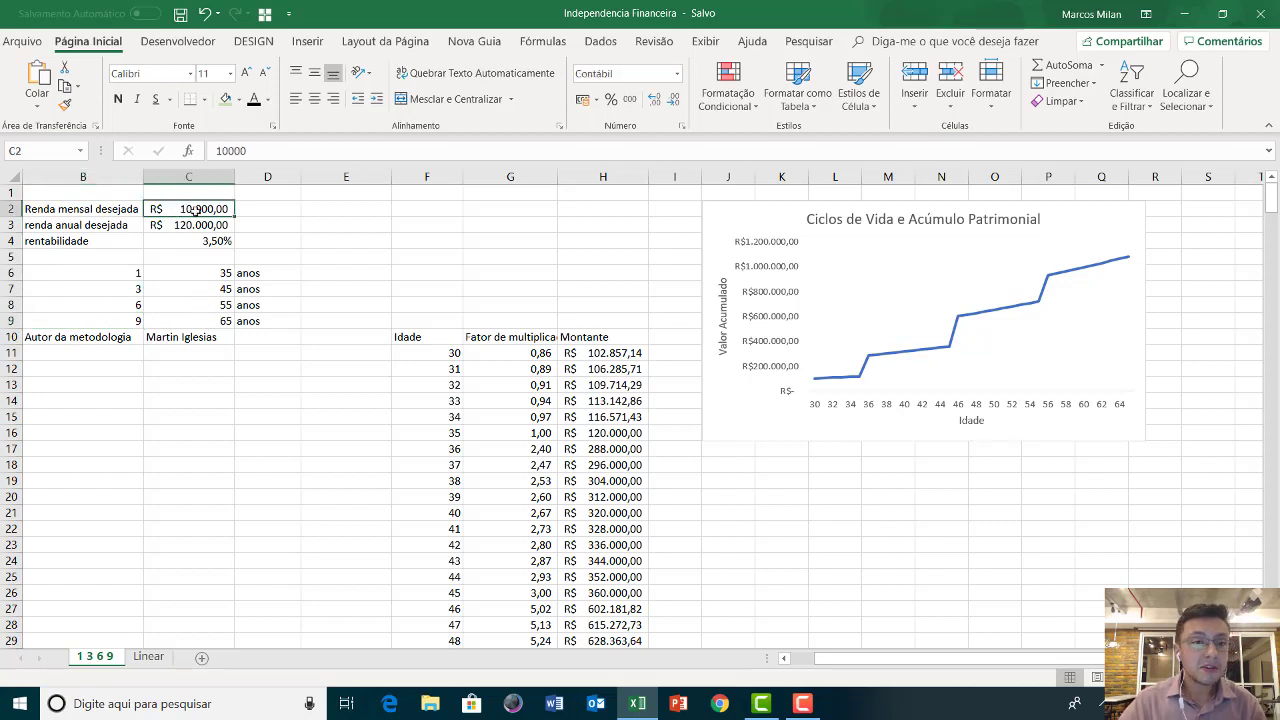
{"action": "left_click", "coordinate": [257, 212]}
{"action": "left_click", "coordinate": [92, 207]}
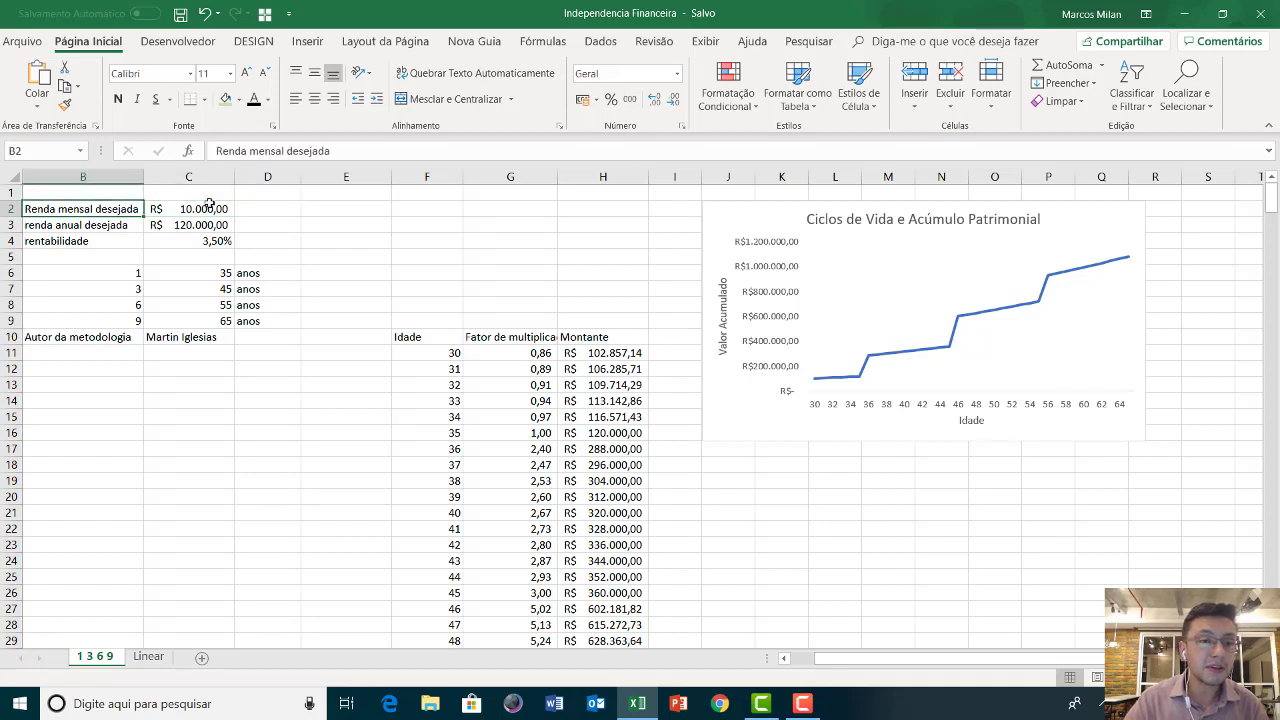
{"action": "left_click", "coordinate": [208, 207]}
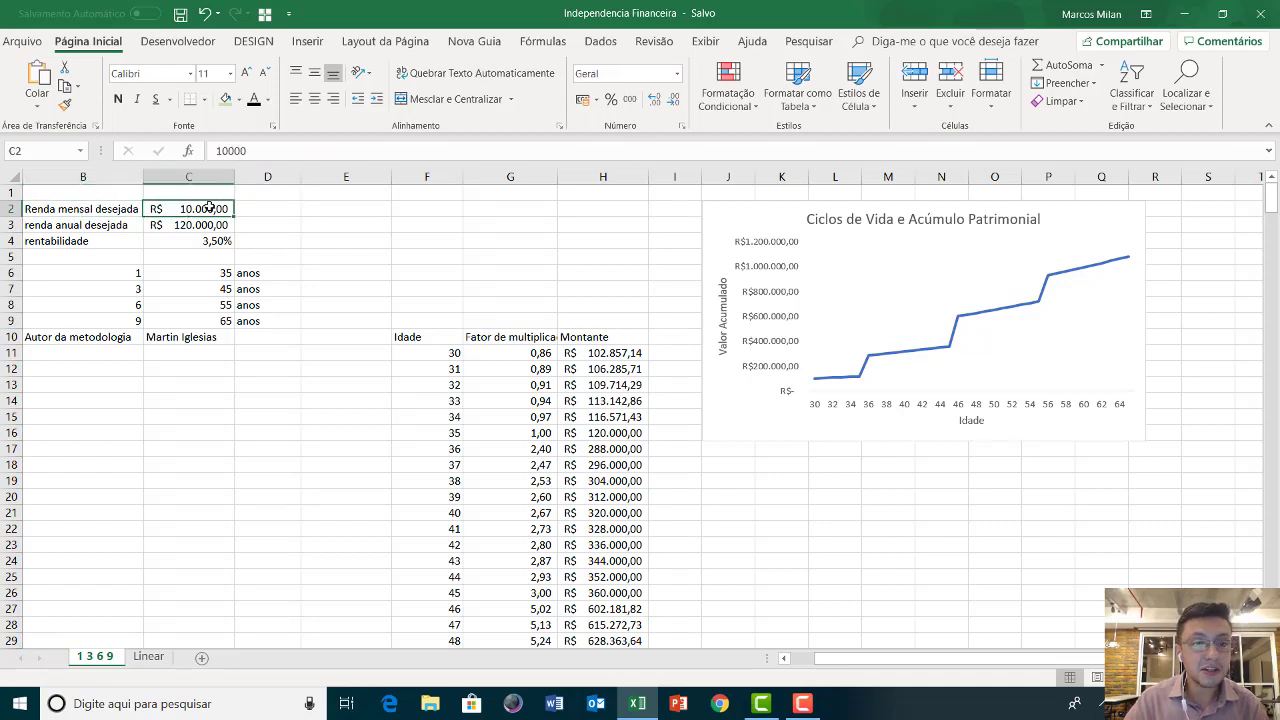
{"action": "left_click", "coordinate": [94, 223]}
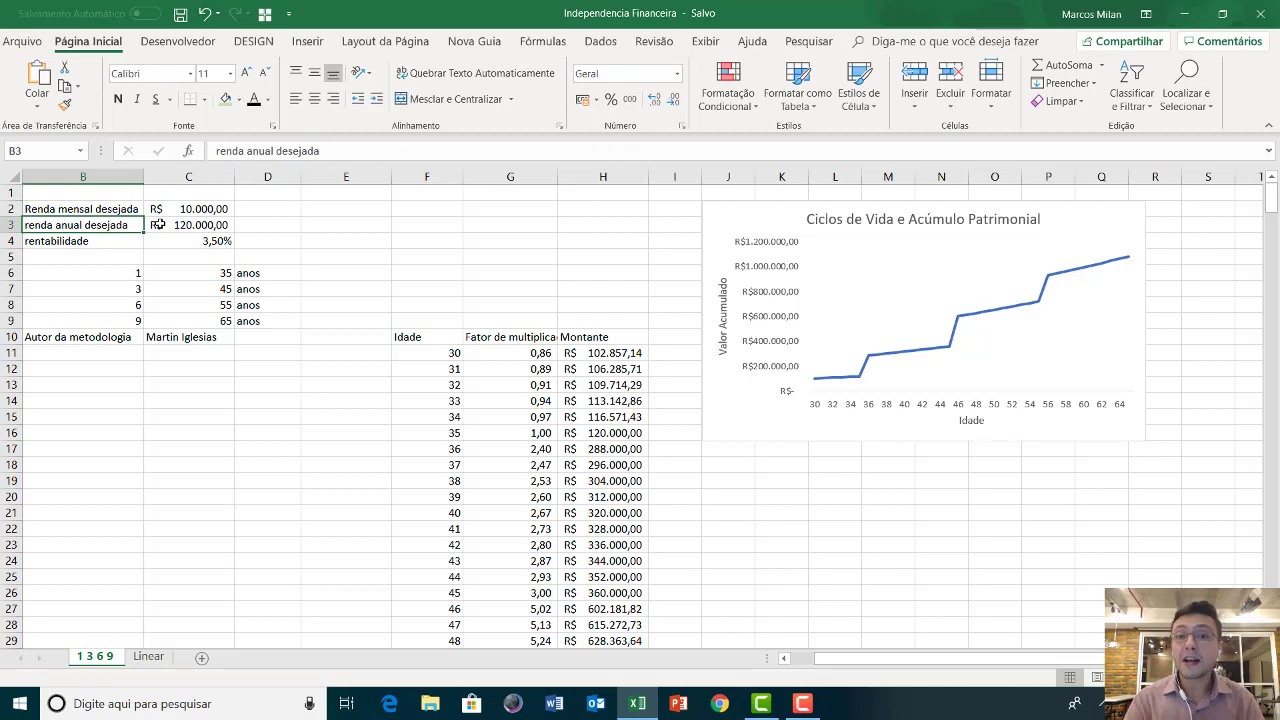
{"action": "left_click", "coordinate": [166, 225]}
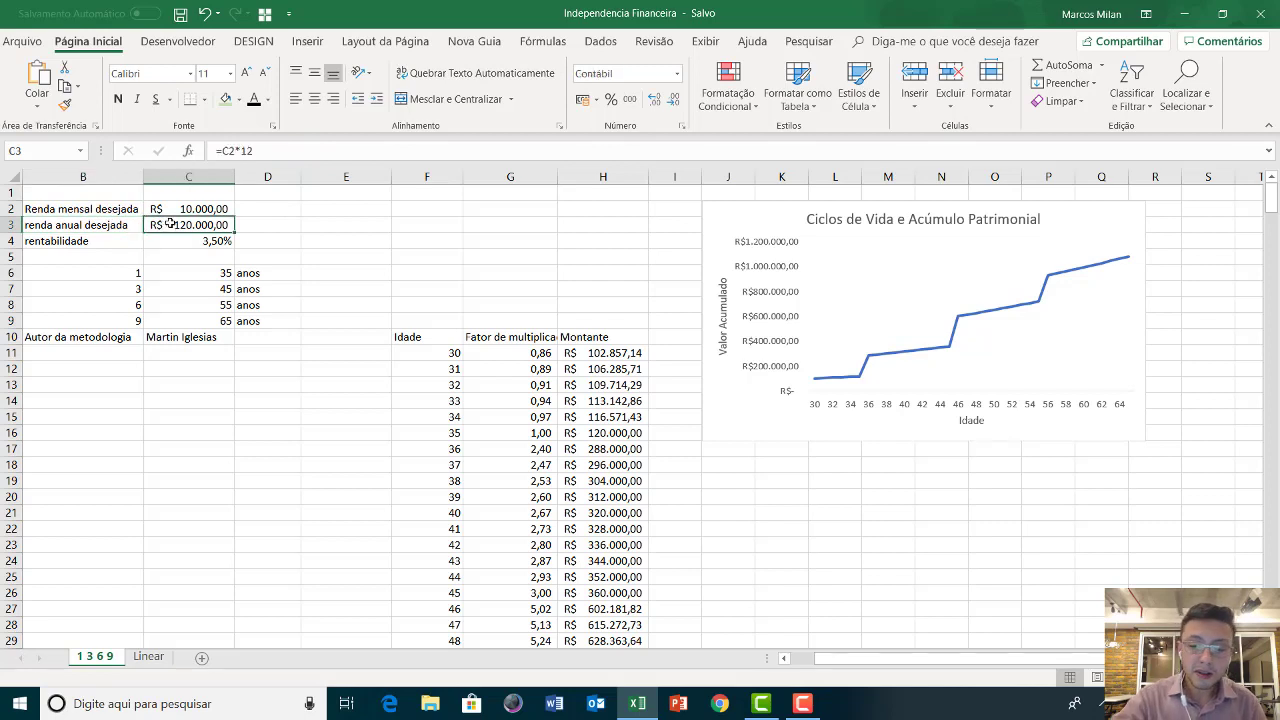
{"action": "double_click", "coordinate": [170, 224]}
{"action": "type", "text": "="}
{"action": "key", "text": "Up"}
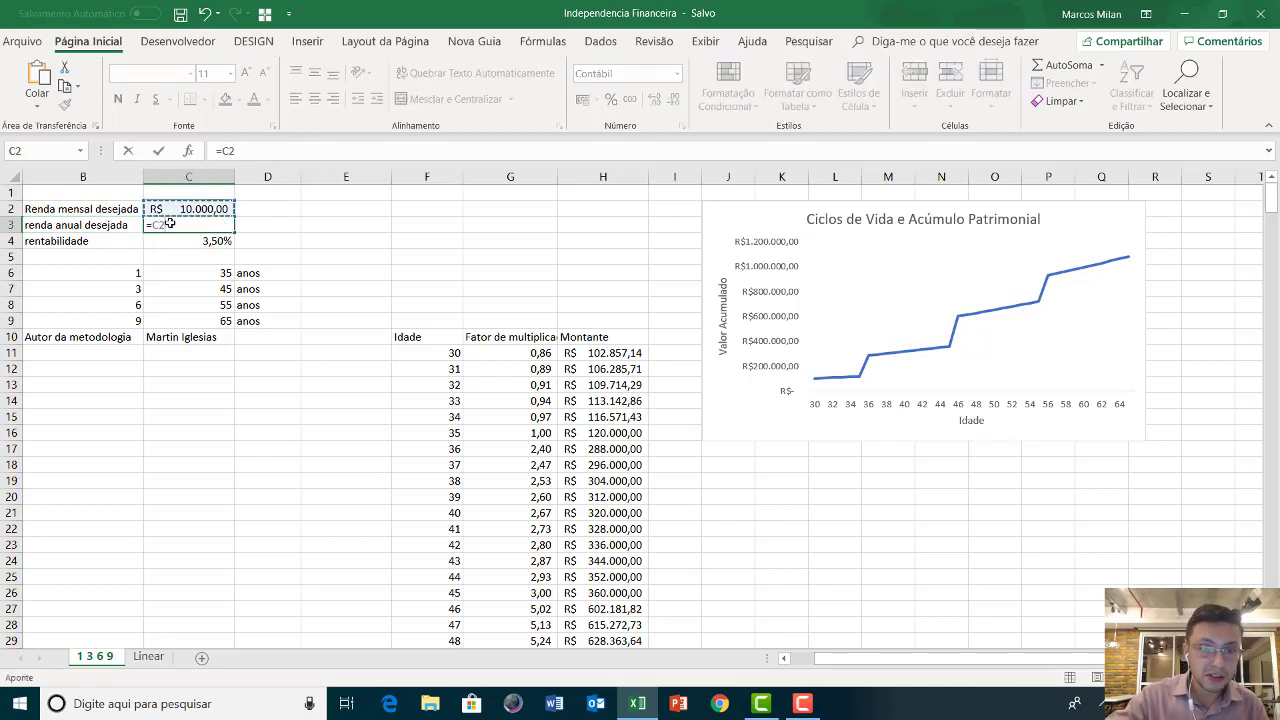
{"action": "type", "text": "*12"}
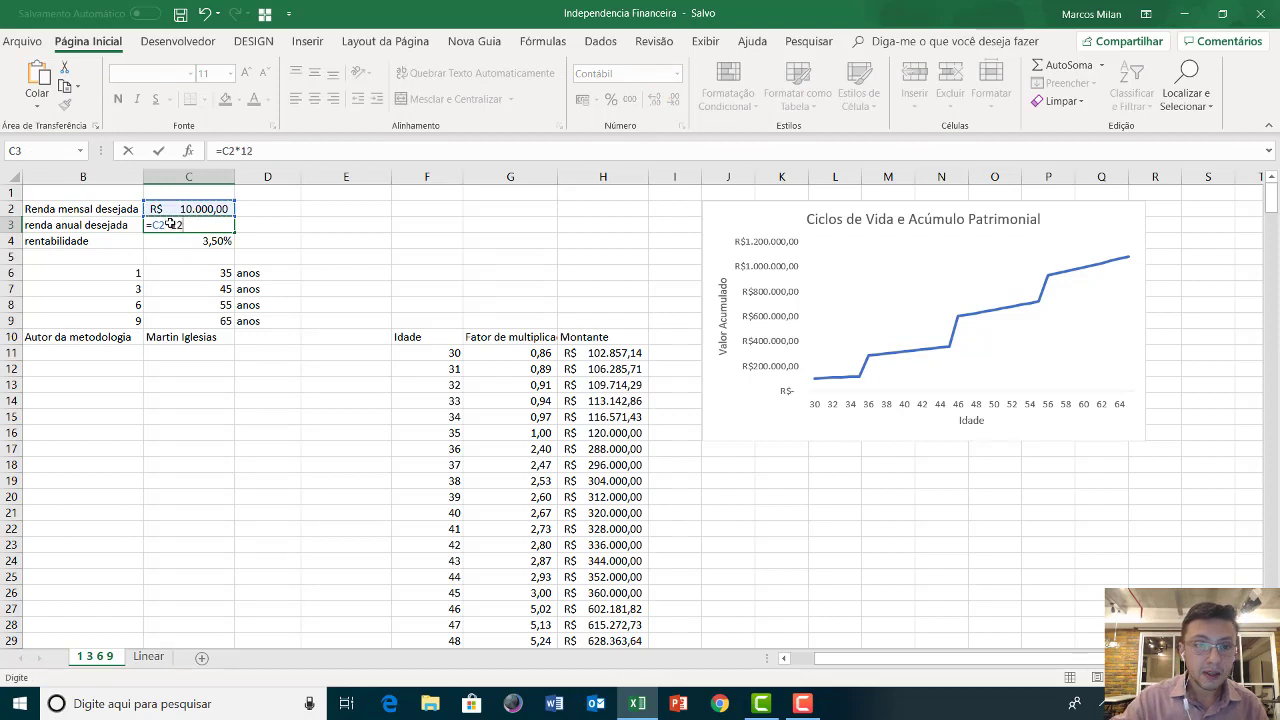
{"action": "key", "text": "Return"}
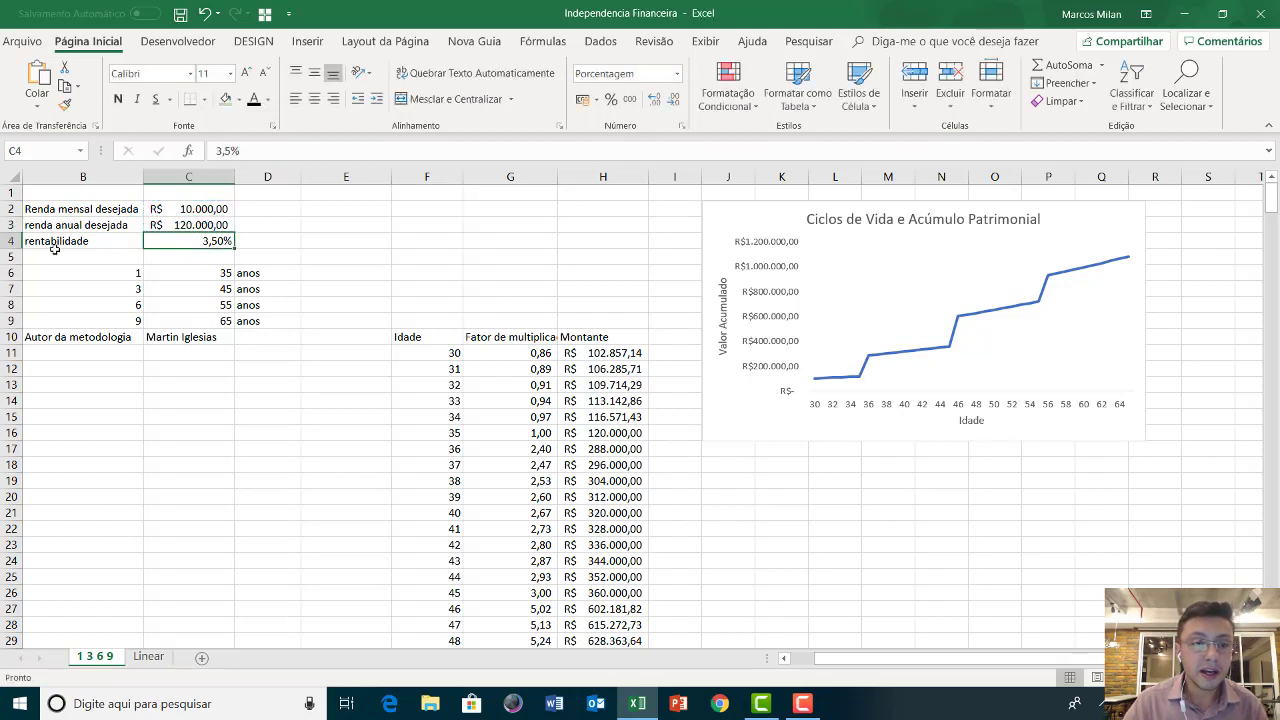
Clear the "rentabilidade" label and its rate from B4:C4
{"action": "left_click_drag", "start_coordinate": [108, 241], "coordinate": [195, 241]}
{"action": "key", "text": "Delete"}
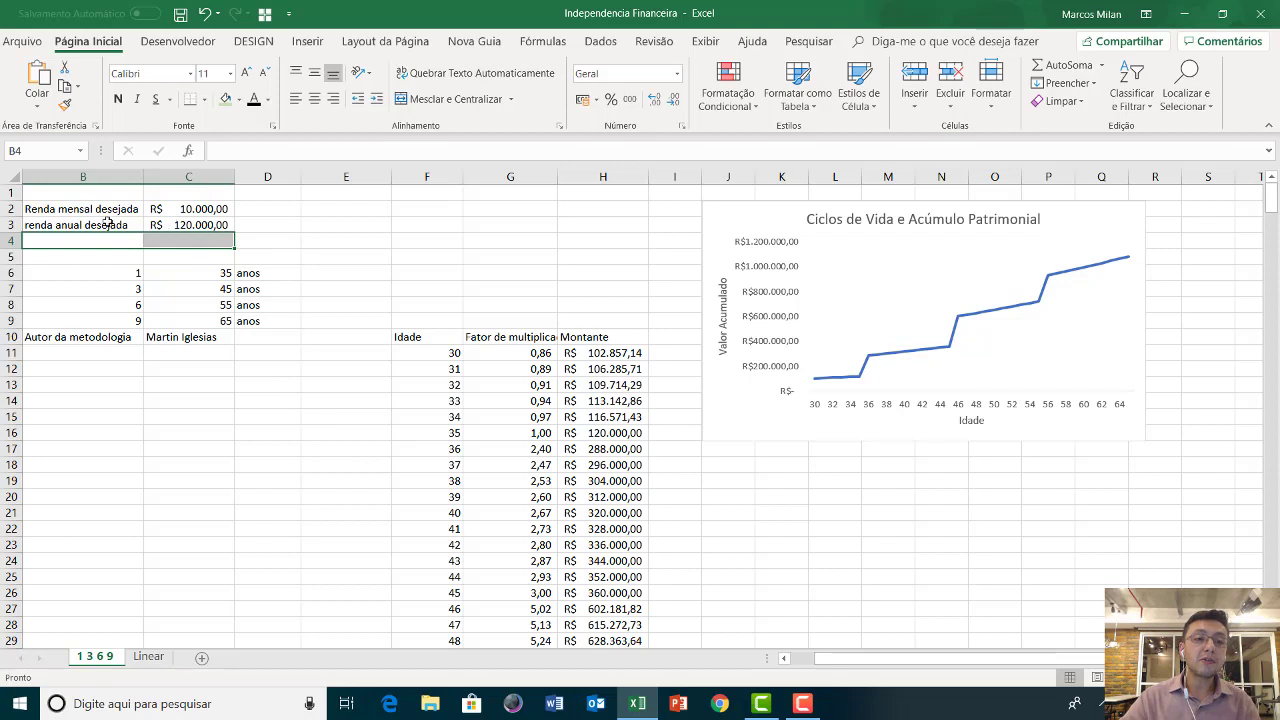
Fill the annual income row B3:C3 and the multiples and ages block B6:D9 with light green
{"action": "left_click_drag", "start_coordinate": [90, 208], "coordinate": [256, 325]}
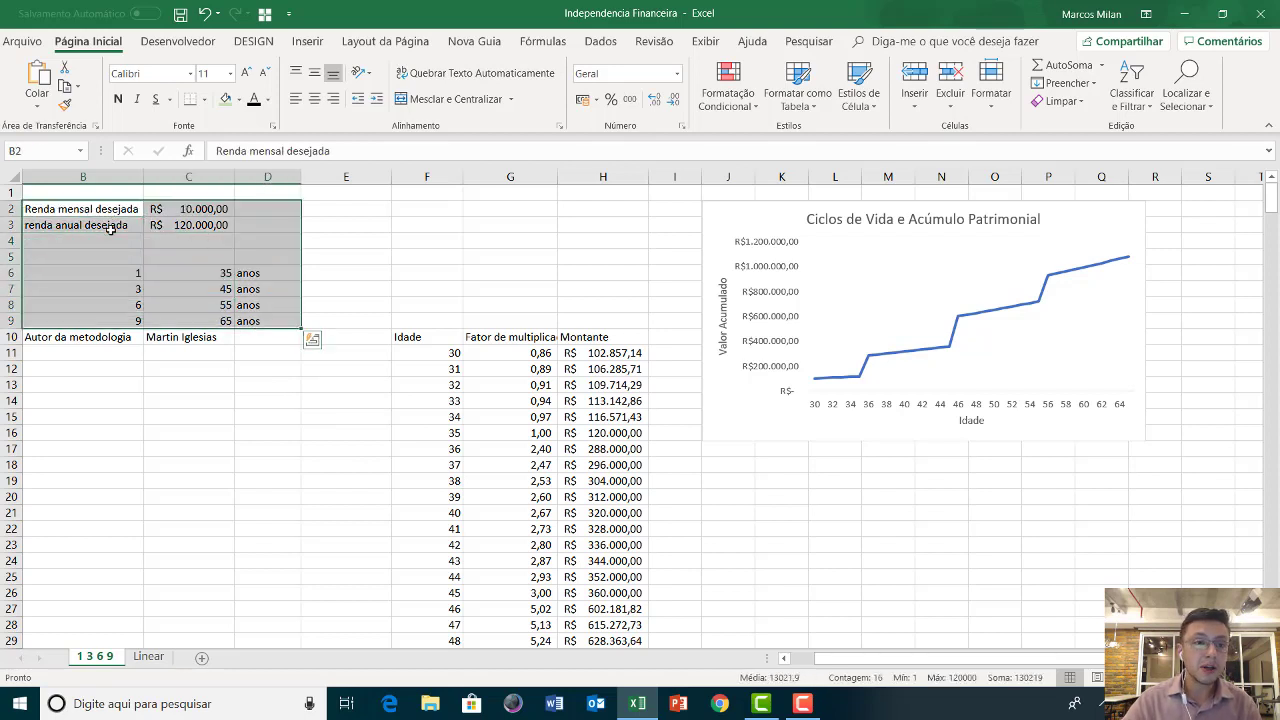
{"action": "left_click_drag", "start_coordinate": [110, 228], "coordinate": [205, 226]}
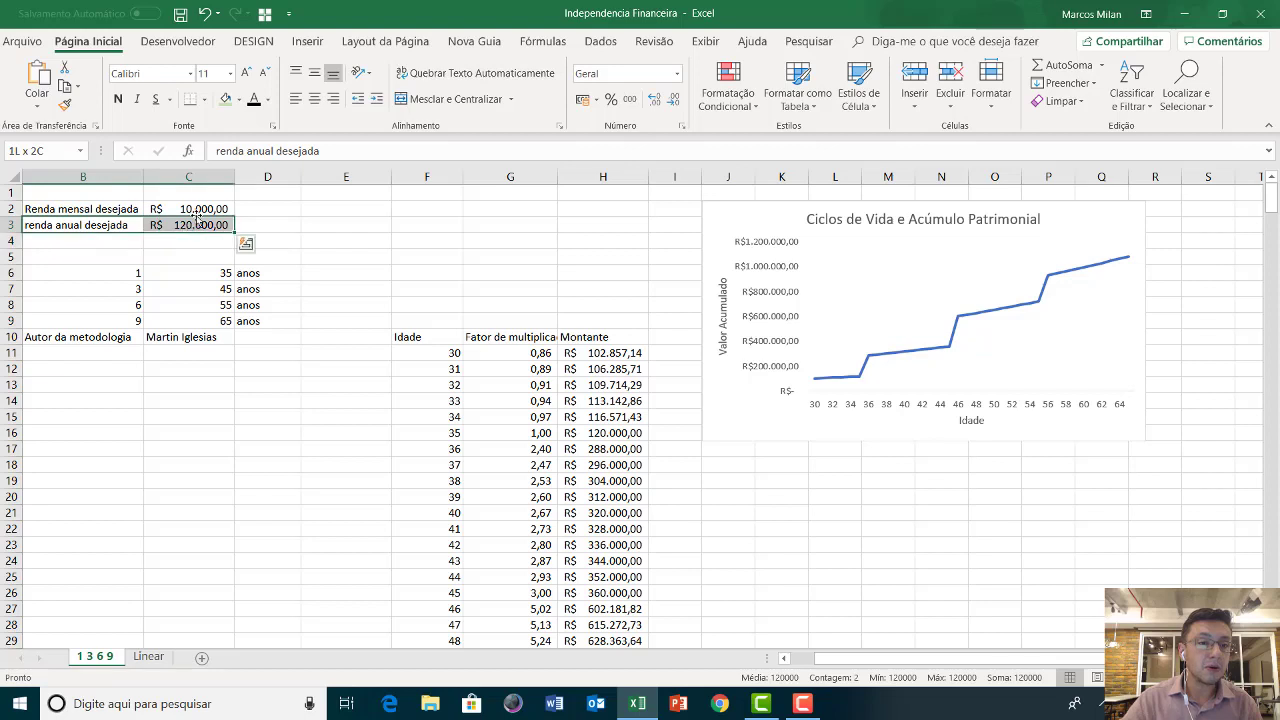
{"action": "left_click", "coordinate": [226, 99]}
{"action": "left_click_drag", "start_coordinate": [130, 273], "coordinate": [300, 323]}
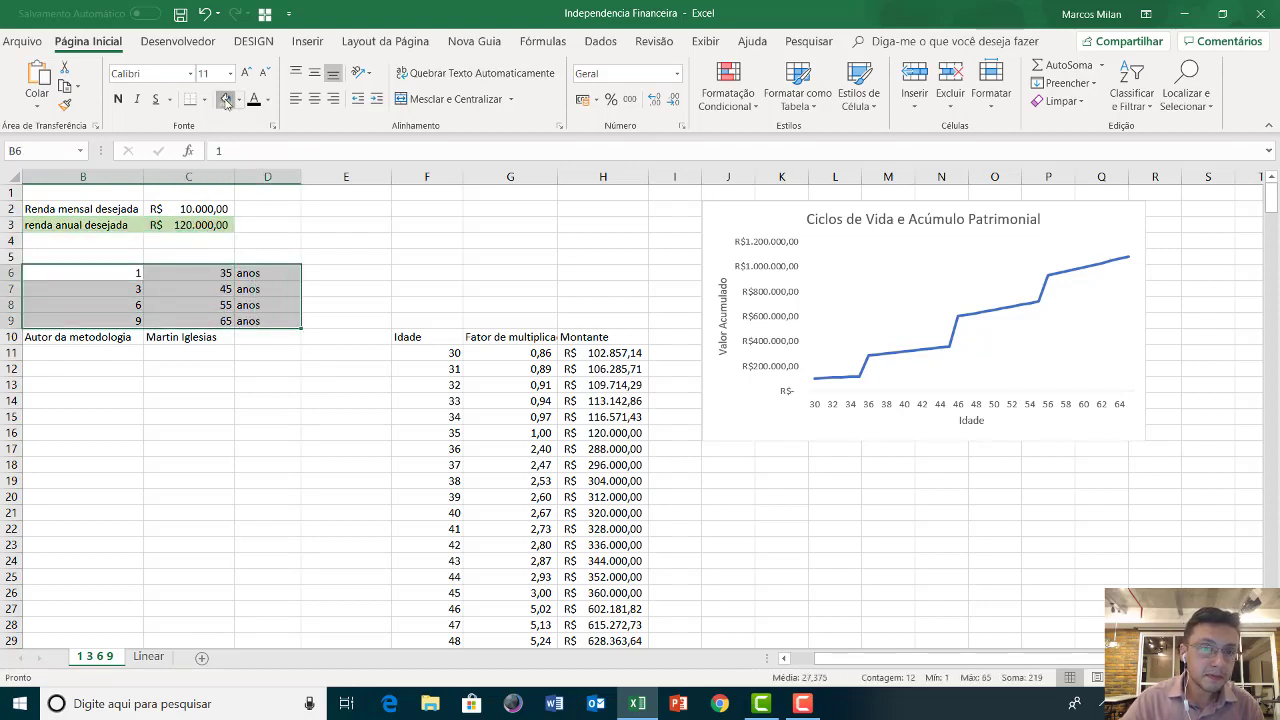
{"action": "left_click", "coordinate": [226, 99]}
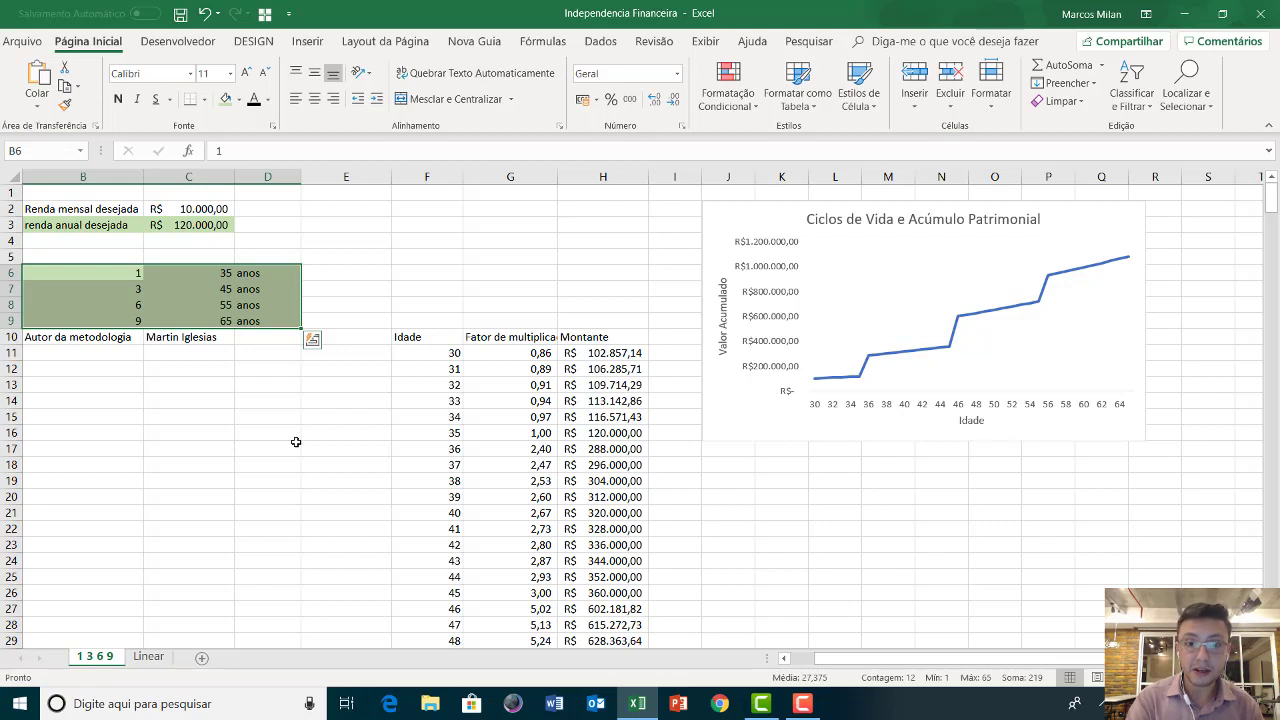
Highlight the age 35 row of the Idade table, F16:H16, with the light green fill
{"action": "left_click", "coordinate": [452, 353]}
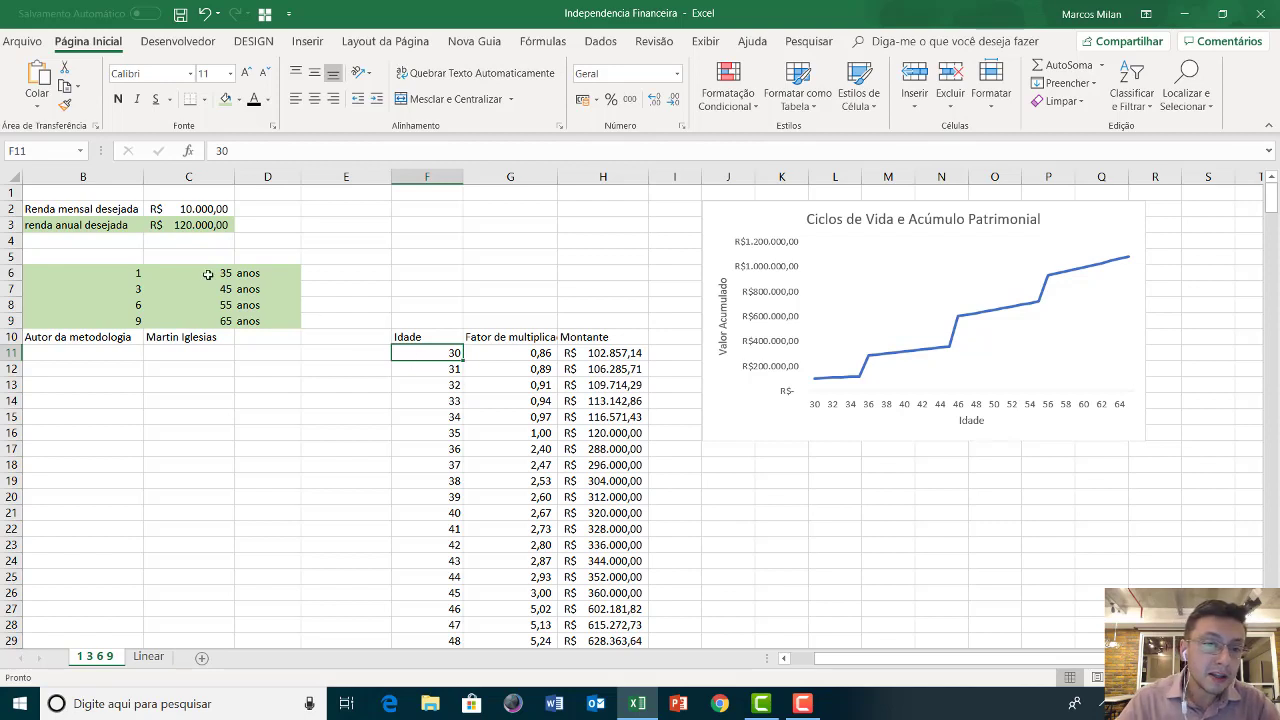
{"action": "left_click_drag", "start_coordinate": [128, 273], "coordinate": [127, 302]}
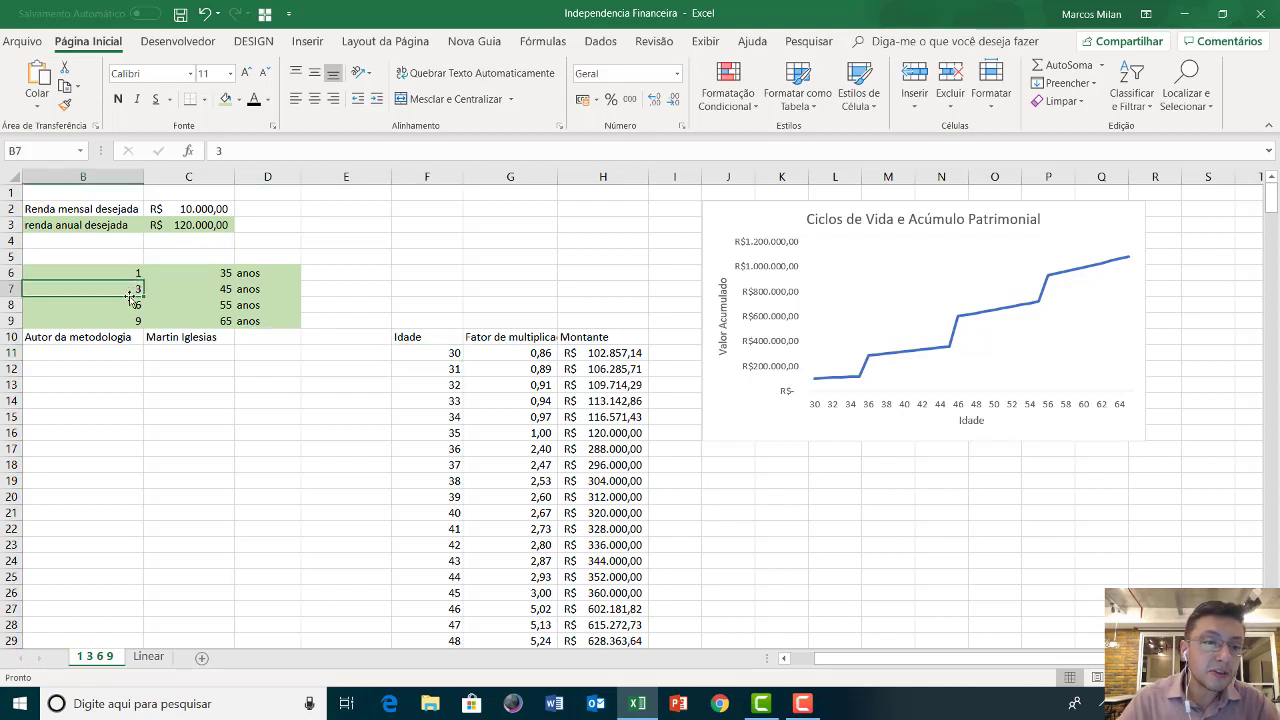
{"action": "left_click", "coordinate": [124, 305]}
{"action": "left_click", "coordinate": [123, 319]}
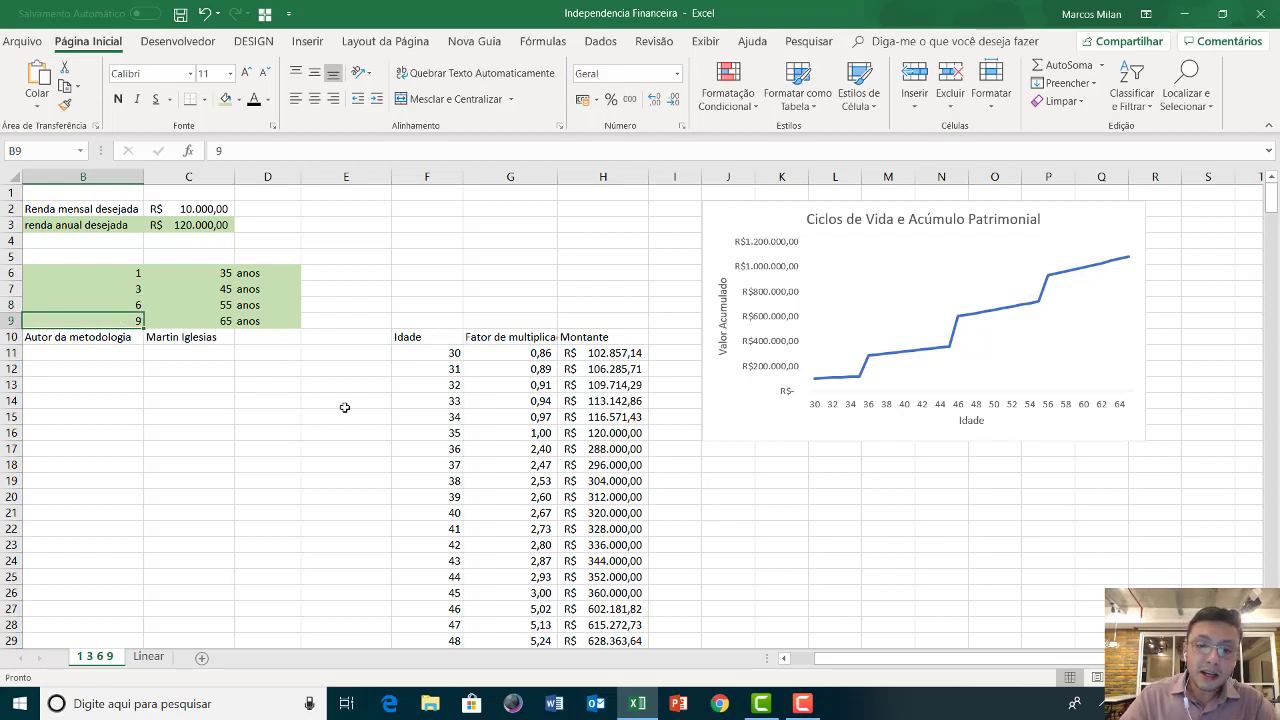
{"action": "left_click", "coordinate": [428, 431]}
{"action": "left_click_drag", "start_coordinate": [509, 435], "coordinate": [572, 436]}
{"action": "left_click", "coordinate": [225, 98]}
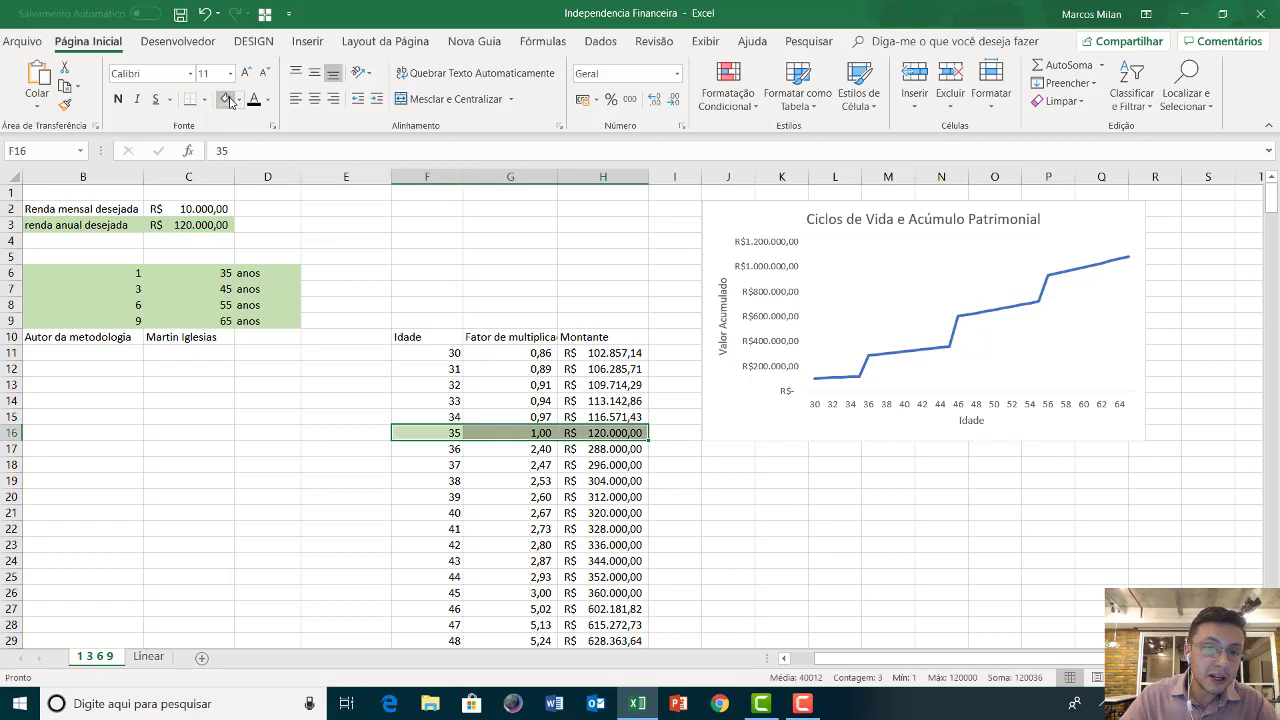
Highlight the age 45, 55 and 65 rows, F26:H26, F36:H36 and F46:H46, with the same light green fill
{"action": "scroll", "coordinate": [491, 507], "scroll_direction": "down", "scroll_amount": 2}
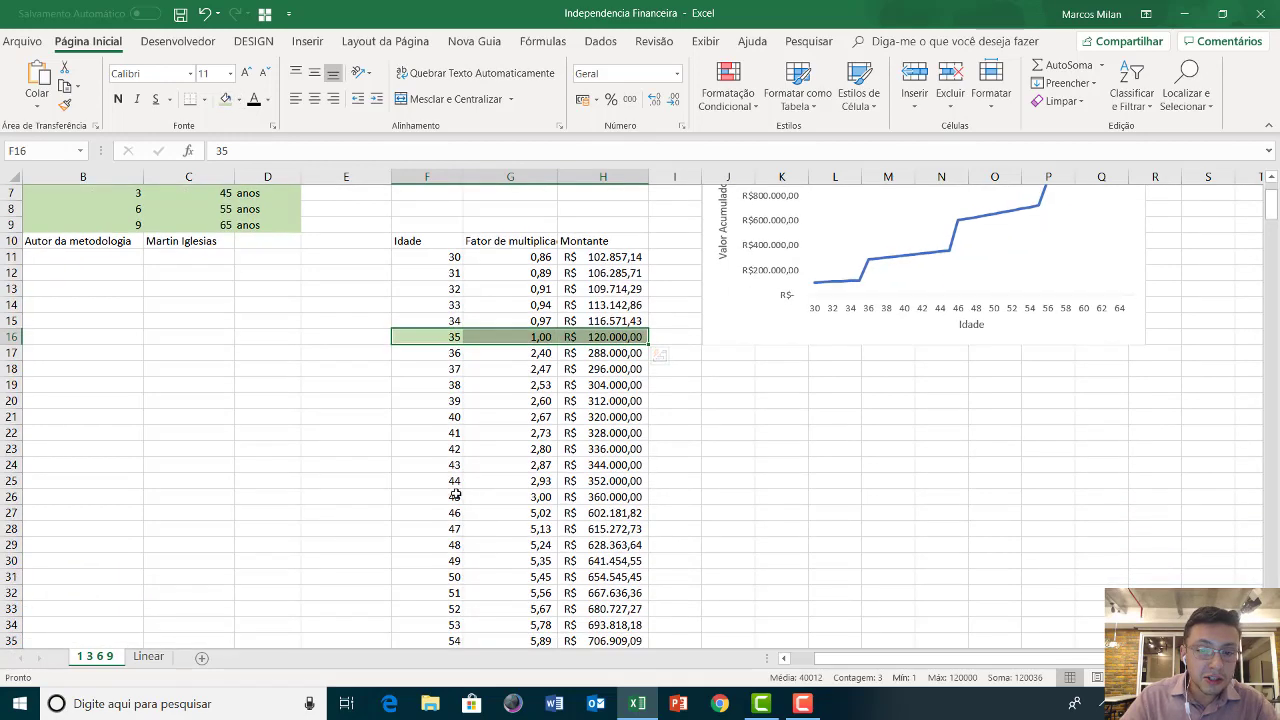
{"action": "left_click_drag", "start_coordinate": [449, 496], "coordinate": [608, 498]}
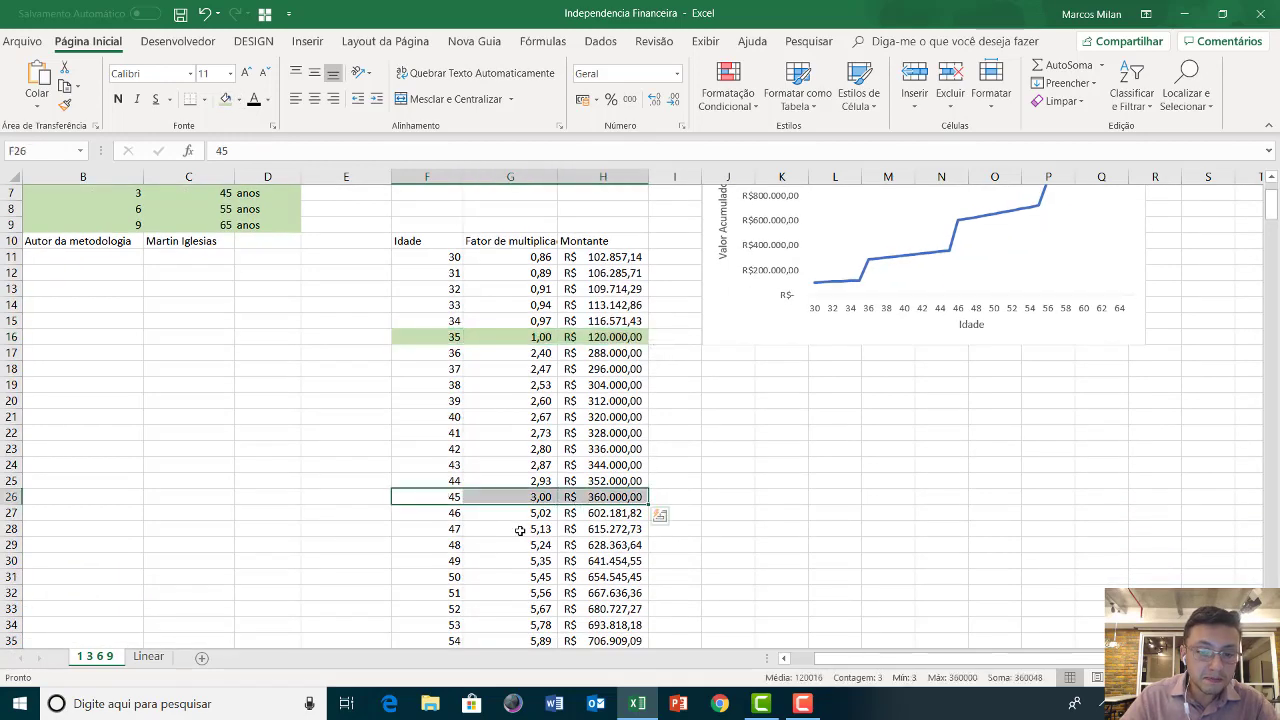
{"action": "scroll", "coordinate": [480, 530], "scroll_direction": "down", "scroll_amount": 2}
{"action": "left_click_drag", "start_coordinate": [428, 560], "coordinate": [600, 560]}
{"action": "scroll", "coordinate": [496, 558], "scroll_direction": "down", "scroll_amount": 1}
{"action": "scroll", "coordinate": [496, 558], "scroll_direction": "down", "scroll_amount": 3}
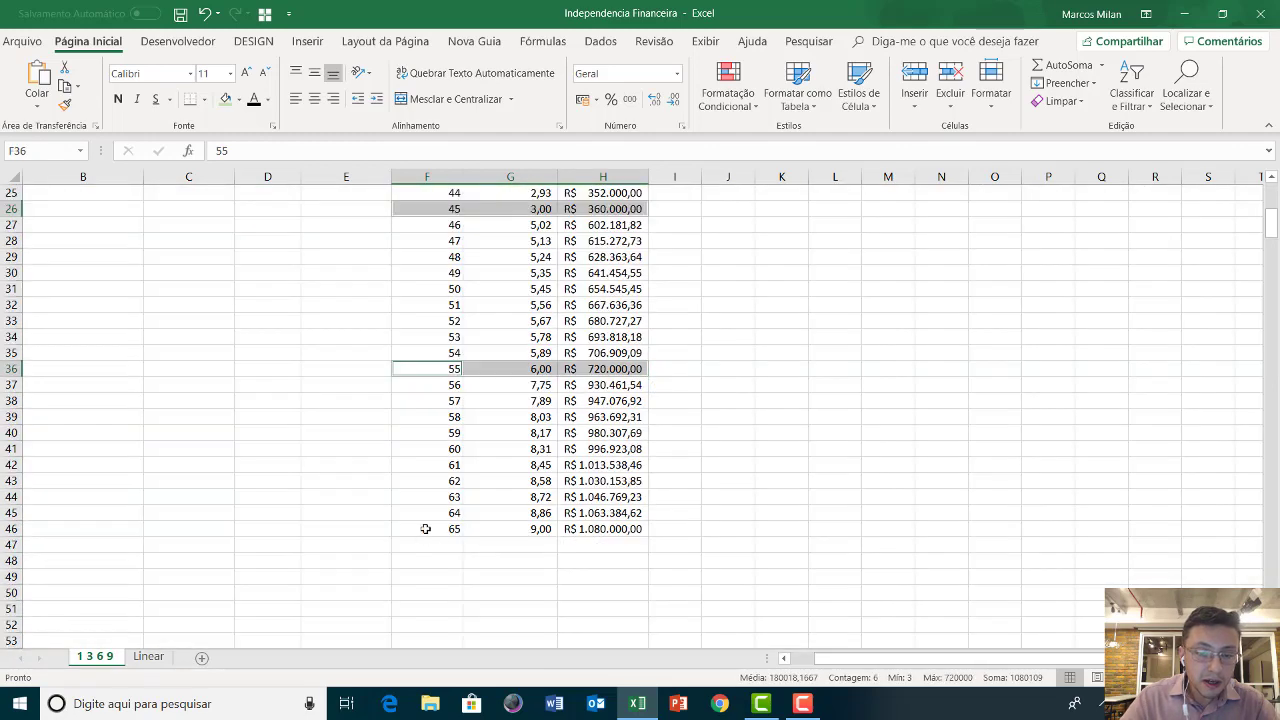
{"action": "left_click_drag", "start_coordinate": [423, 527], "coordinate": [573, 530]}
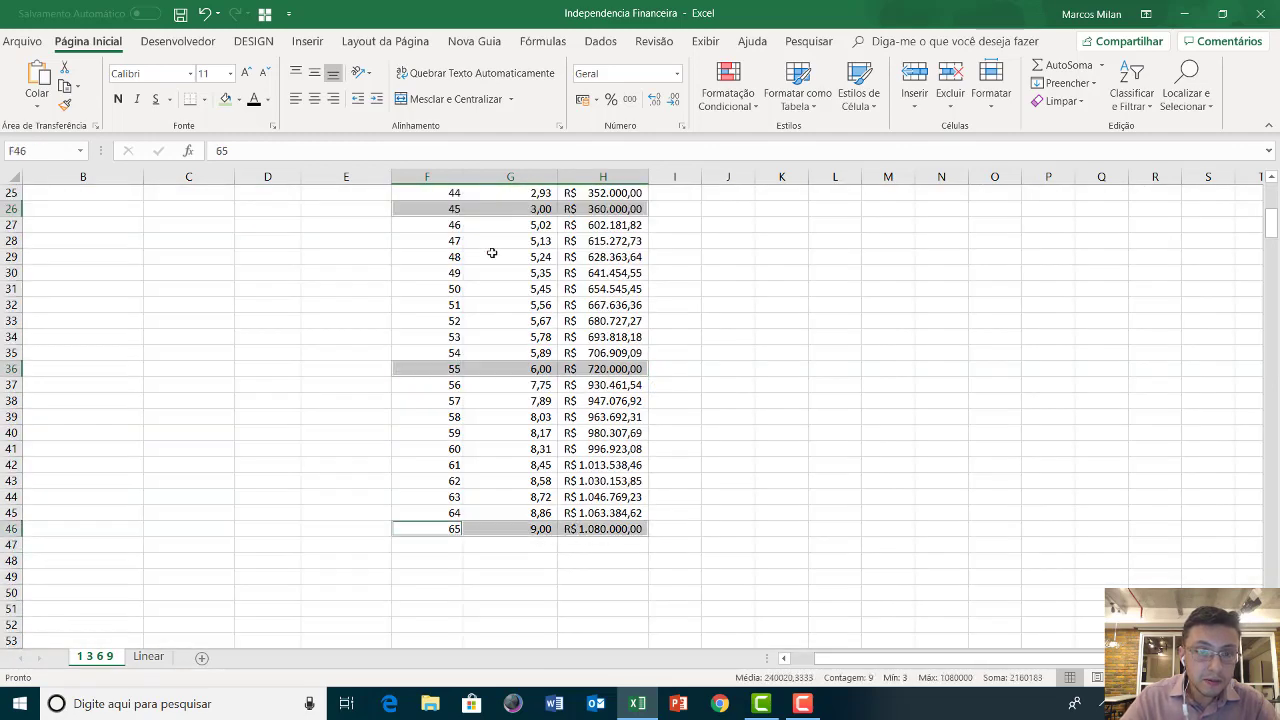
{"action": "left_click", "coordinate": [227, 99]}
{"action": "scroll", "coordinate": [600, 401], "scroll_direction": "up", "scroll_amount": 8}
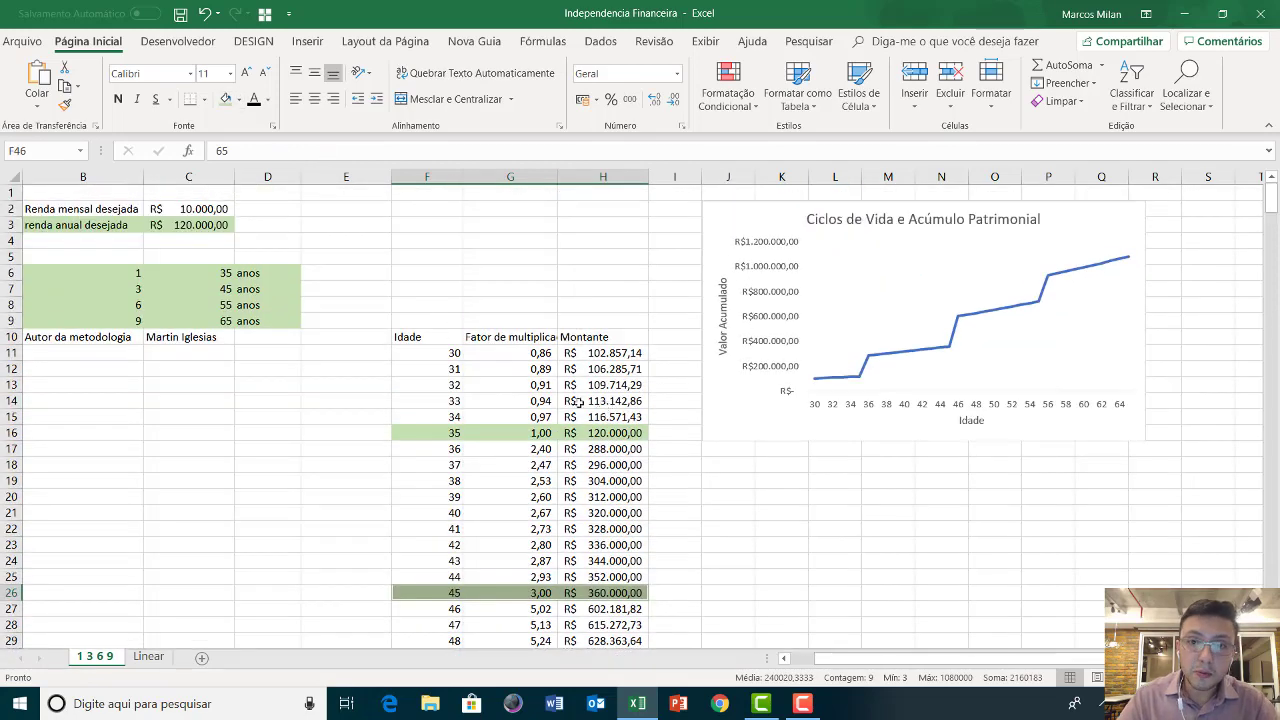
Clear all the multiplication factor formulas in G11:G46
{"action": "left_click", "coordinate": [535, 353]}
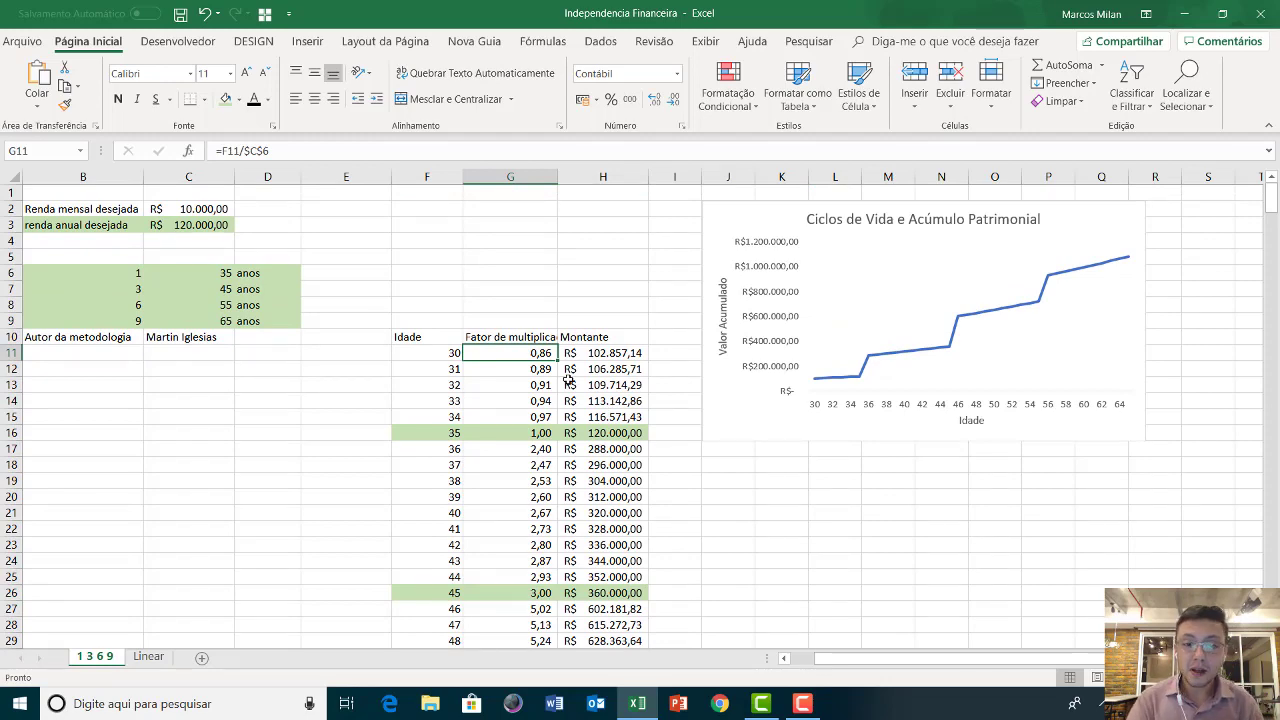
{"action": "key", "text": "ctrl+shift+Down"}
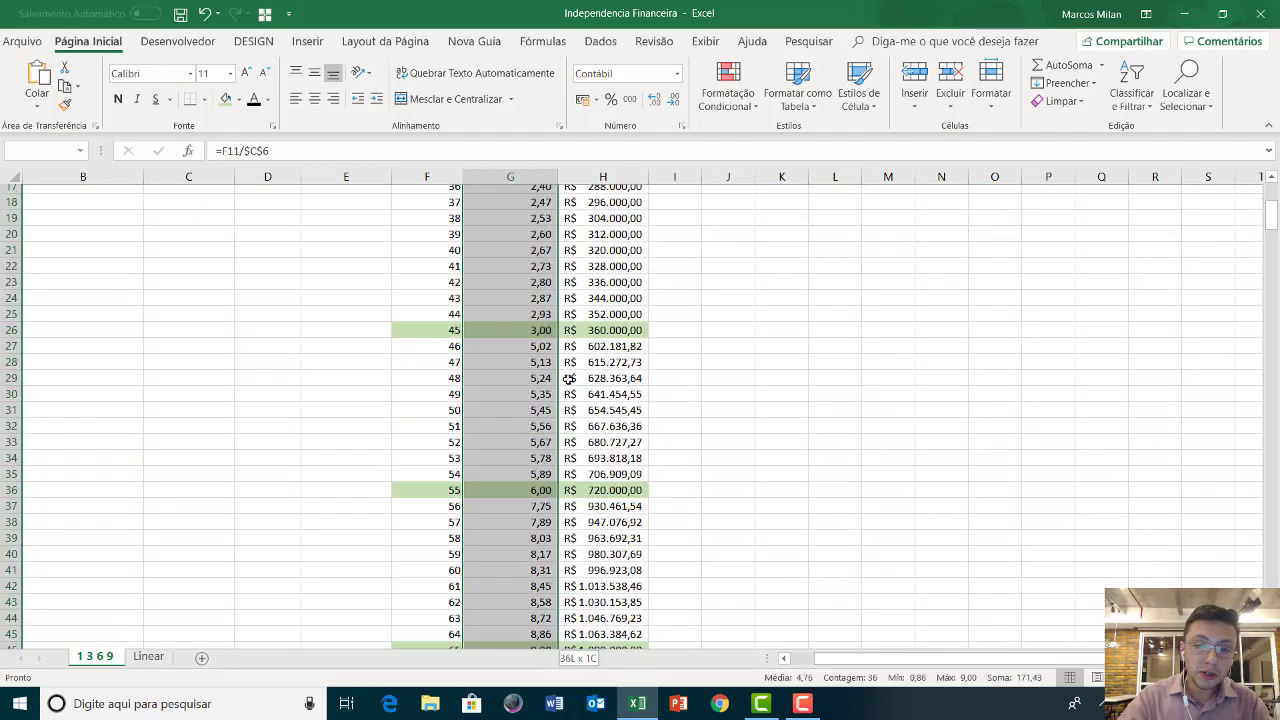
{"action": "scroll", "coordinate": [567, 376], "scroll_direction": "up", "scroll_amount": 6}
{"action": "key", "text": "Delete"}
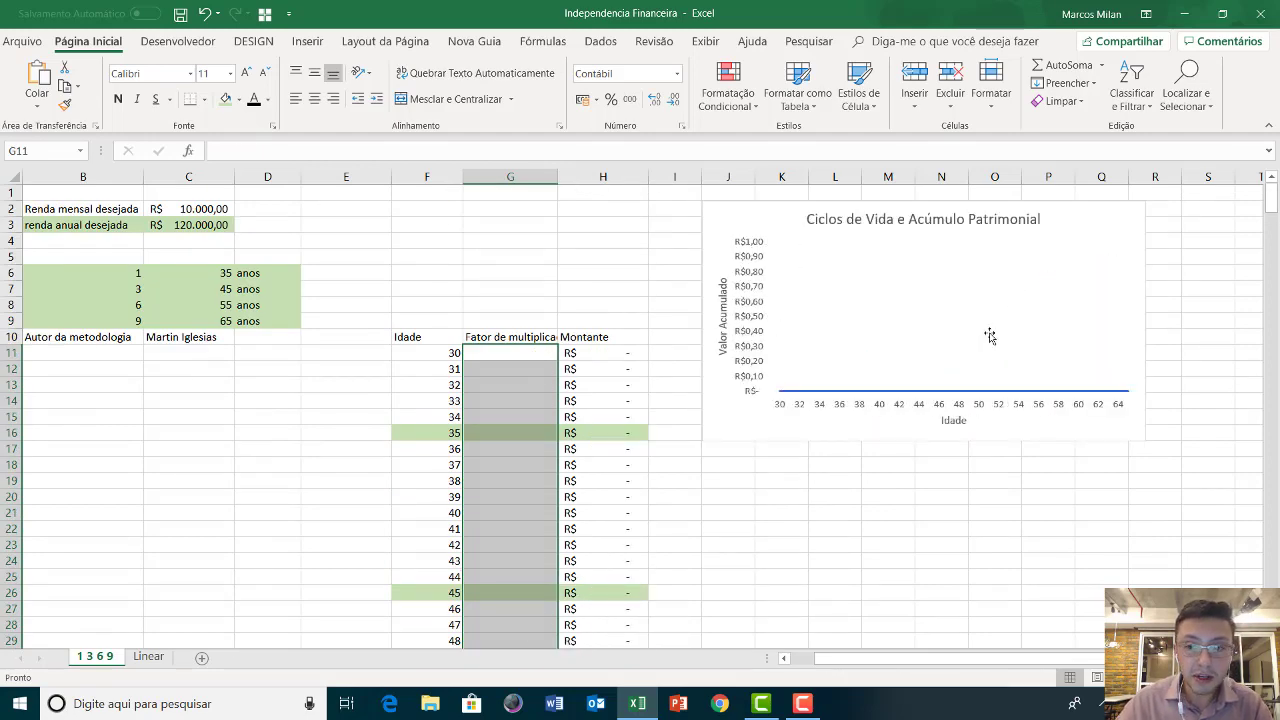
Autofit column G so that its "Fator de multiplicação" header fits
{"action": "left_click_drag", "start_coordinate": [530, 354], "coordinate": [539, 386]}
{"action": "left_click", "coordinate": [541, 354]}
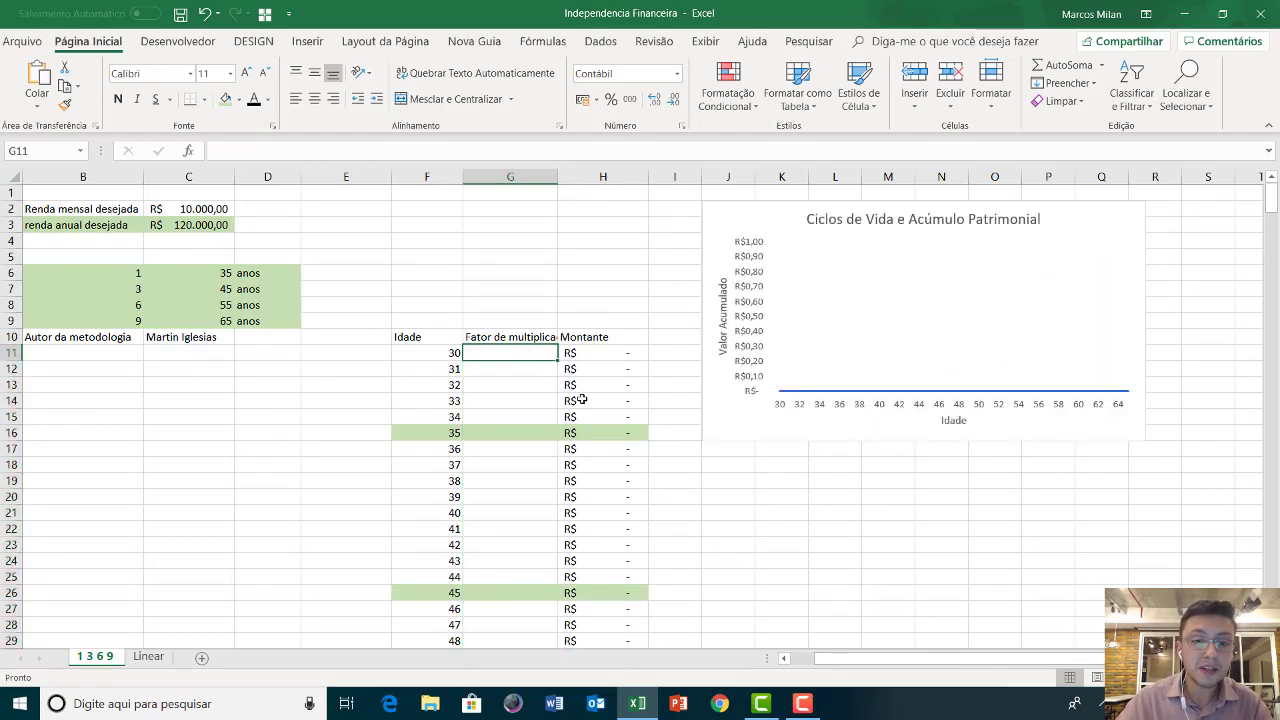
{"action": "double_click", "coordinate": [556, 177]}
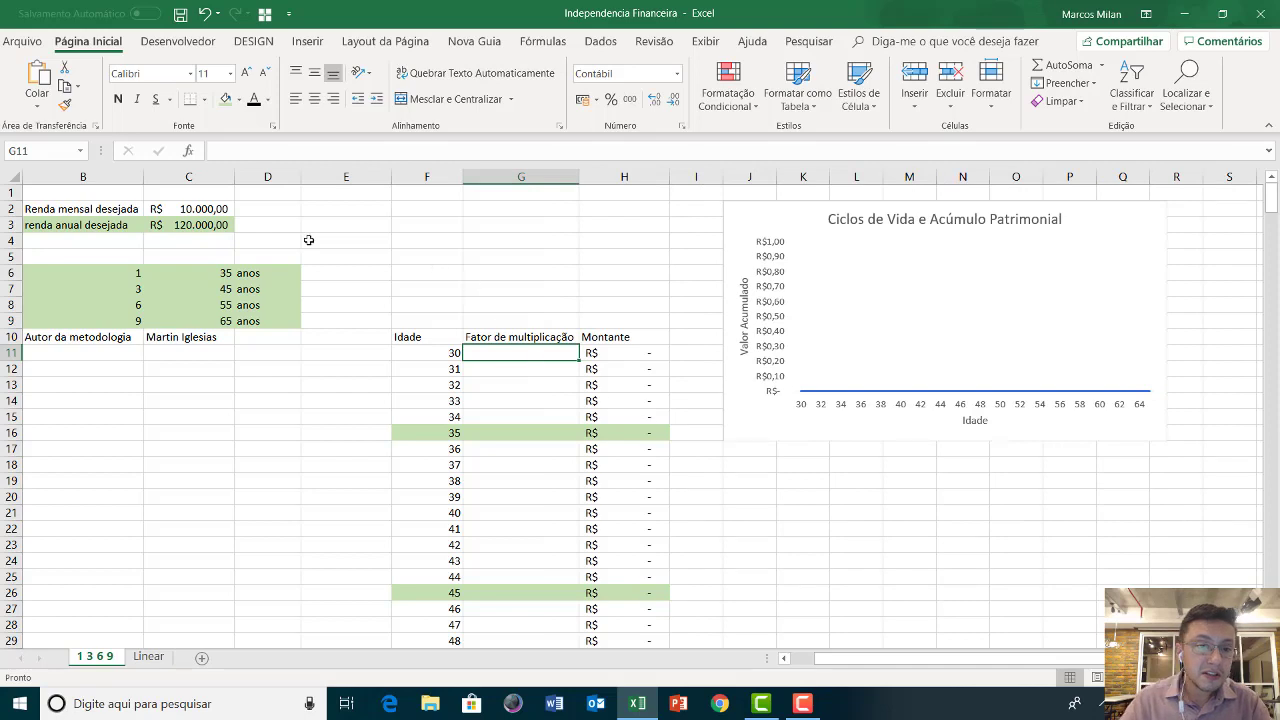
{"action": "left_click", "coordinate": [214, 278]}
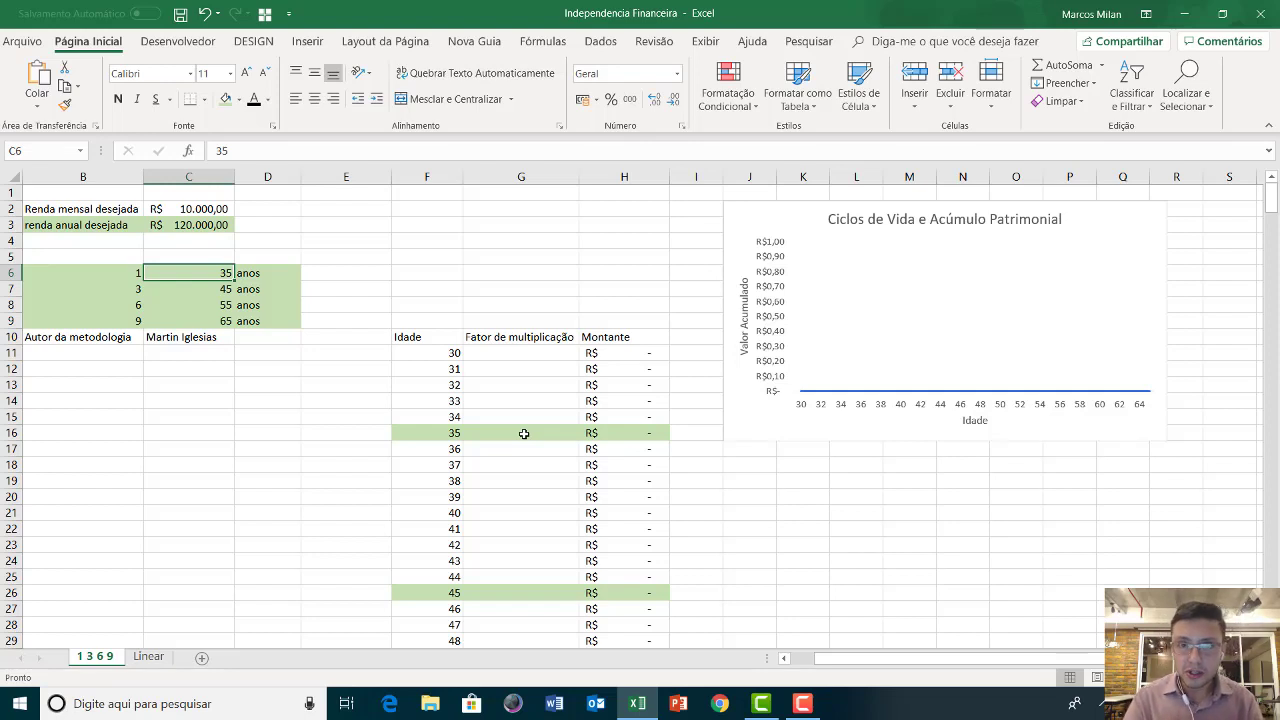
Enter the formula =F11/$F$16 in G11 to calculate the age 30 multiplication factor relative to age 35
{"action": "left_click", "coordinate": [523, 352]}
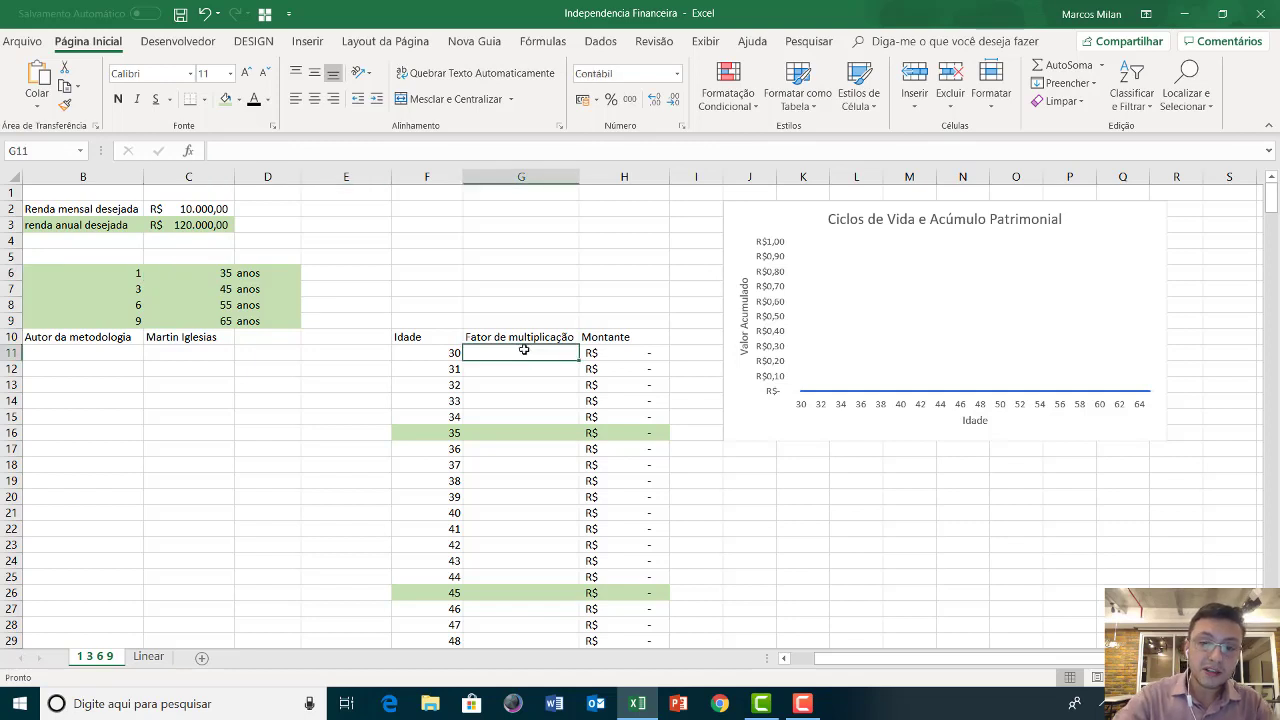
{"action": "type", "text": "="}
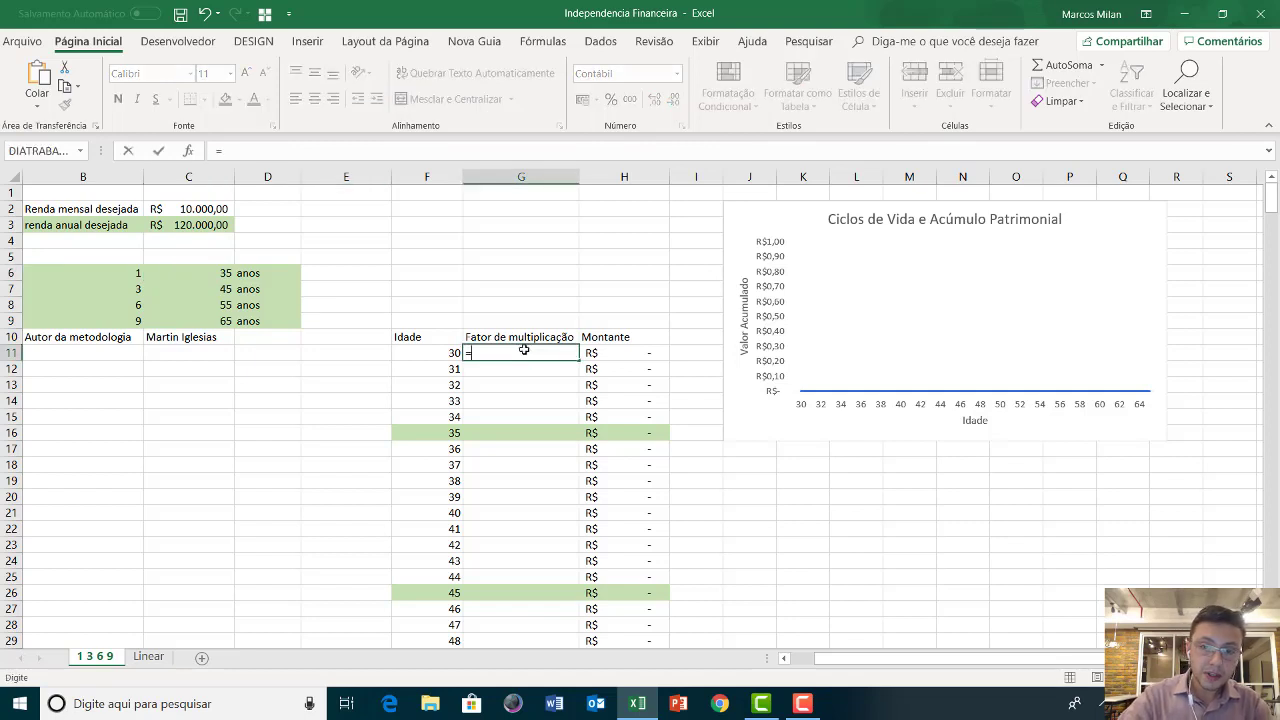
{"action": "key", "text": "Left"}
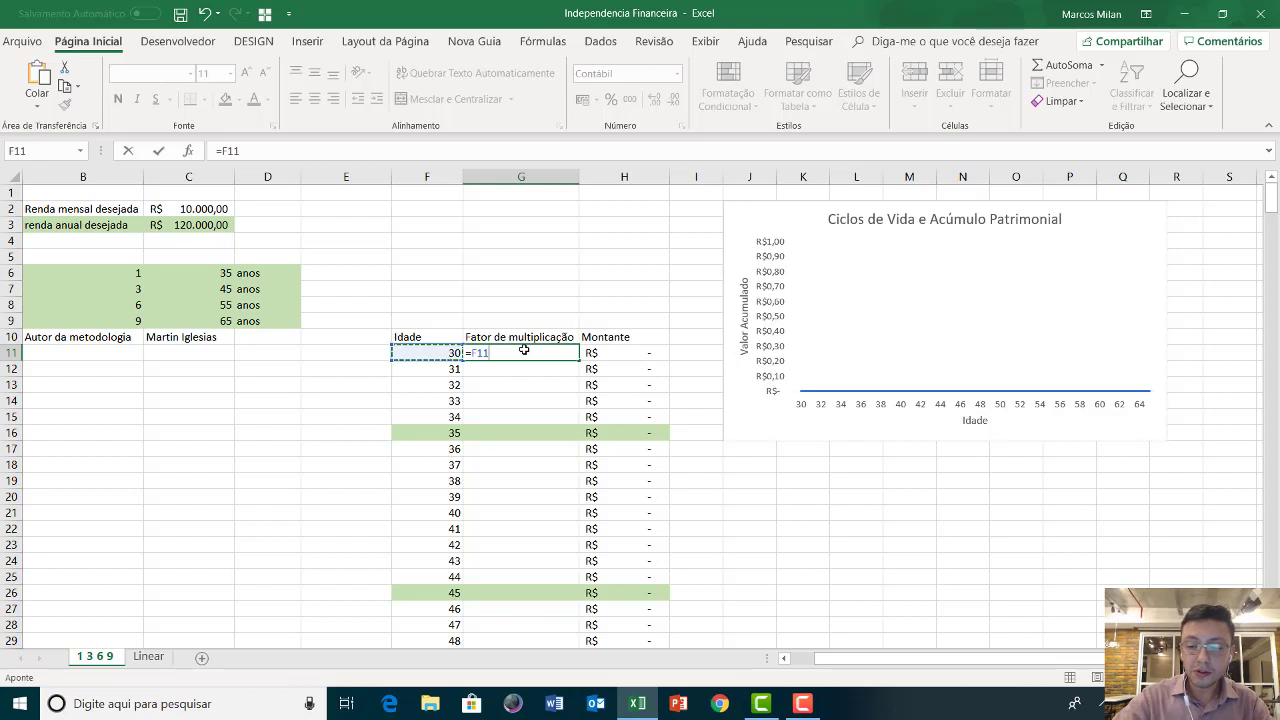
{"action": "type", "text": "/"}
{"action": "left_click", "coordinate": [433, 434]}
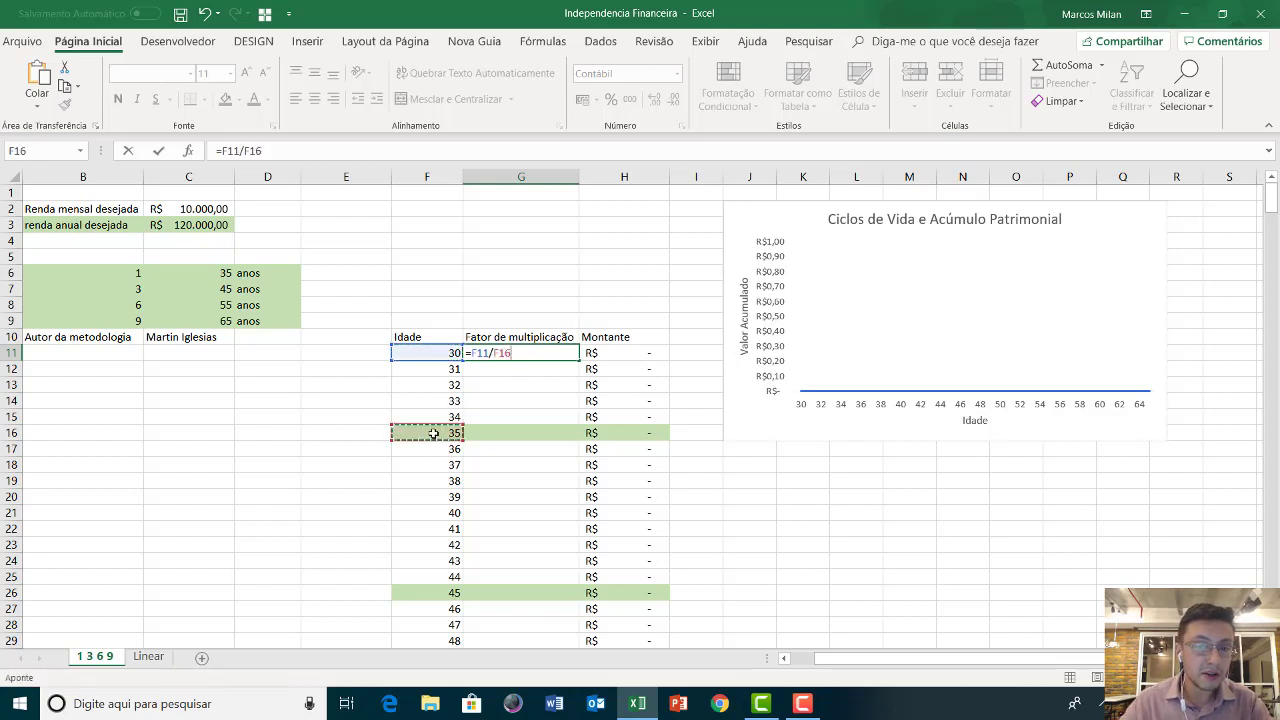
{"action": "key", "text": "F4"}
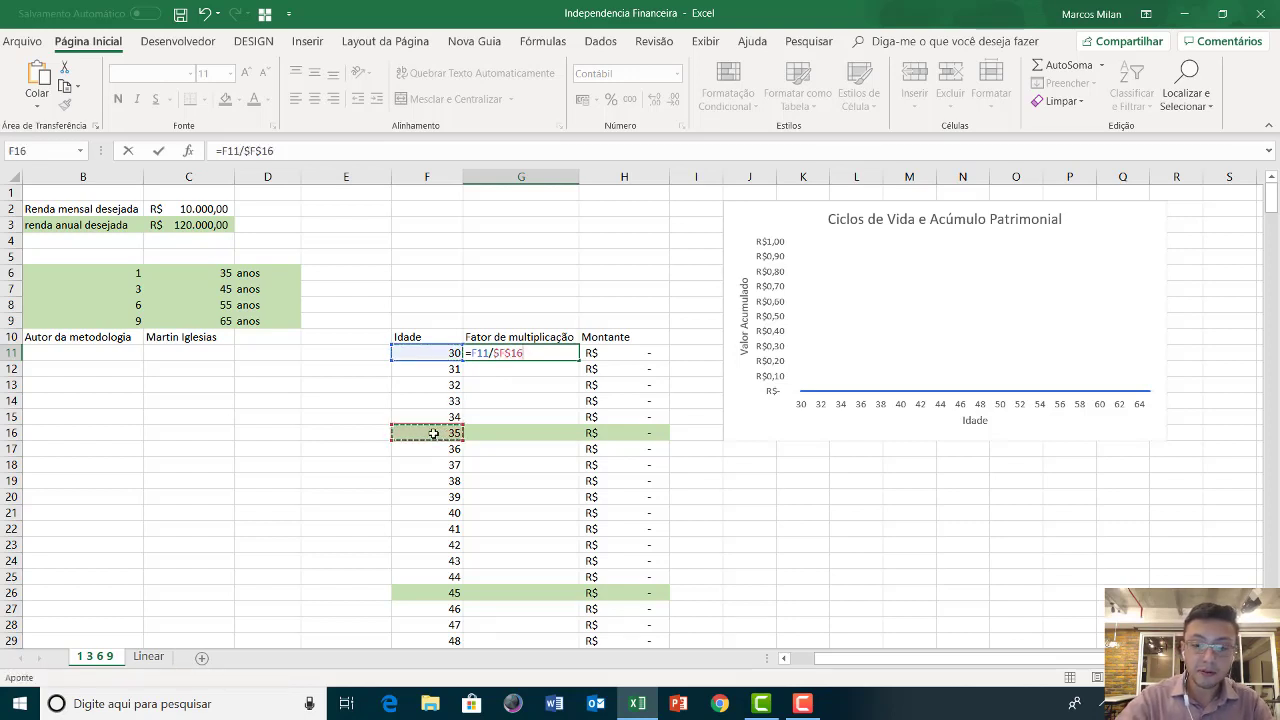
{"action": "key", "text": "Return"}
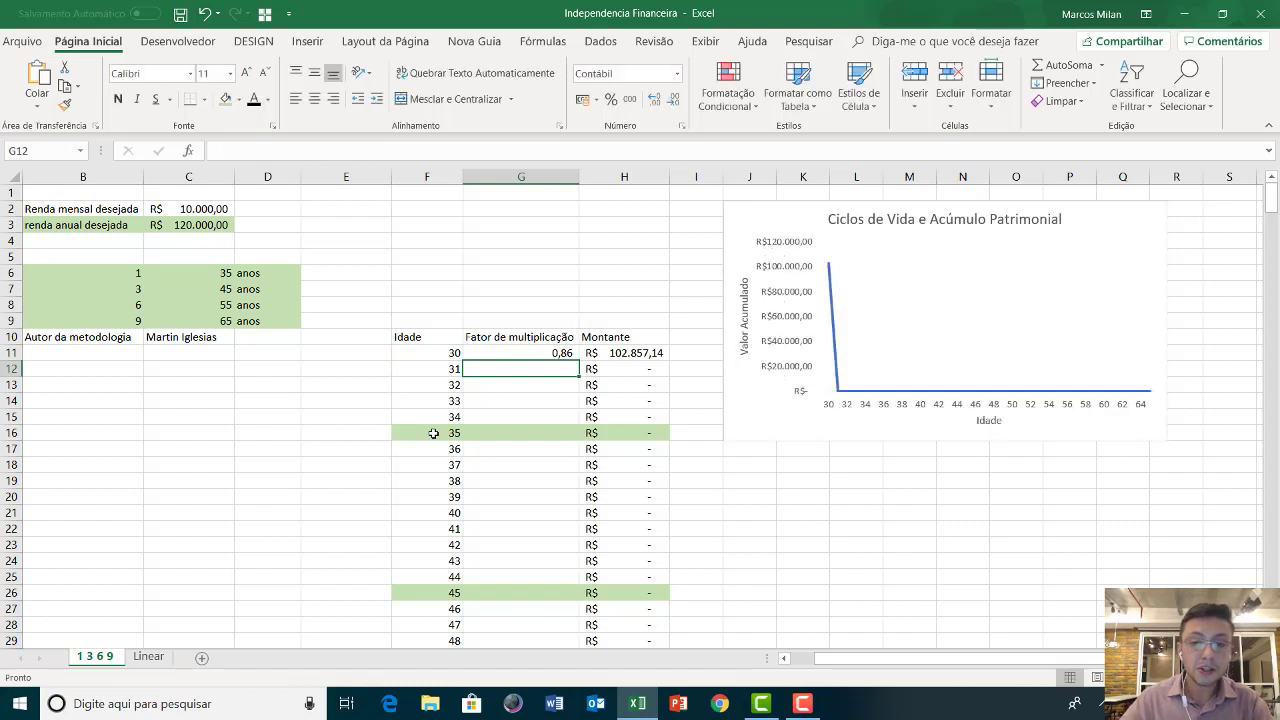
{"action": "left_click", "coordinate": [558, 356]}
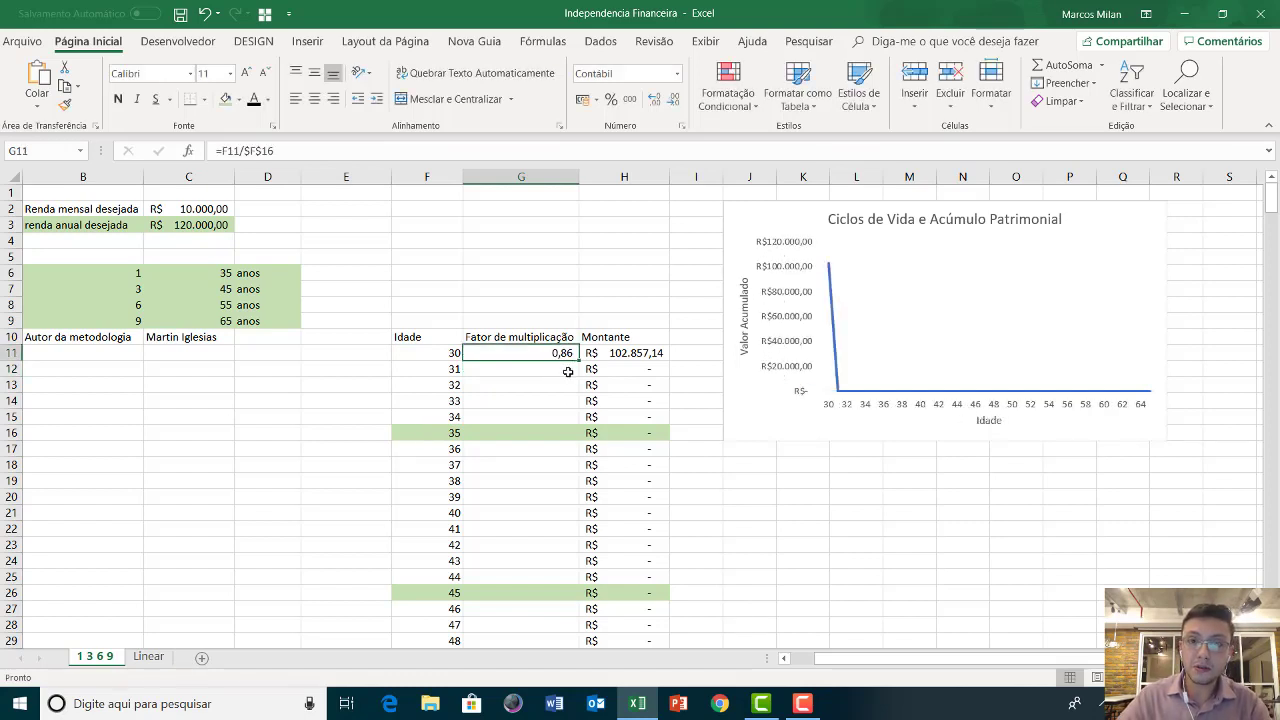
{"action": "left_click", "coordinate": [453, 354]}
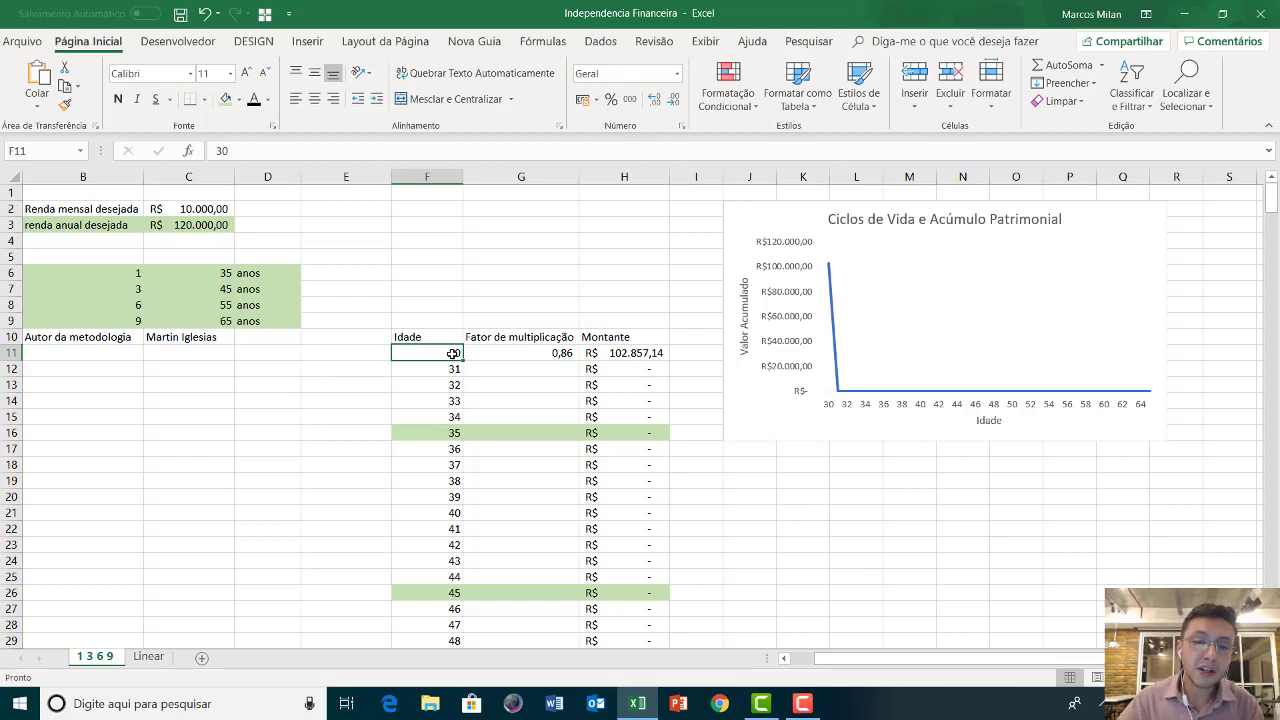
{"action": "left_click", "coordinate": [514, 356]}
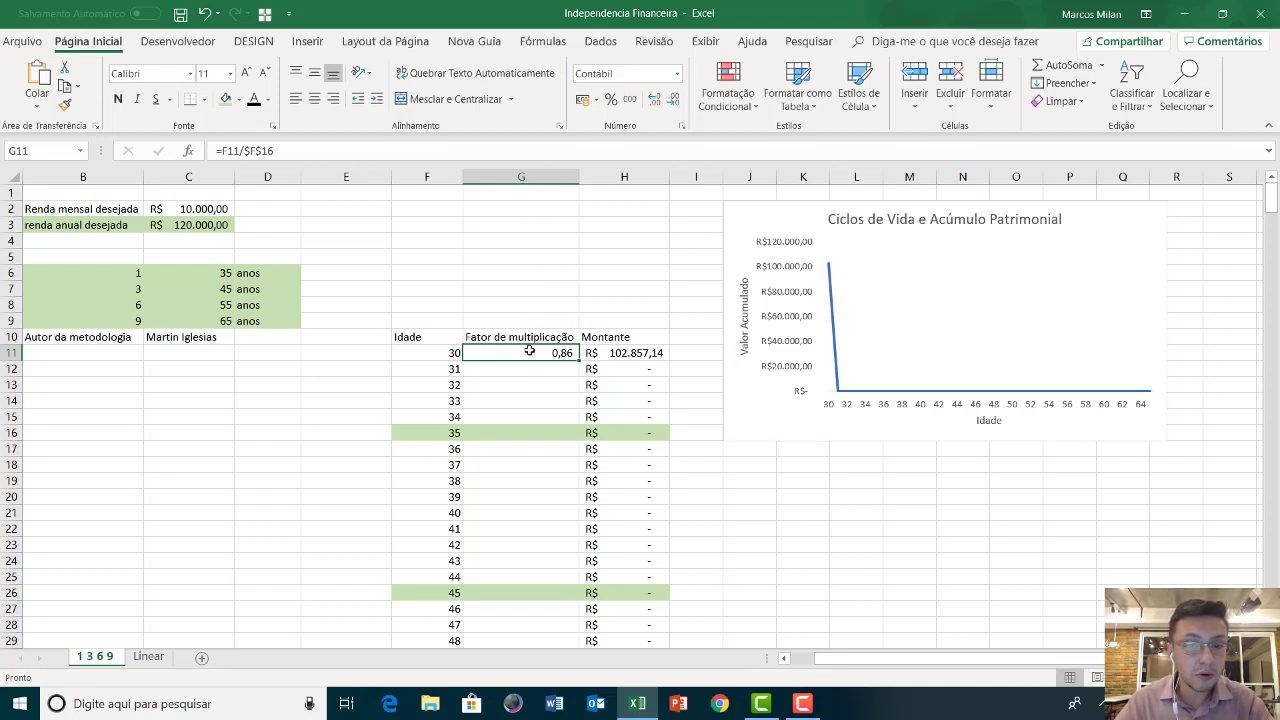
Rewrite the Montante formula in H11 as =$C$3*G11, multiplying the fixed desired annual income by the age 30 factor
{"action": "left_click", "coordinate": [619, 356]}
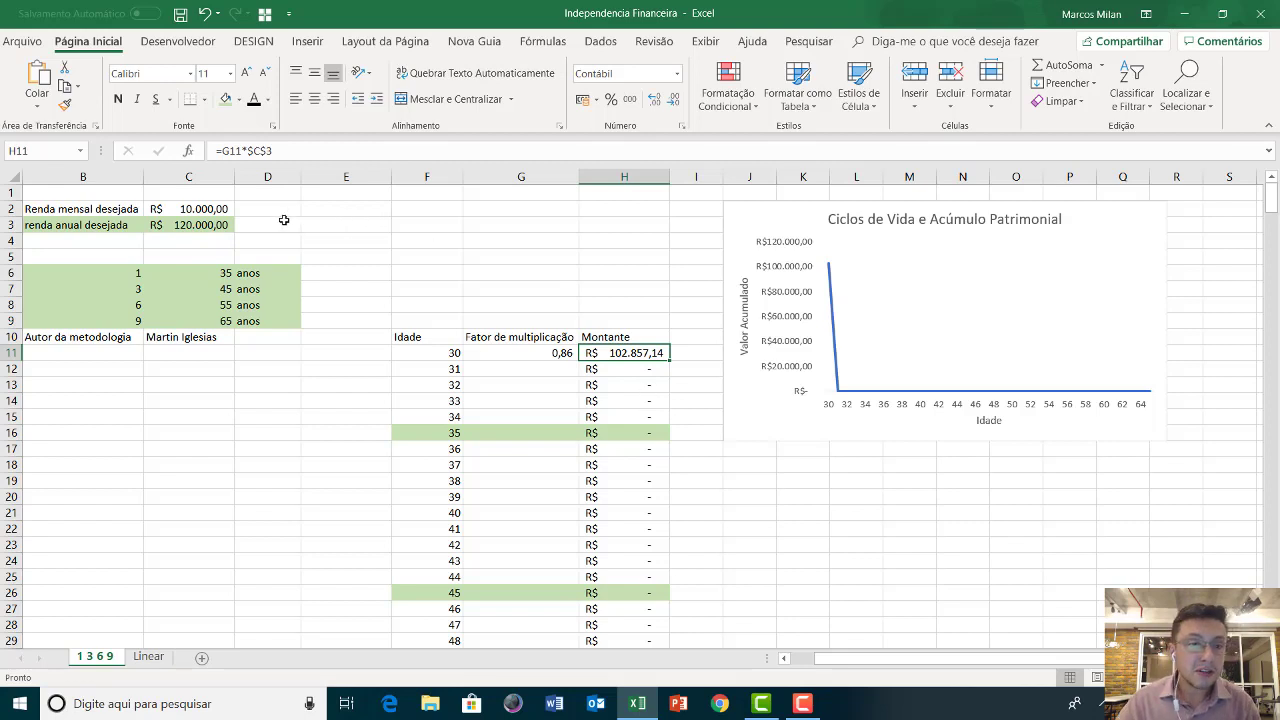
{"action": "left_click", "coordinate": [199, 226]}
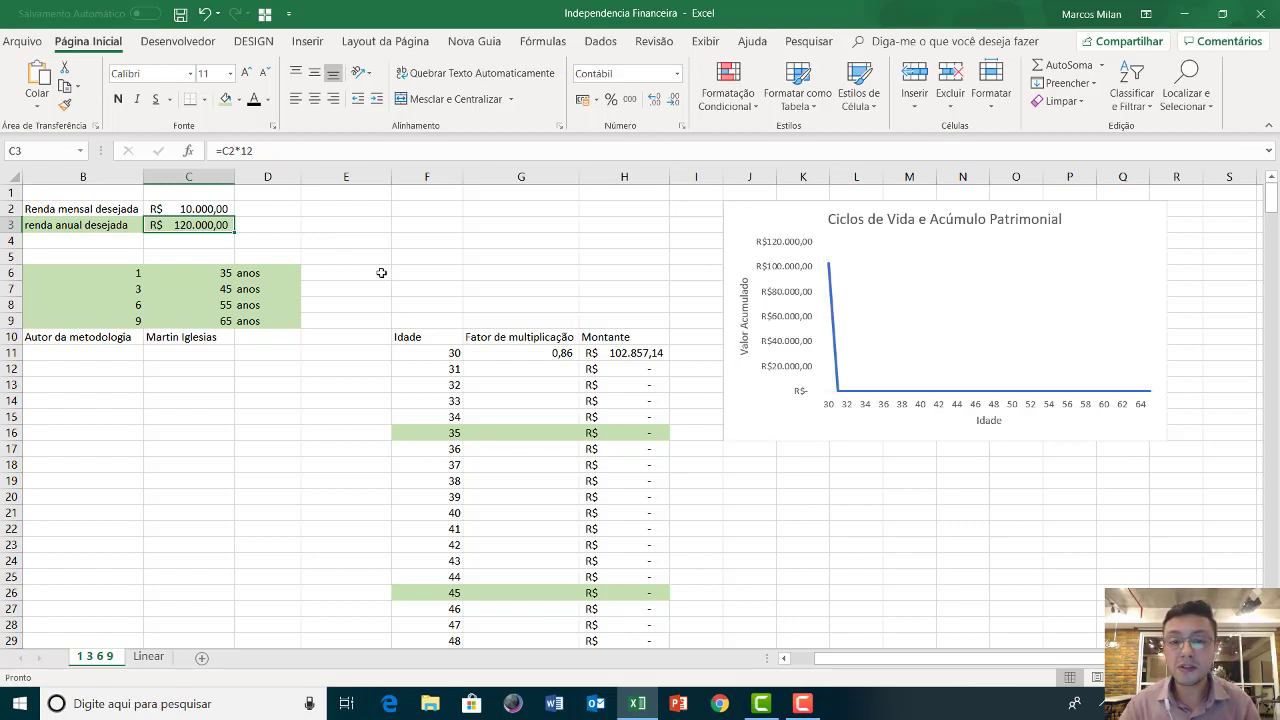
{"action": "left_click", "coordinate": [617, 351]}
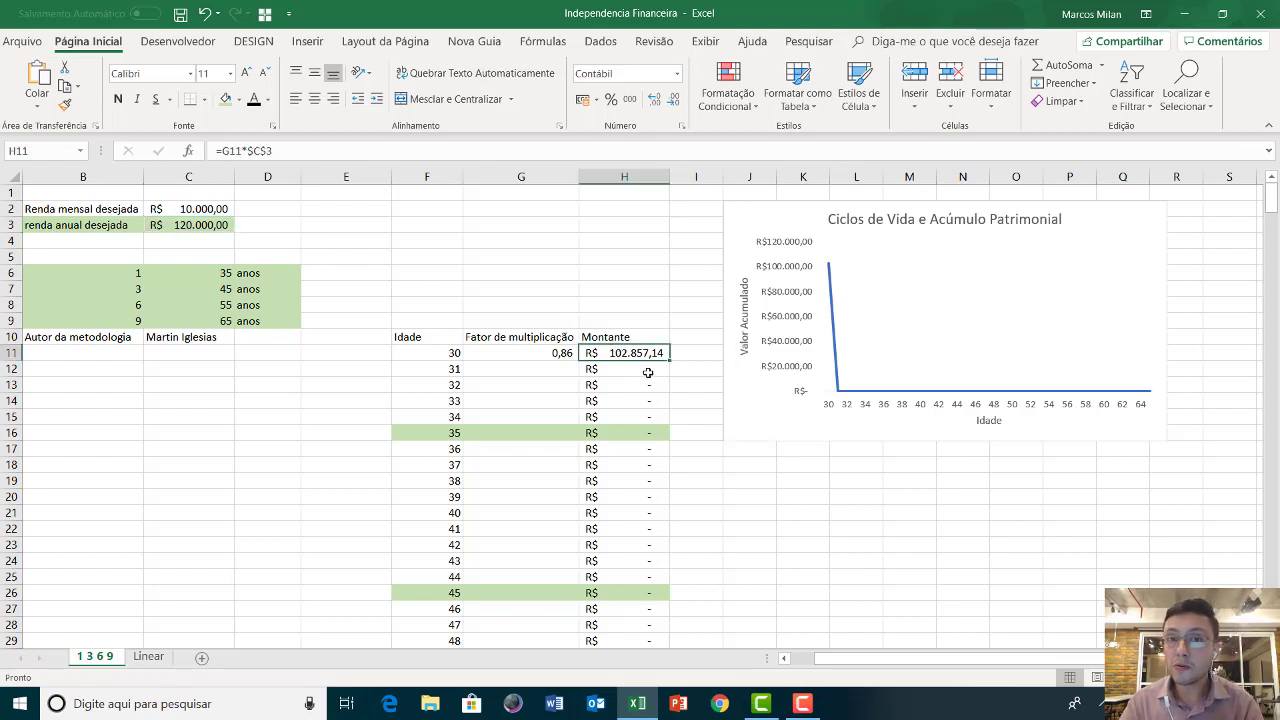
{"action": "type", "text": "="}
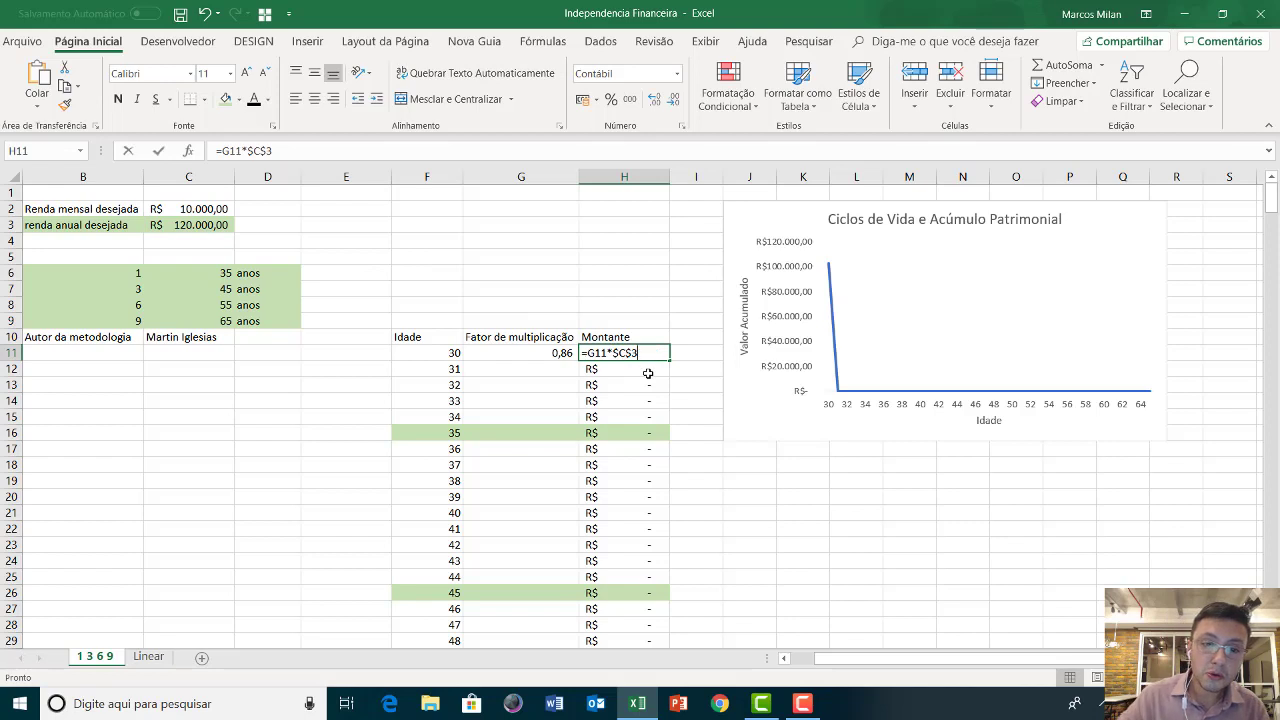
{"action": "left_click", "coordinate": [197, 224]}
{"action": "key", "text": "F4"}
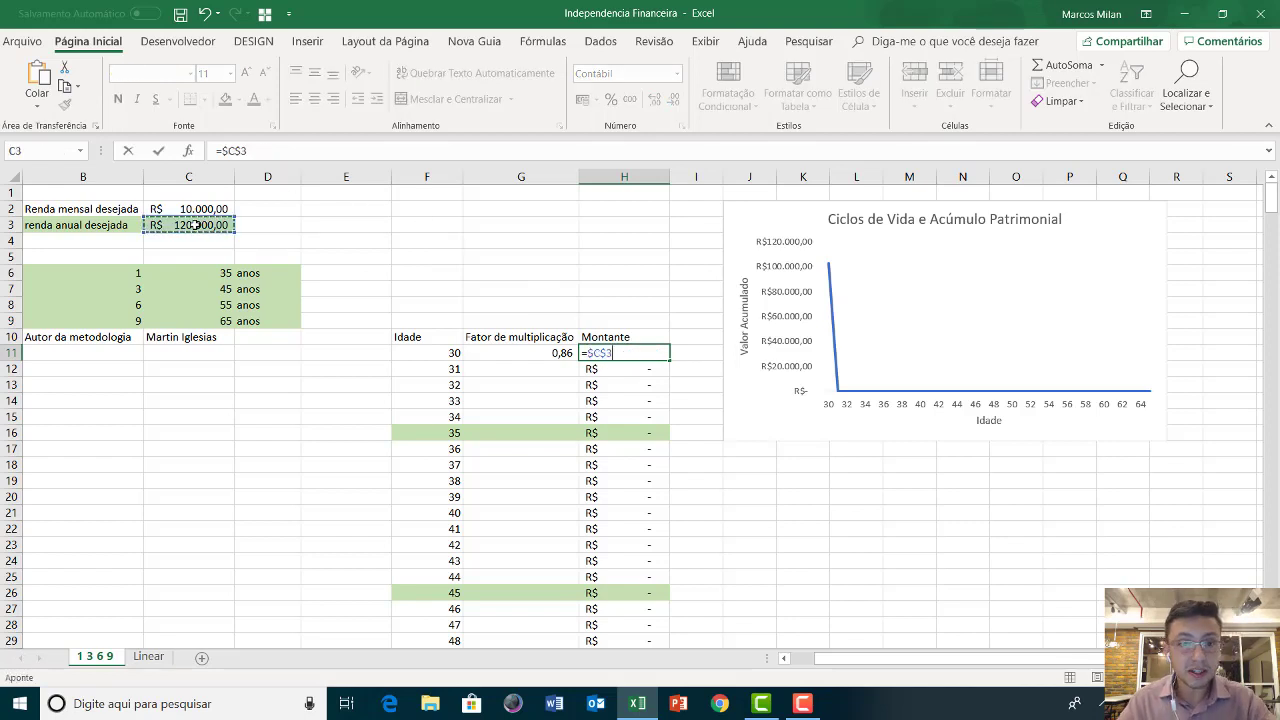
{"action": "type", "text": "*"}
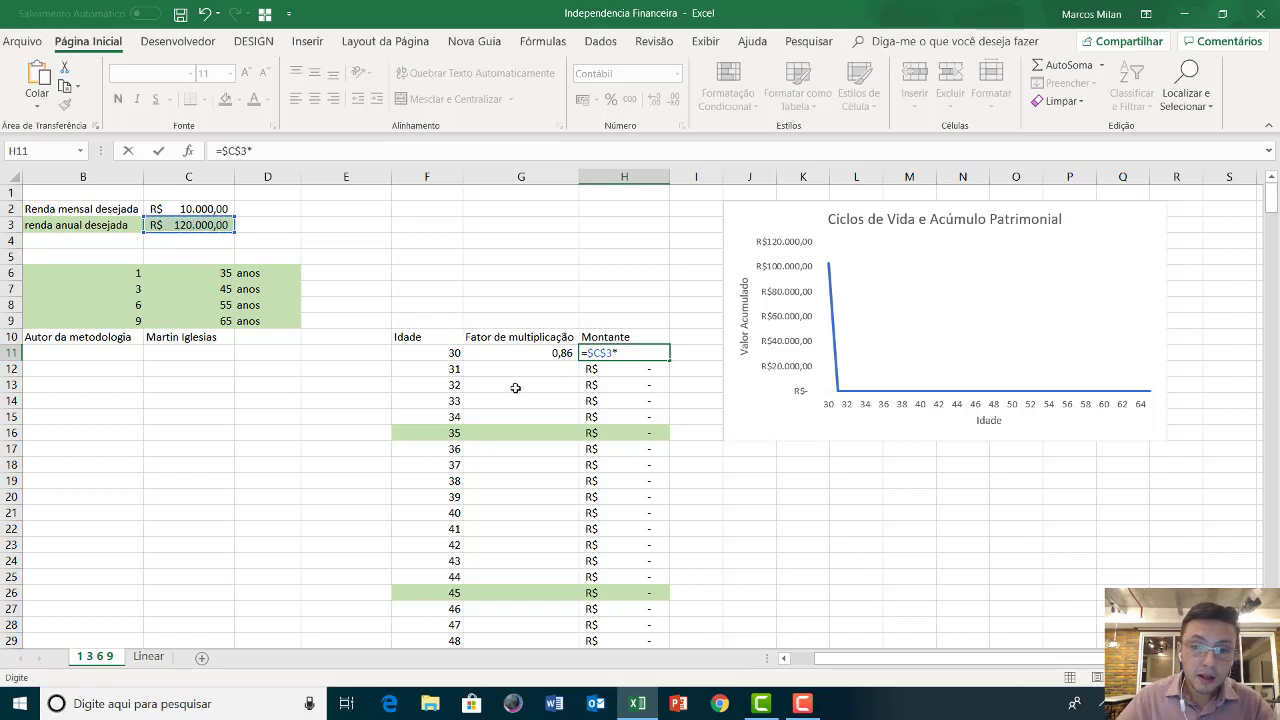
{"action": "left_click", "coordinate": [550, 354]}
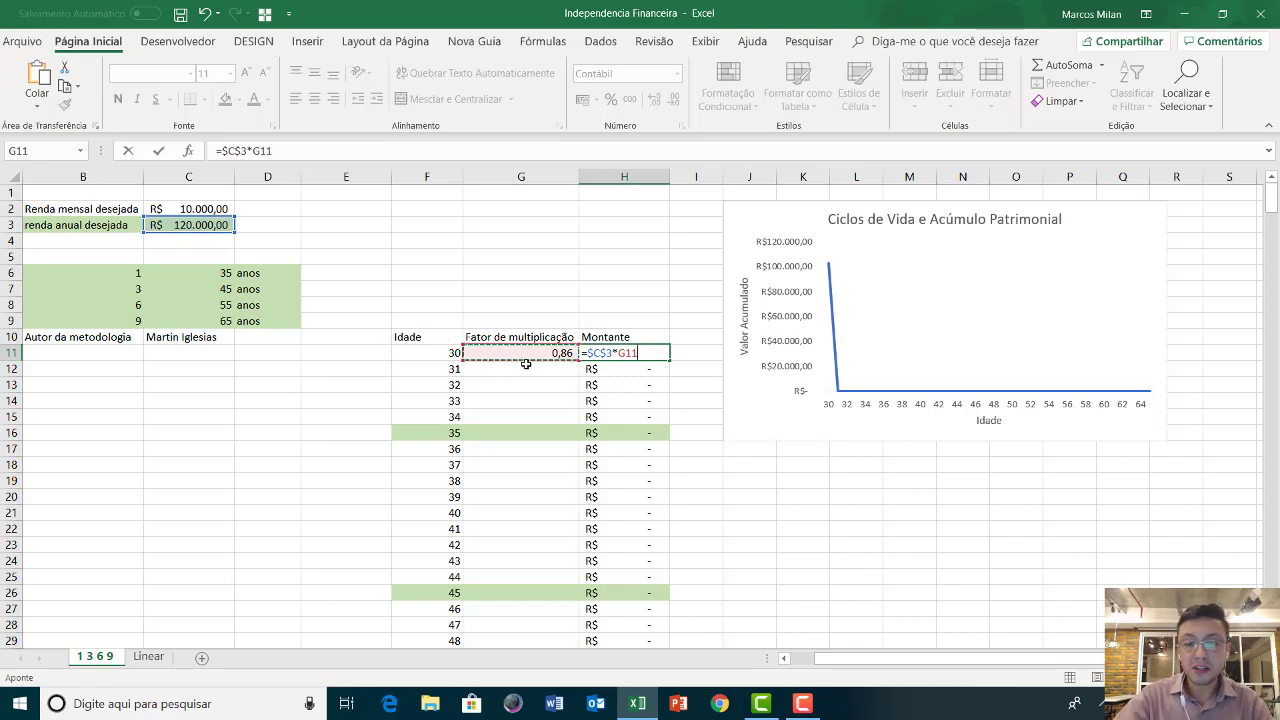
{"action": "key", "text": "Return"}
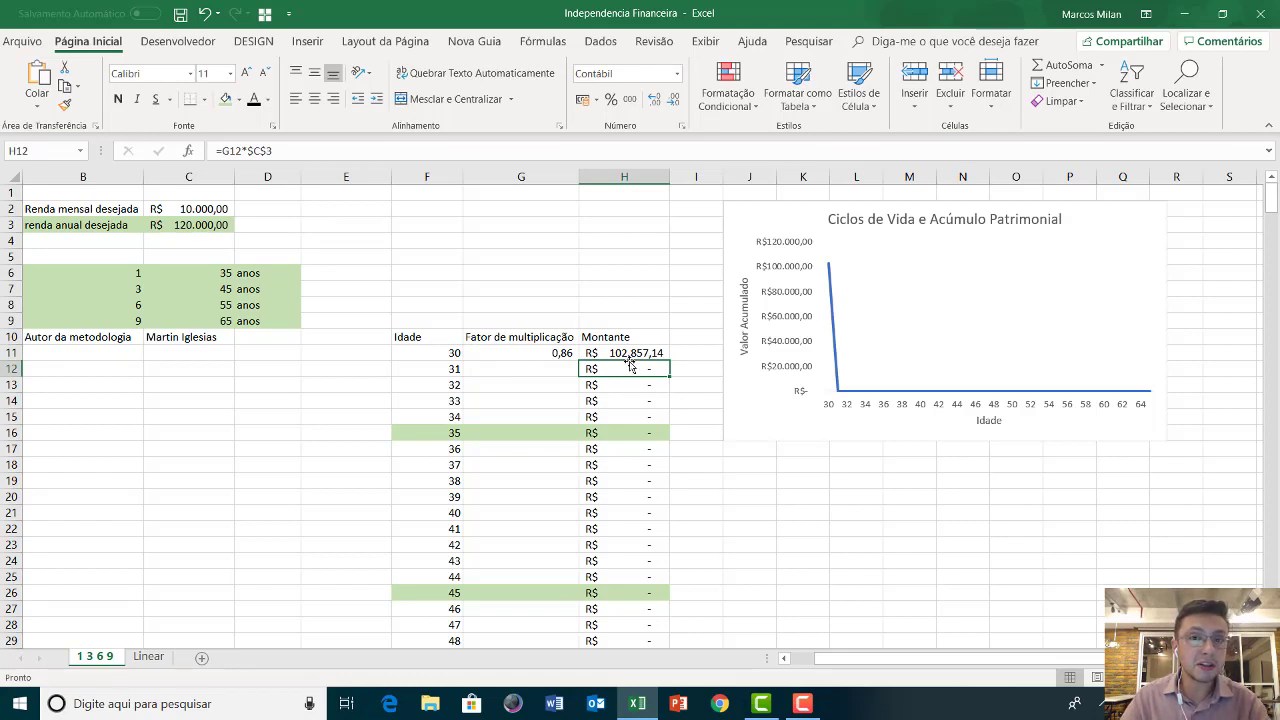
Fill the multiplication factor formula from G11 down to the age 35 row, G16
{"action": "left_click", "coordinate": [553, 352]}
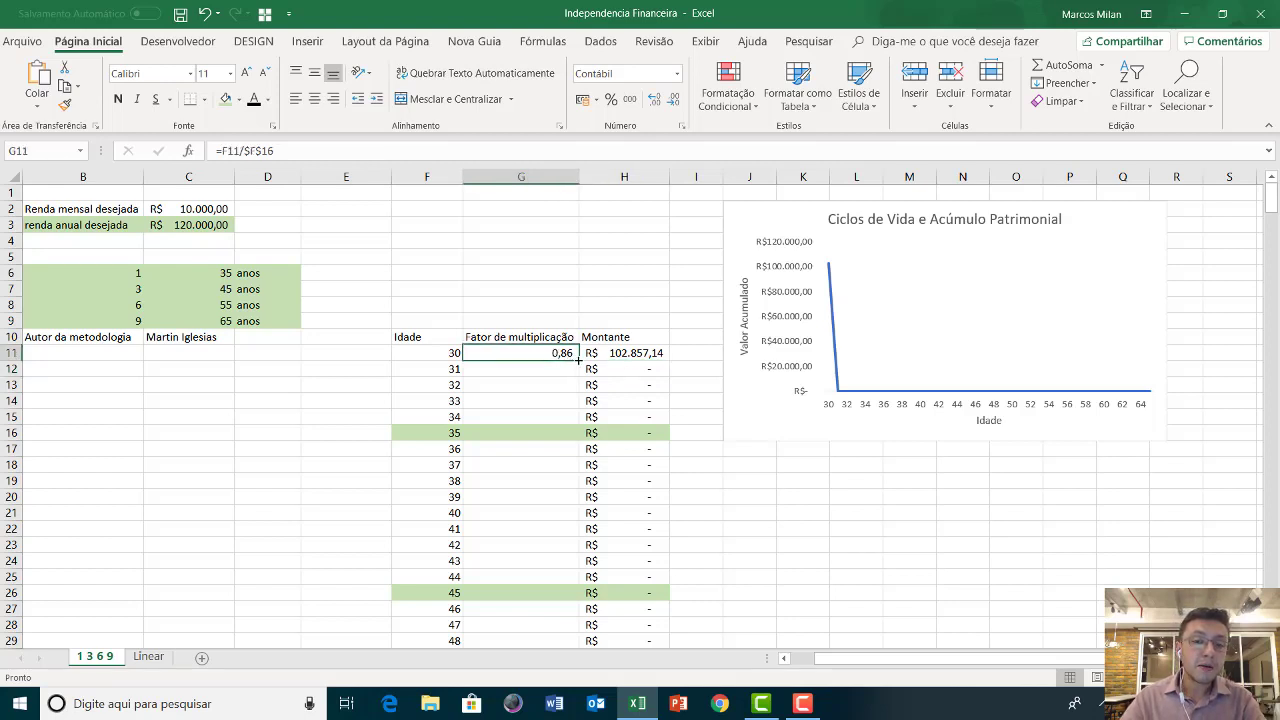
{"action": "left_click", "coordinate": [443, 431]}
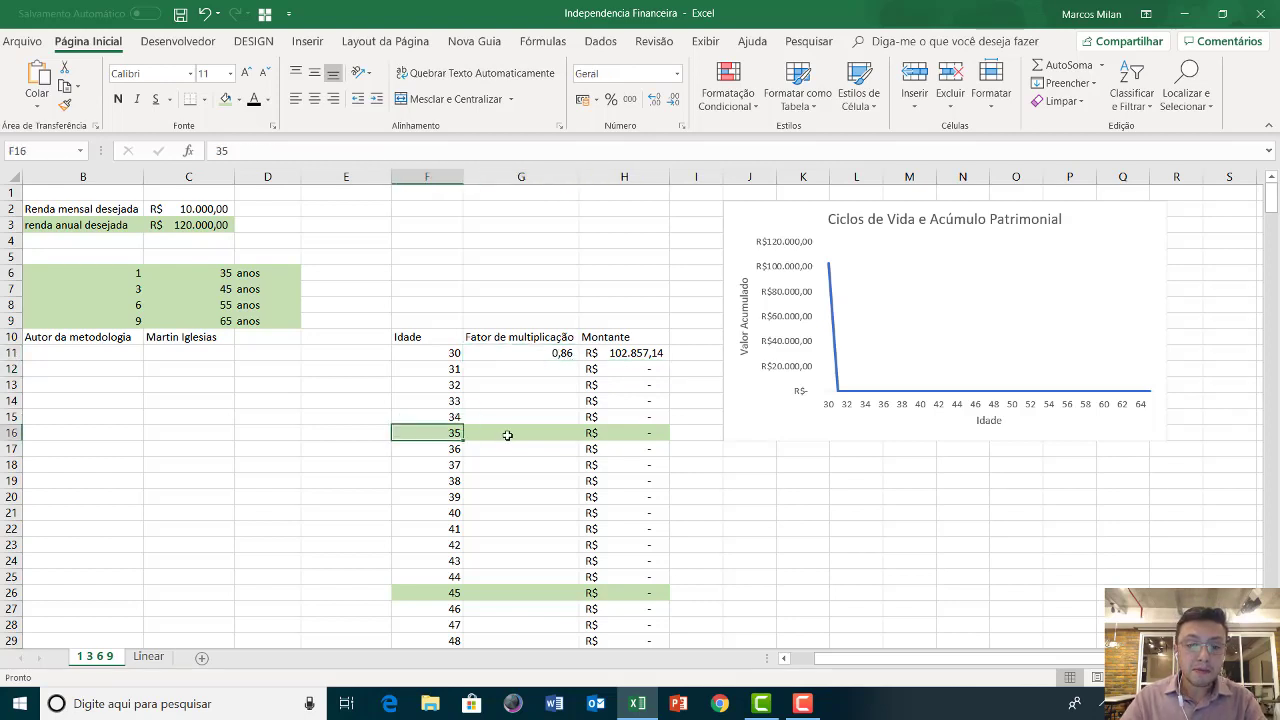
{"action": "scroll", "coordinate": [508, 475], "scroll_direction": "down", "scroll_amount": 1}
{"action": "left_click", "coordinate": [430, 543]}
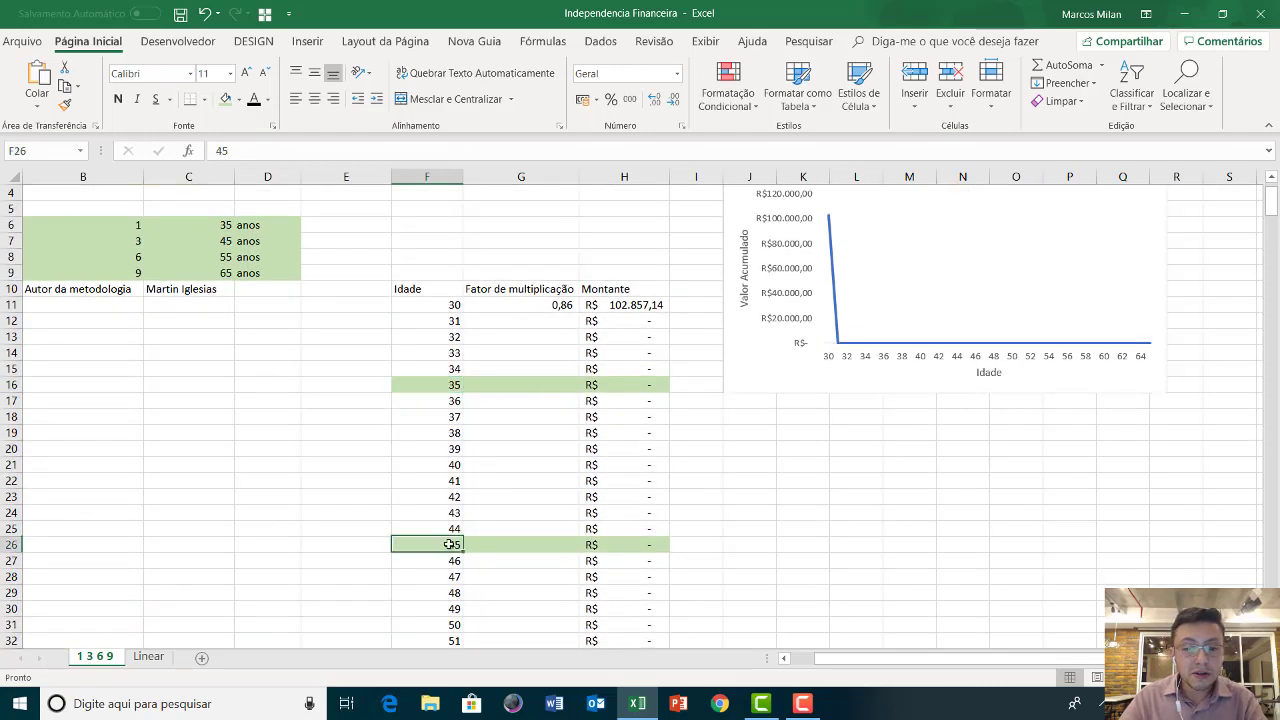
{"action": "scroll", "coordinate": [451, 546], "scroll_direction": "down", "scroll_amount": 1}
{"action": "scroll", "coordinate": [451, 546], "scroll_direction": "down", "scroll_amount": 5}
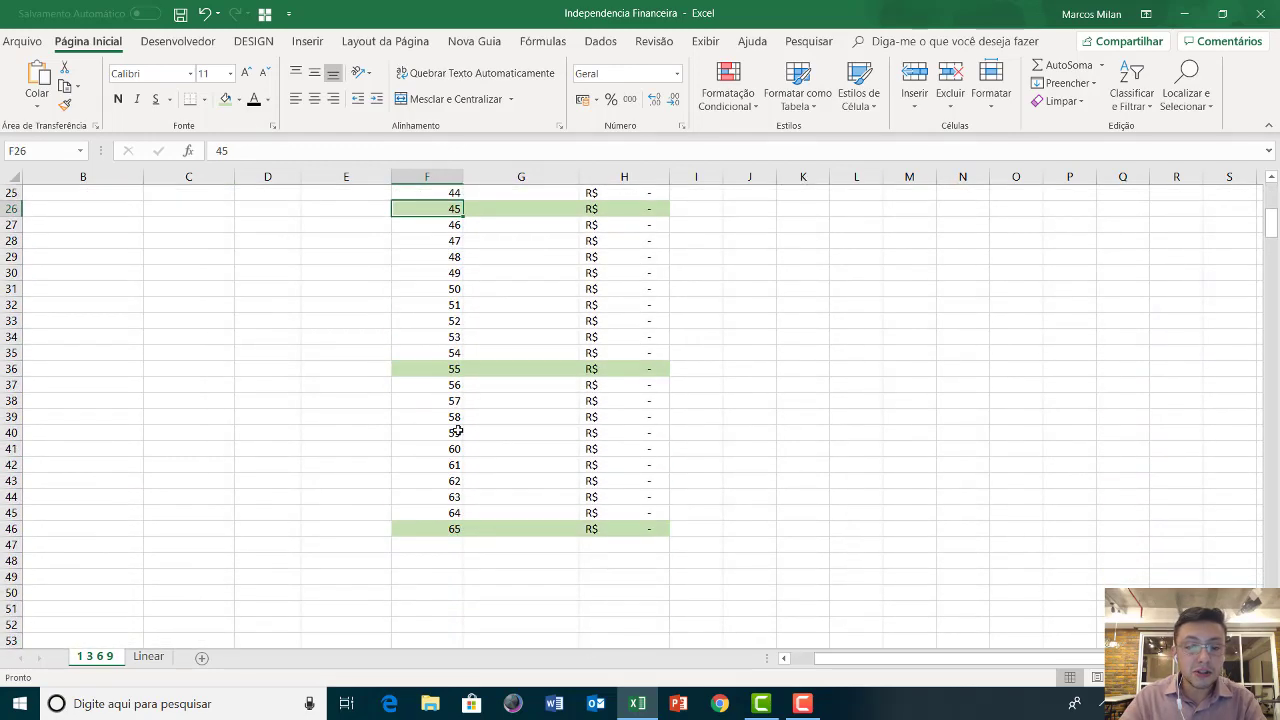
{"action": "scroll", "coordinate": [466, 428], "scroll_direction": "up", "scroll_amount": 6}
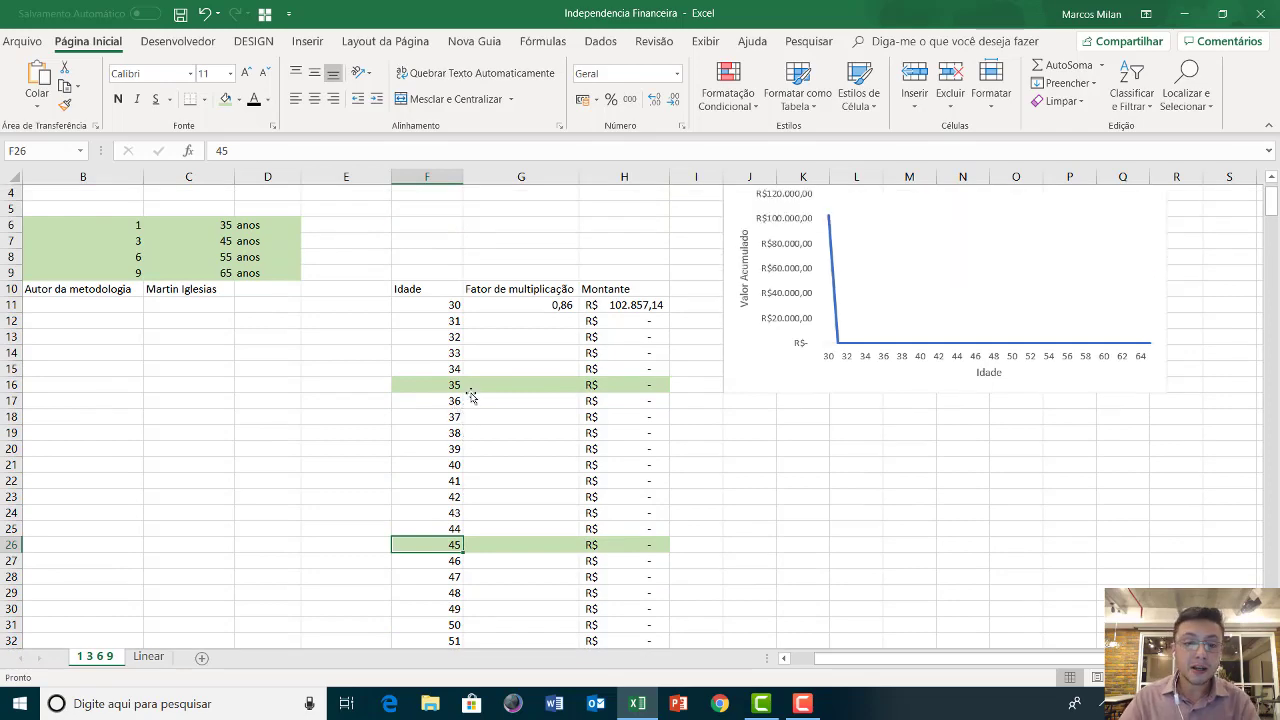
{"action": "left_click", "coordinate": [467, 388]}
{"action": "left_click", "coordinate": [527, 306]}
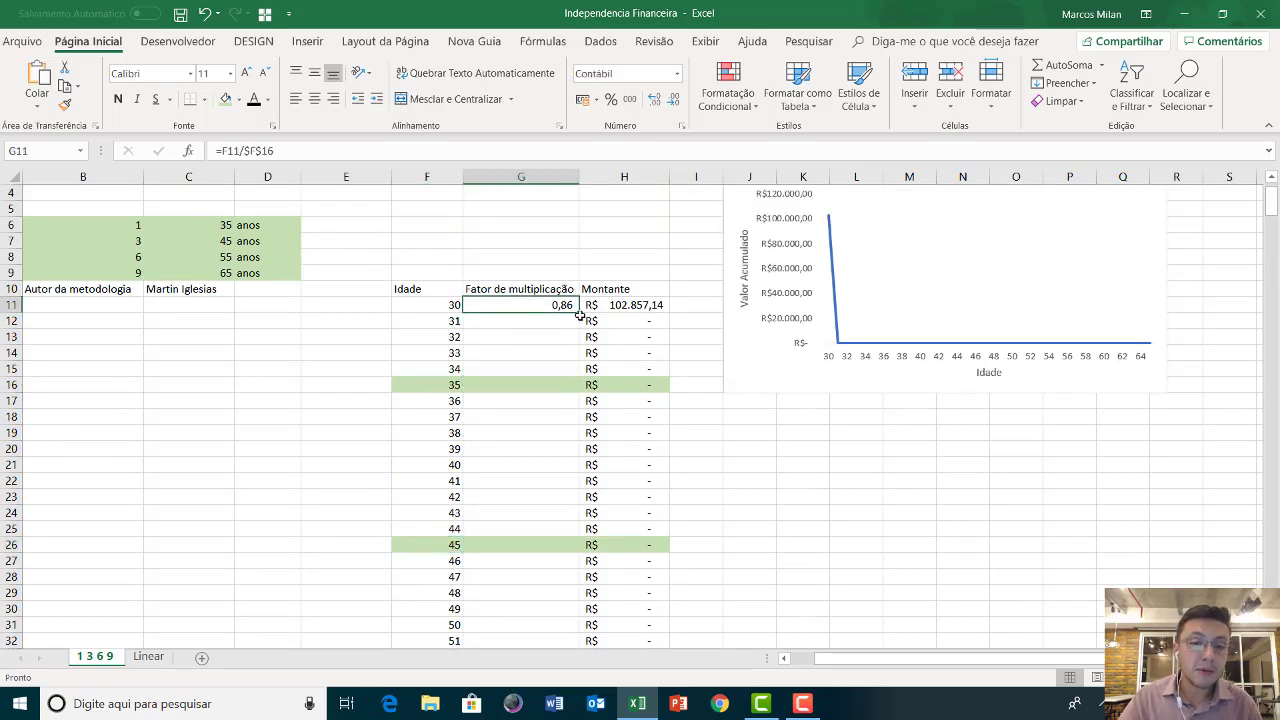
{"action": "left_click_drag", "start_coordinate": [579, 312], "coordinate": [577, 391]}
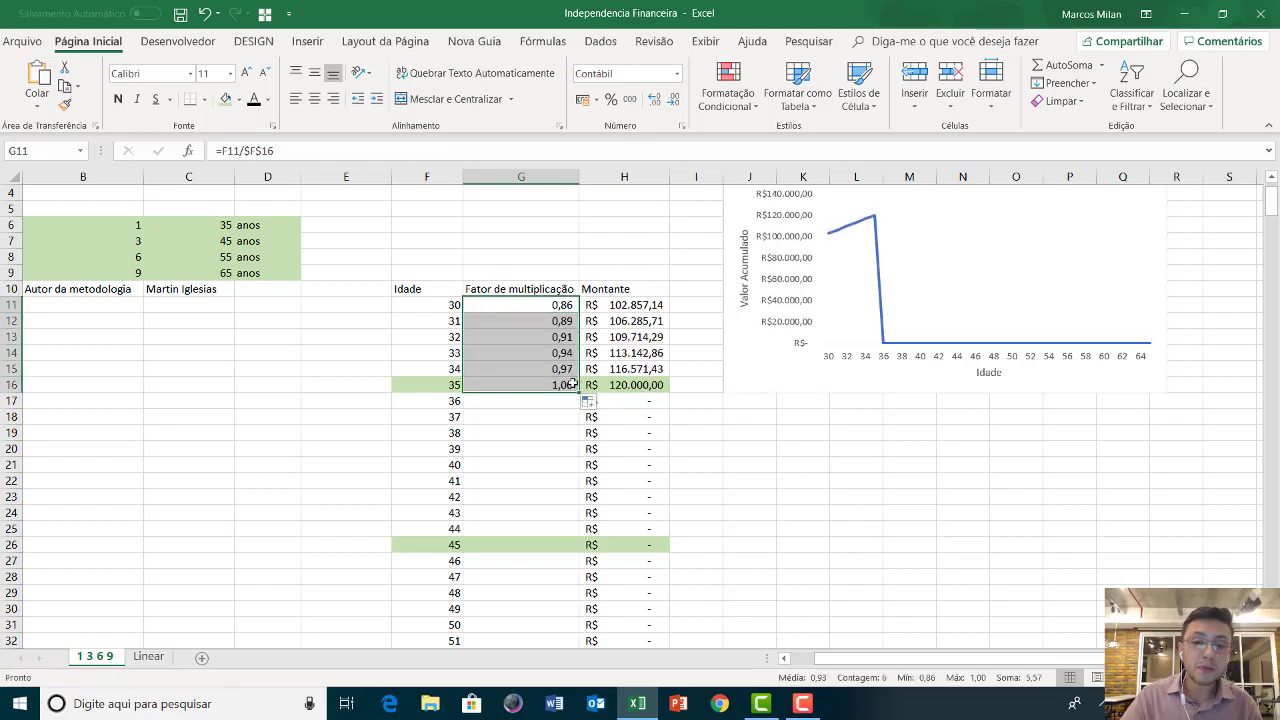
{"action": "left_click", "coordinate": [521, 387]}
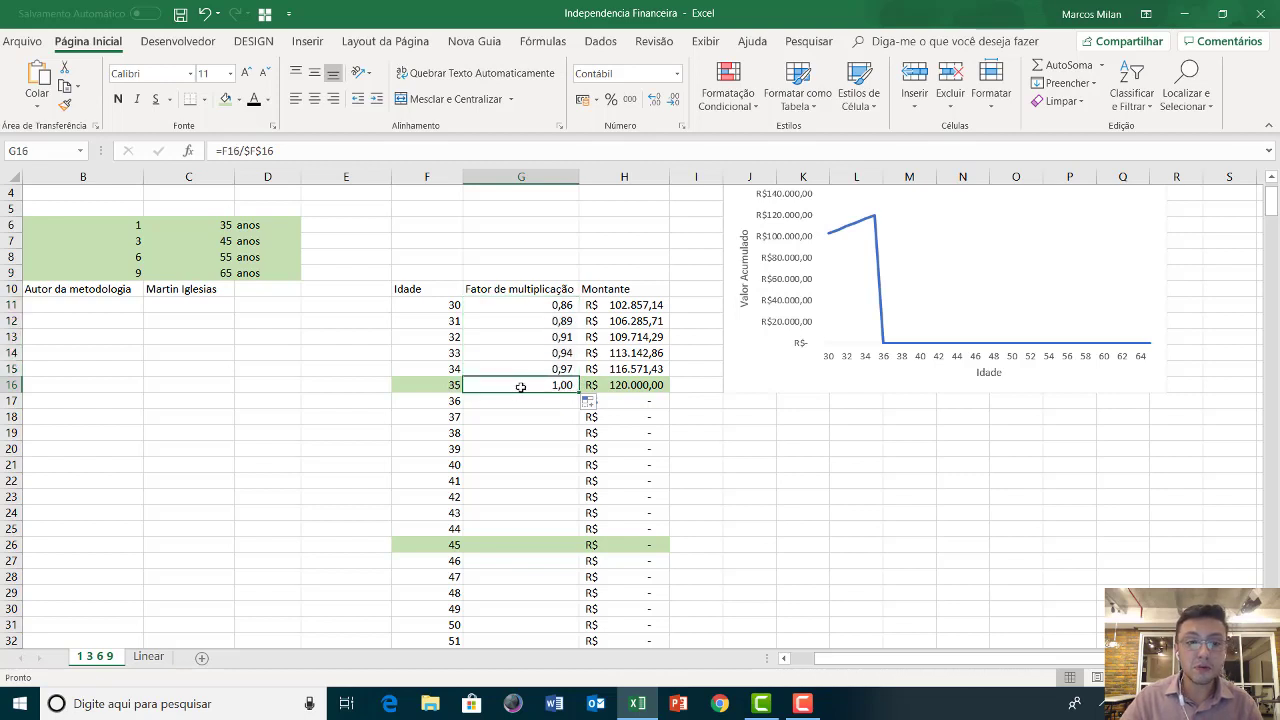
{"action": "left_click", "coordinate": [133, 228]}
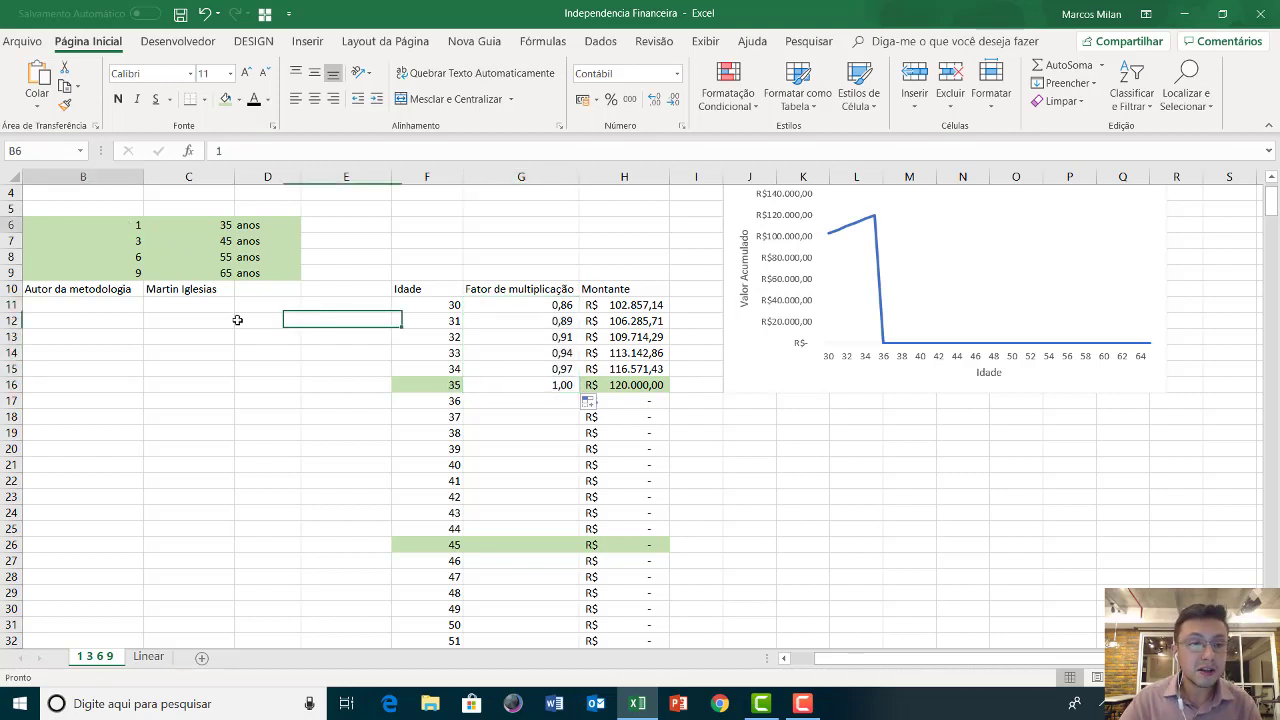
Enter =F17/$F$26*$B$7 in G17 as the age 36 multiplication factor and fill it down to the age 45 row, G26
{"action": "left_click", "coordinate": [506, 401]}
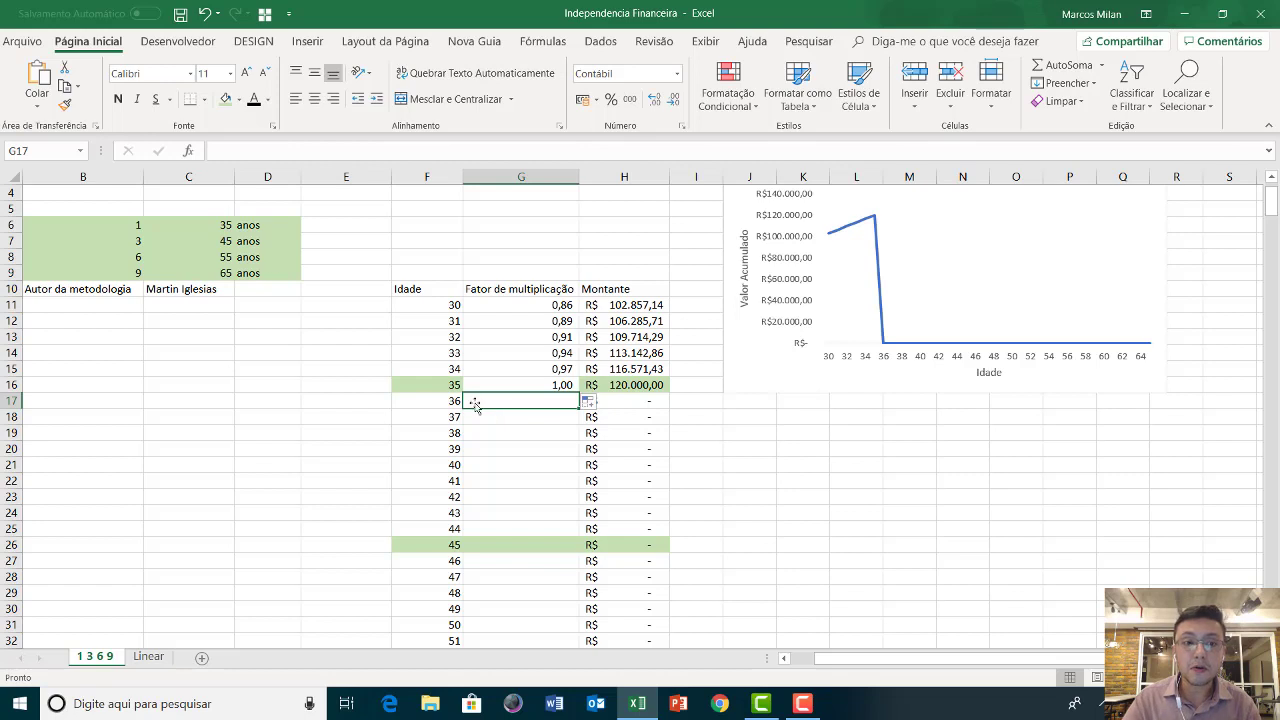
{"action": "left_click", "coordinate": [140, 241]}
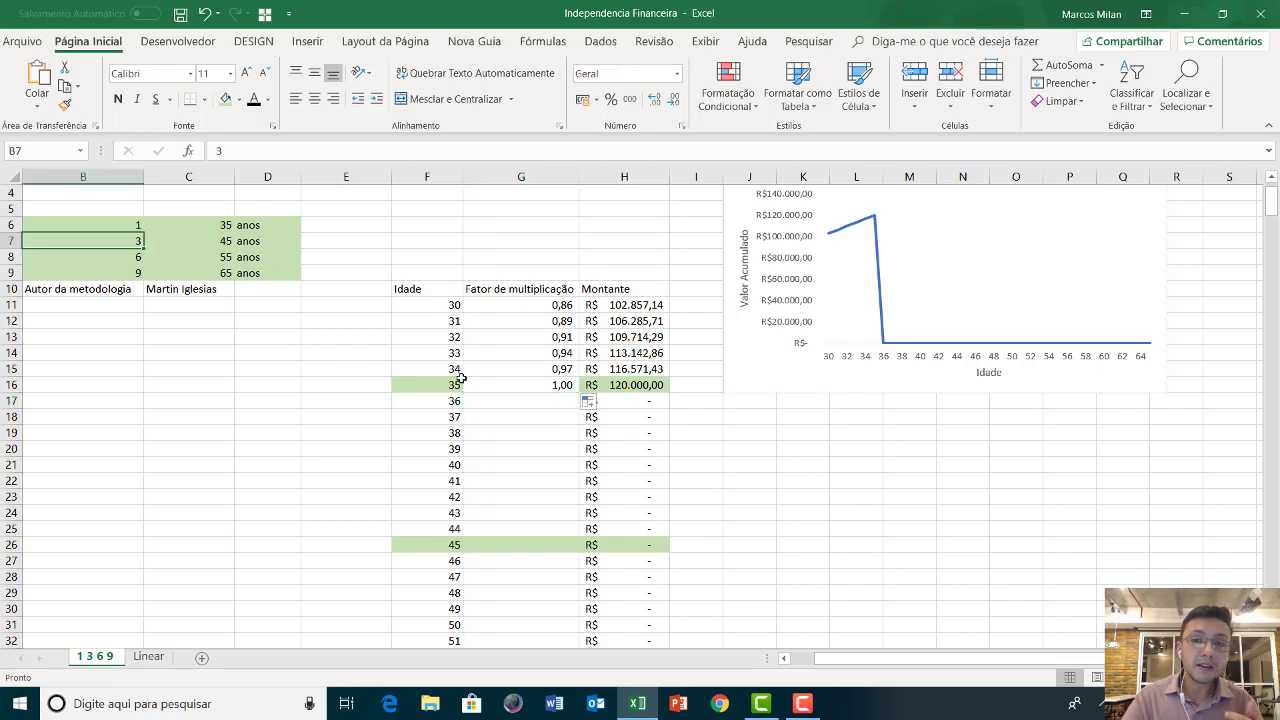
{"action": "left_click", "coordinate": [515, 403]}
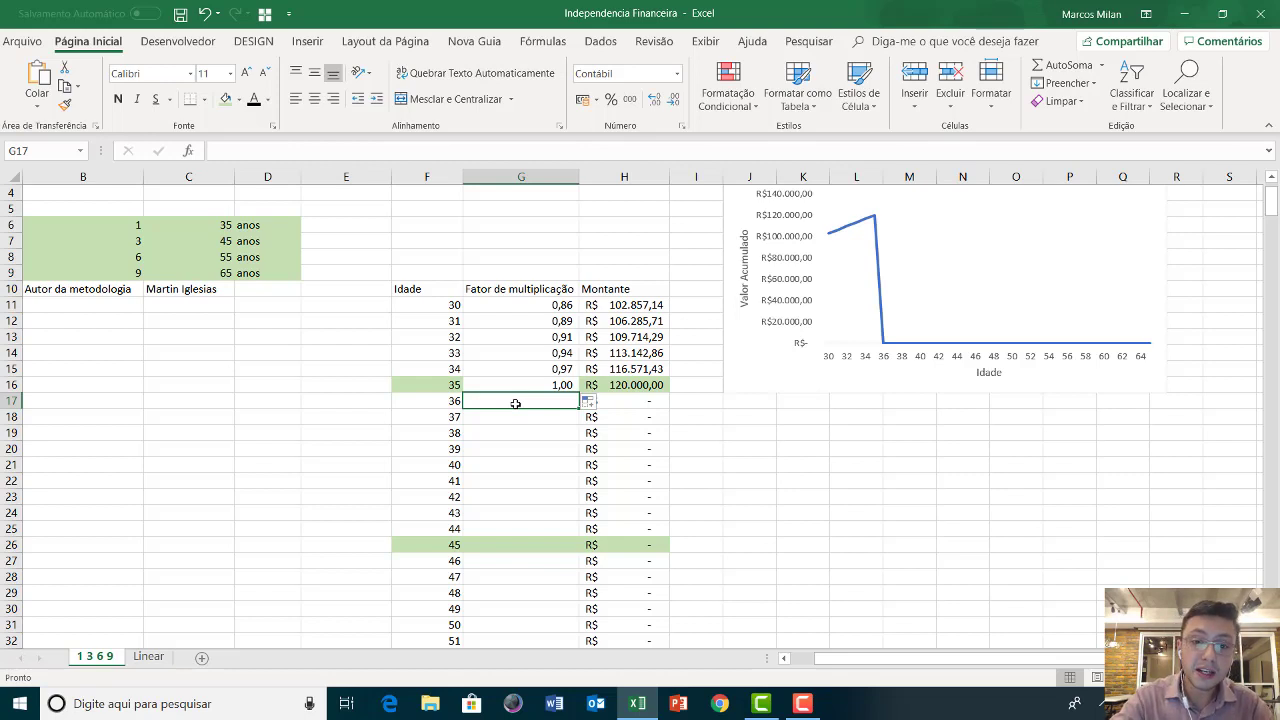
{"action": "type", "text": "="}
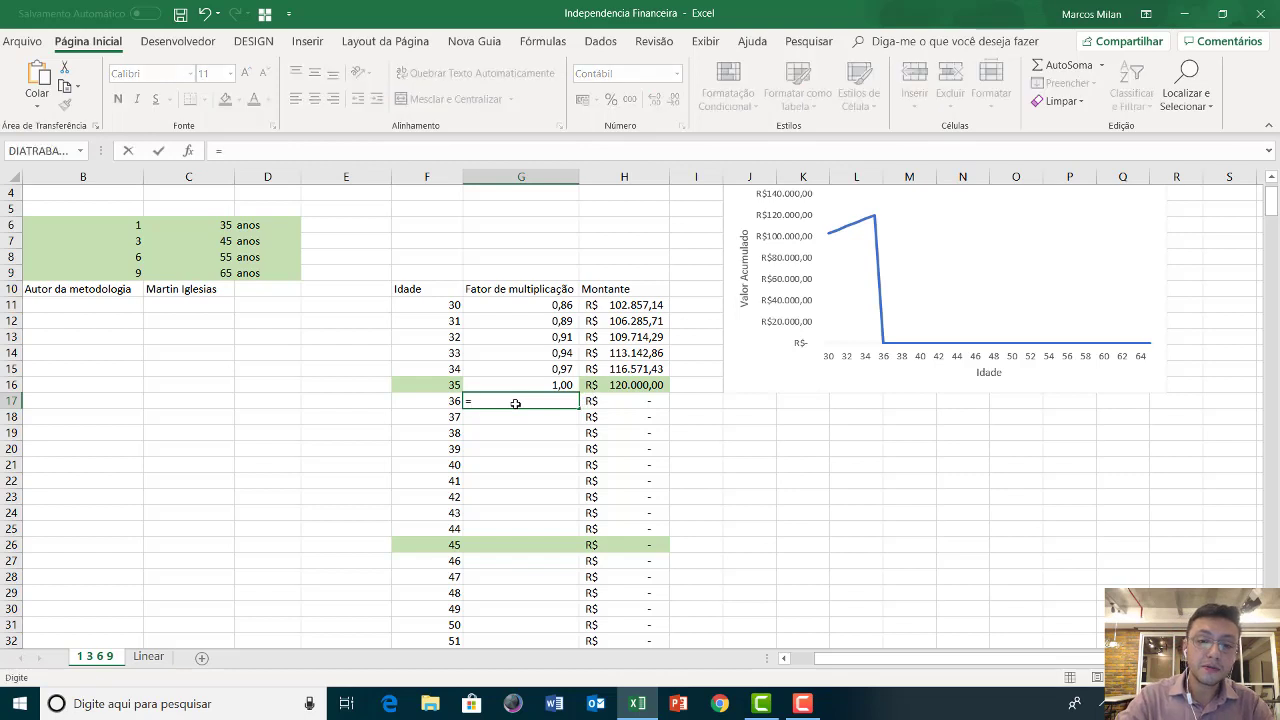
{"action": "key", "text": "Left"}
{"action": "type", "text": "/"}
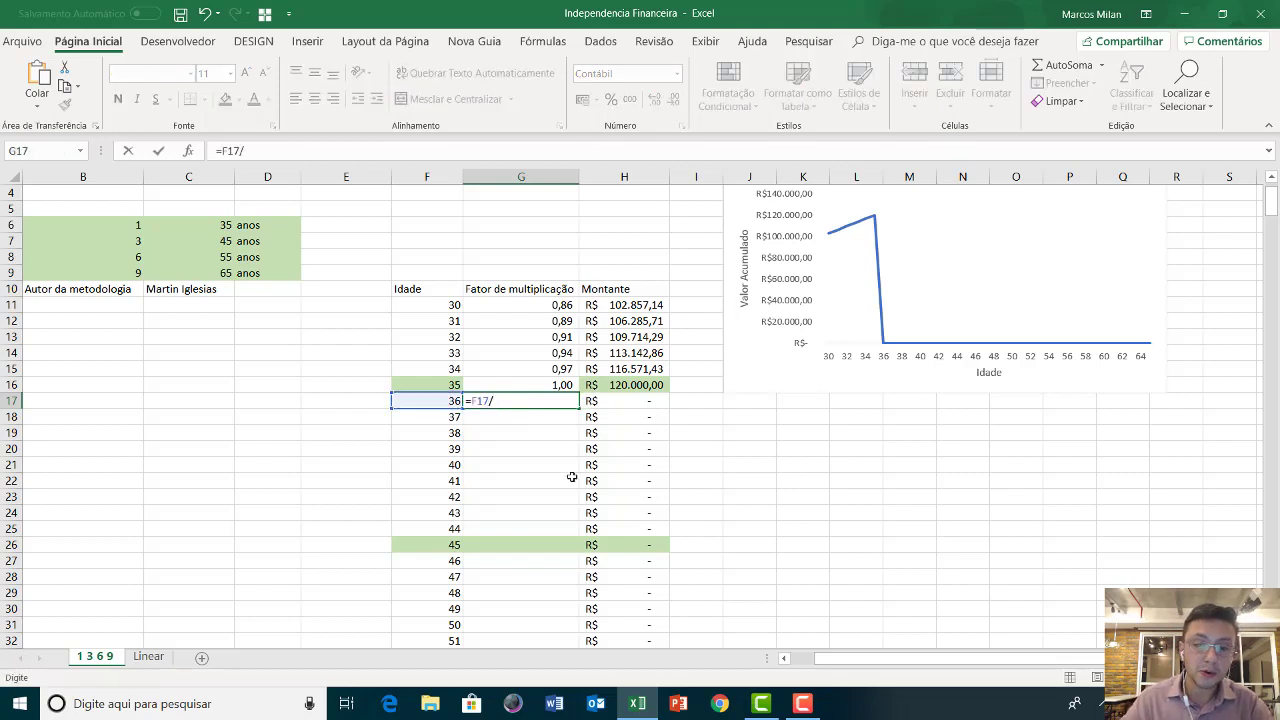
{"action": "left_click", "coordinate": [435, 545]}
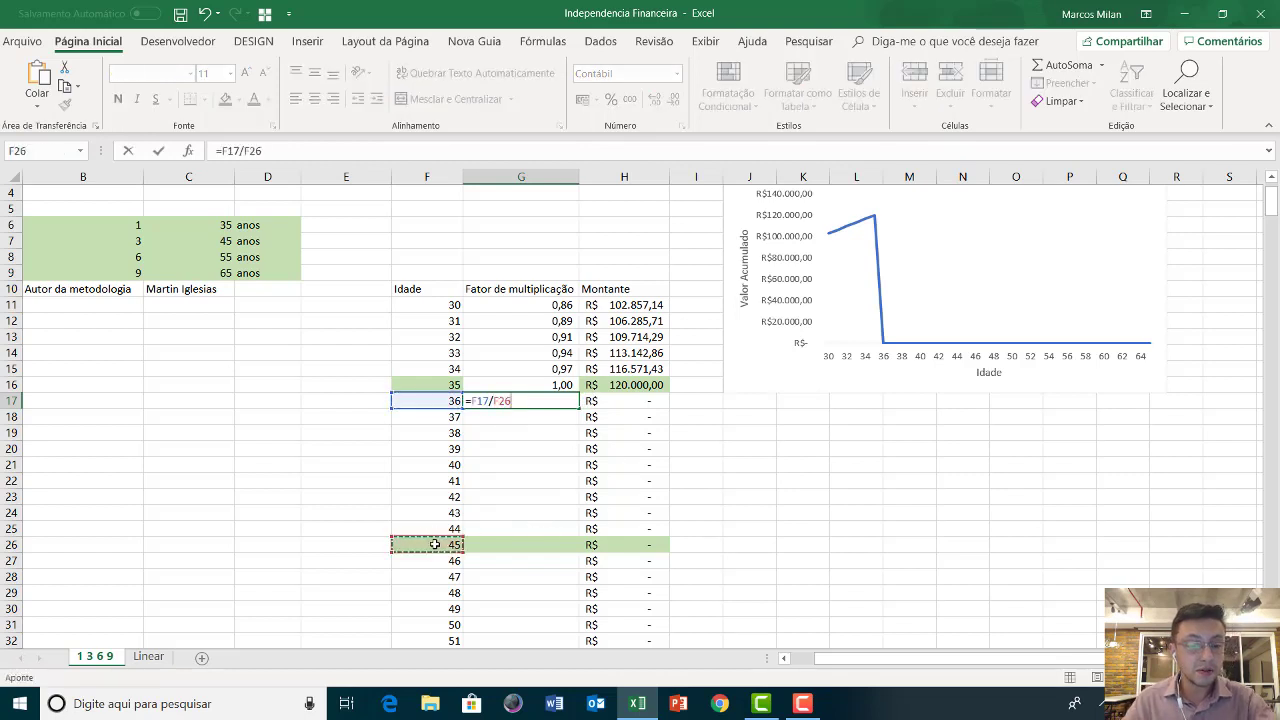
{"action": "key", "text": "F4"}
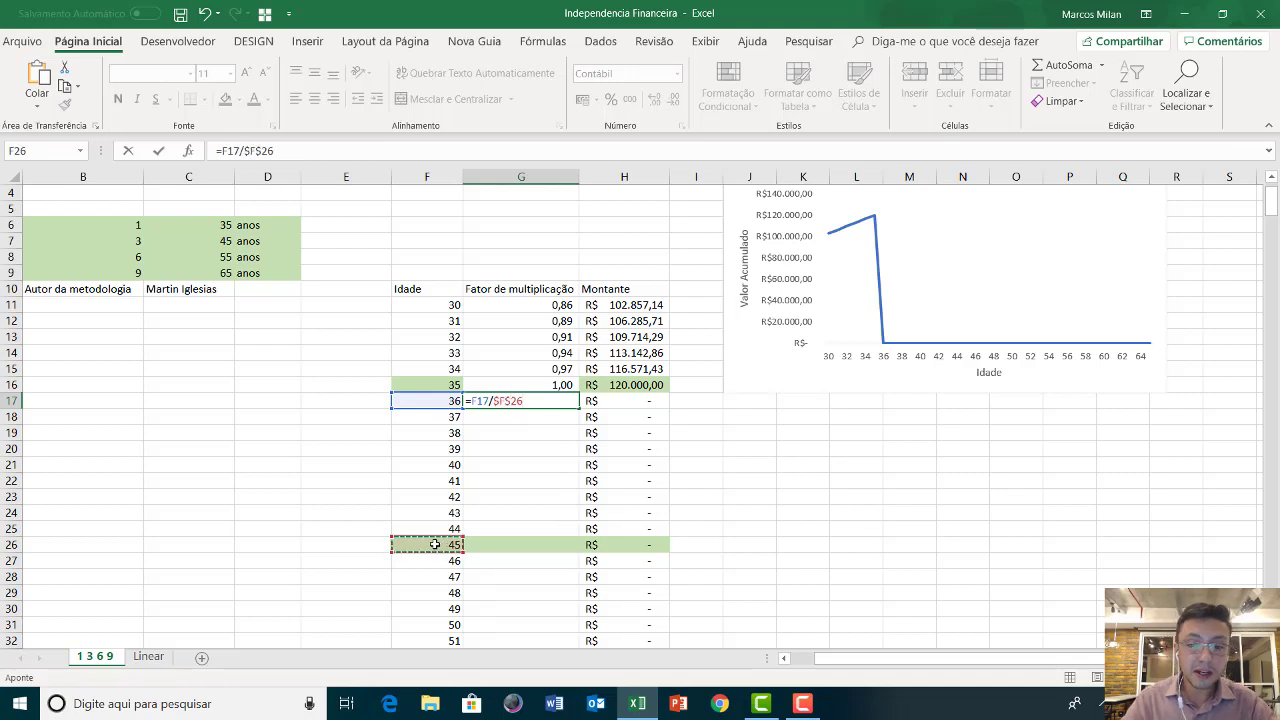
{"action": "type", "text": "*"}
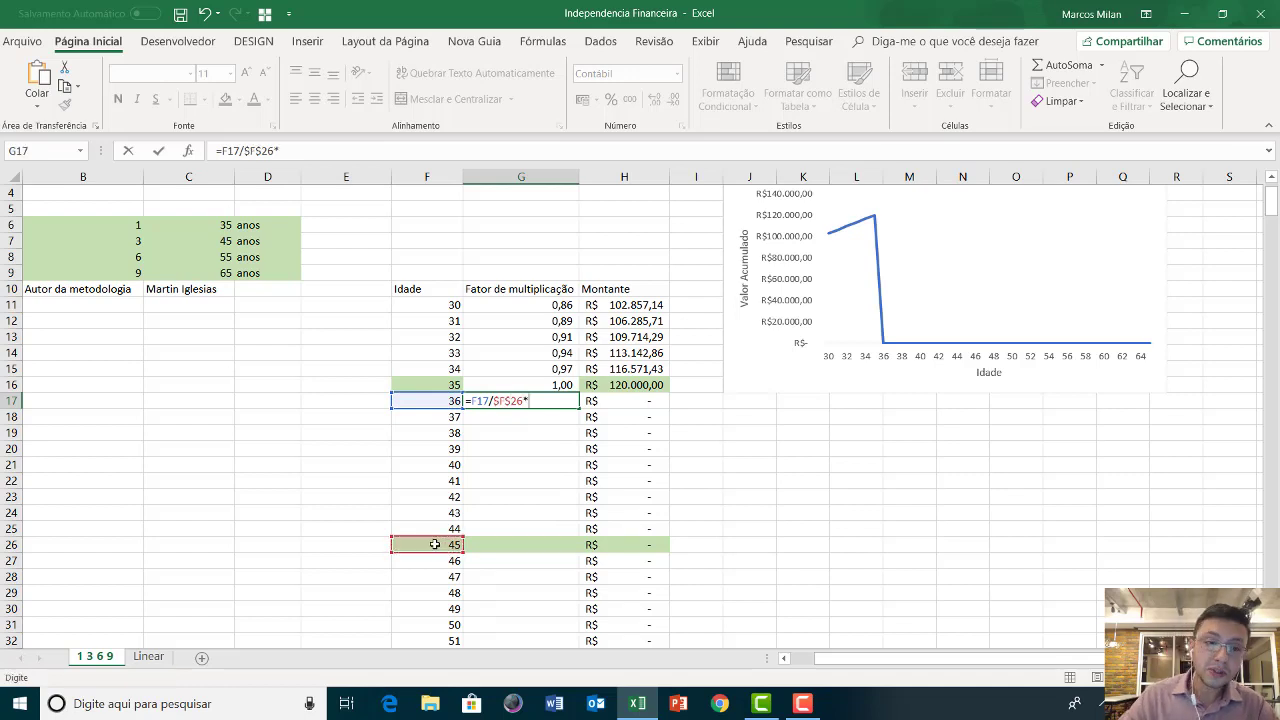
{"action": "left_click", "coordinate": [124, 238]}
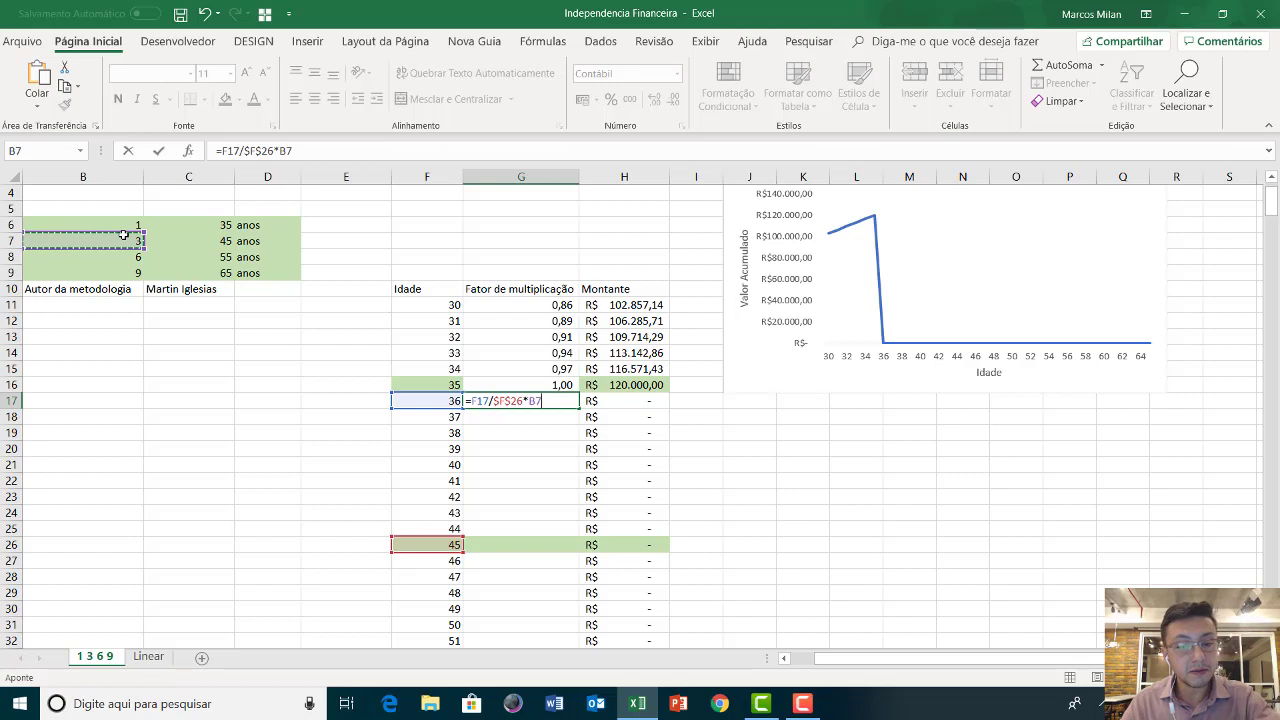
{"action": "key", "text": "Return"}
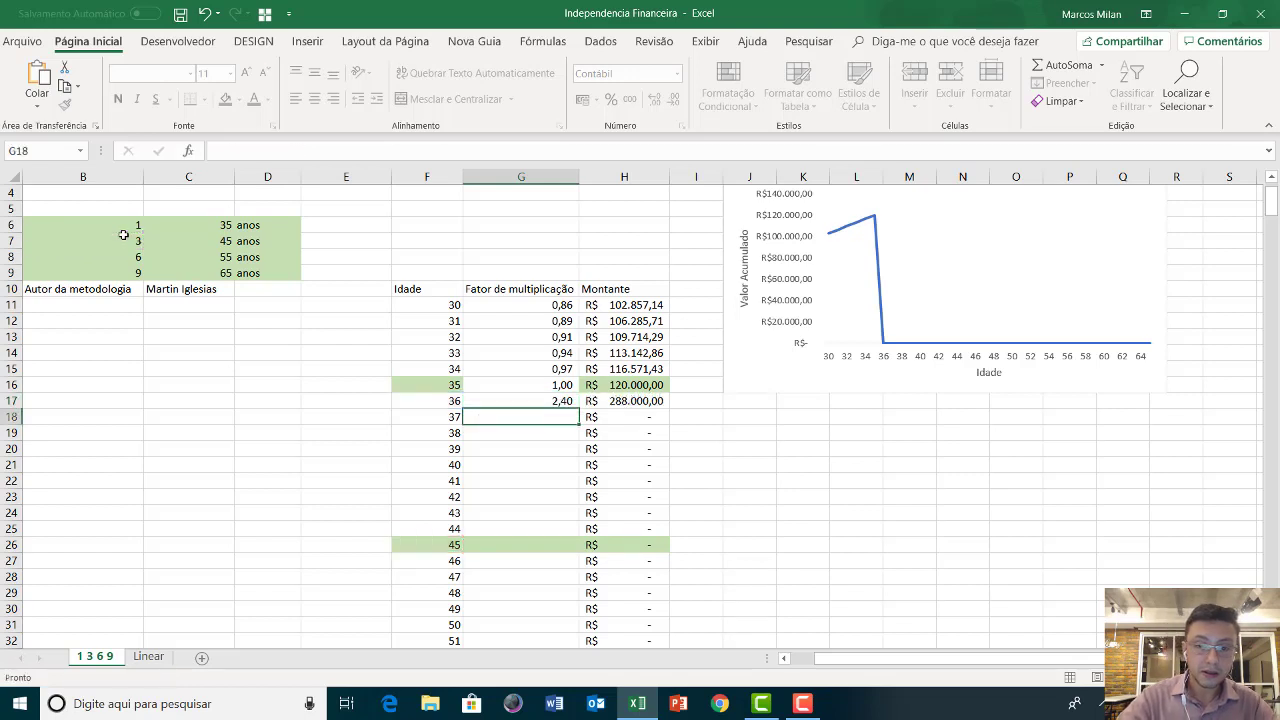
{"action": "key", "text": "Up"}
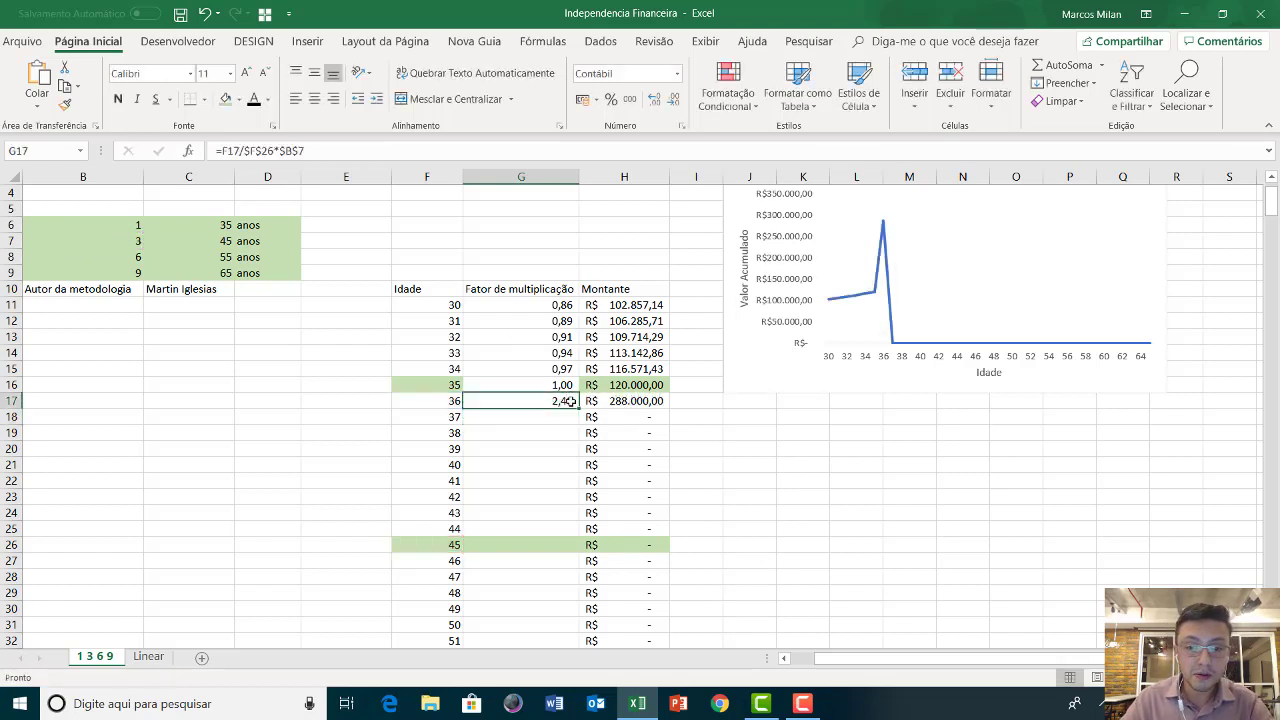
{"action": "left_click_drag", "start_coordinate": [577, 409], "coordinate": [574, 548]}
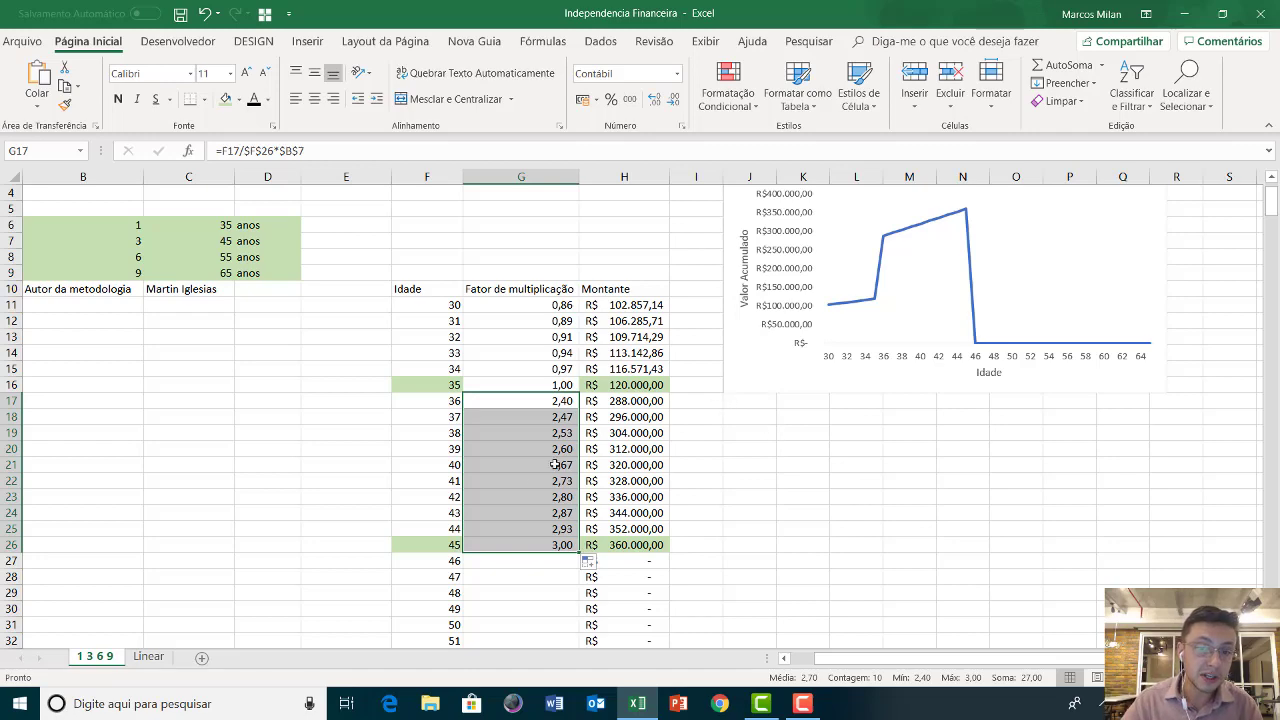
Enter the formula =F27/$F$36*$B$8 in G27 to calculate the age 46 multiplication factor relative to age 55
{"action": "scroll", "coordinate": [528, 482], "scroll_direction": "down", "scroll_amount": 3}
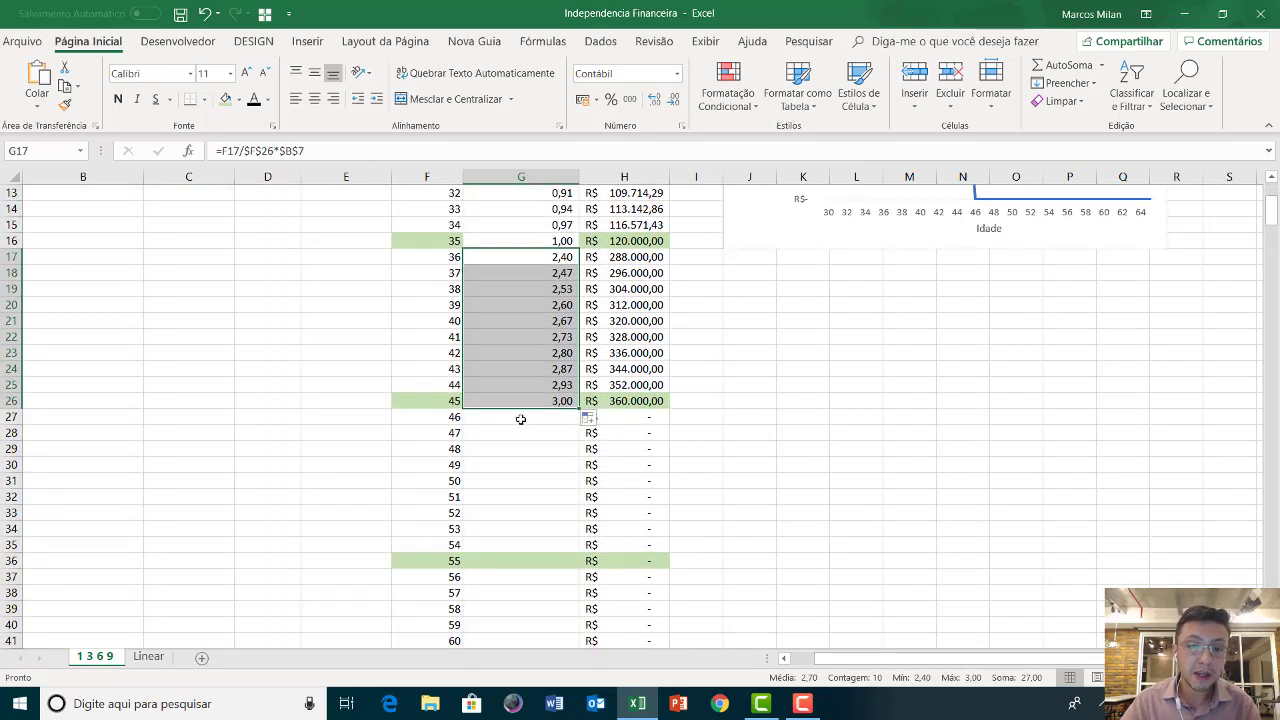
{"action": "left_click", "coordinate": [519, 417]}
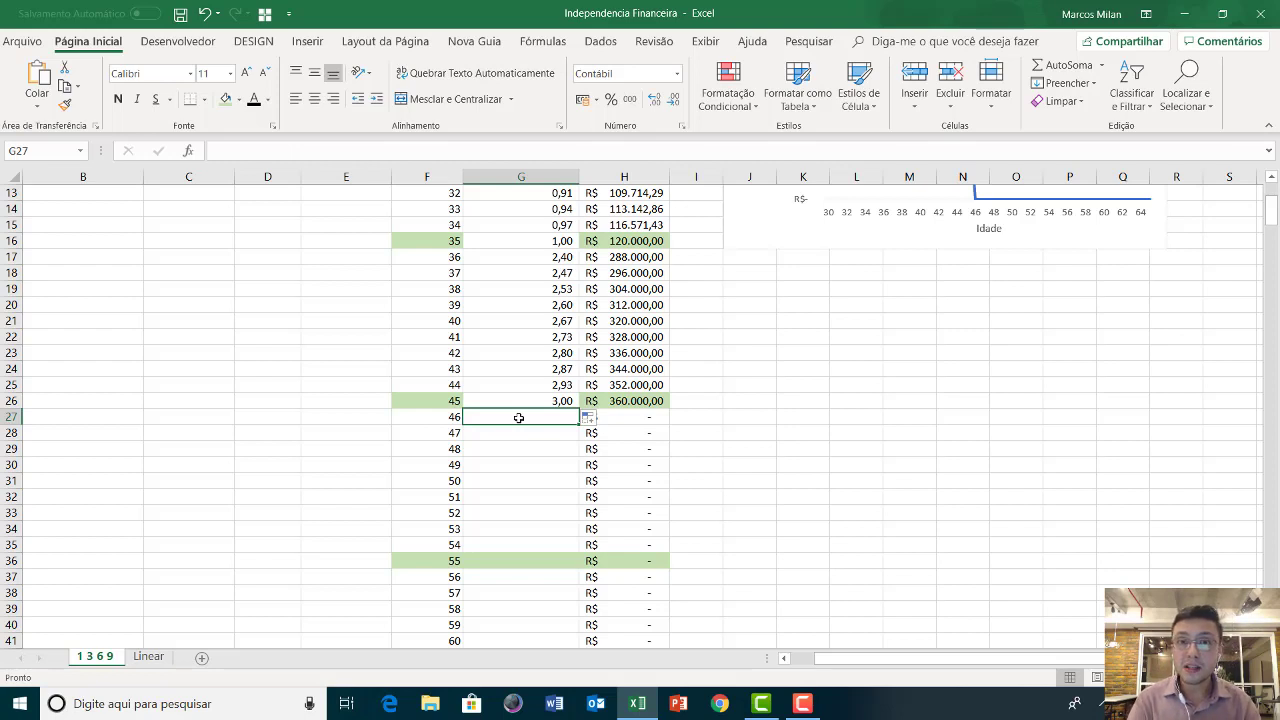
{"action": "type", "text": "="}
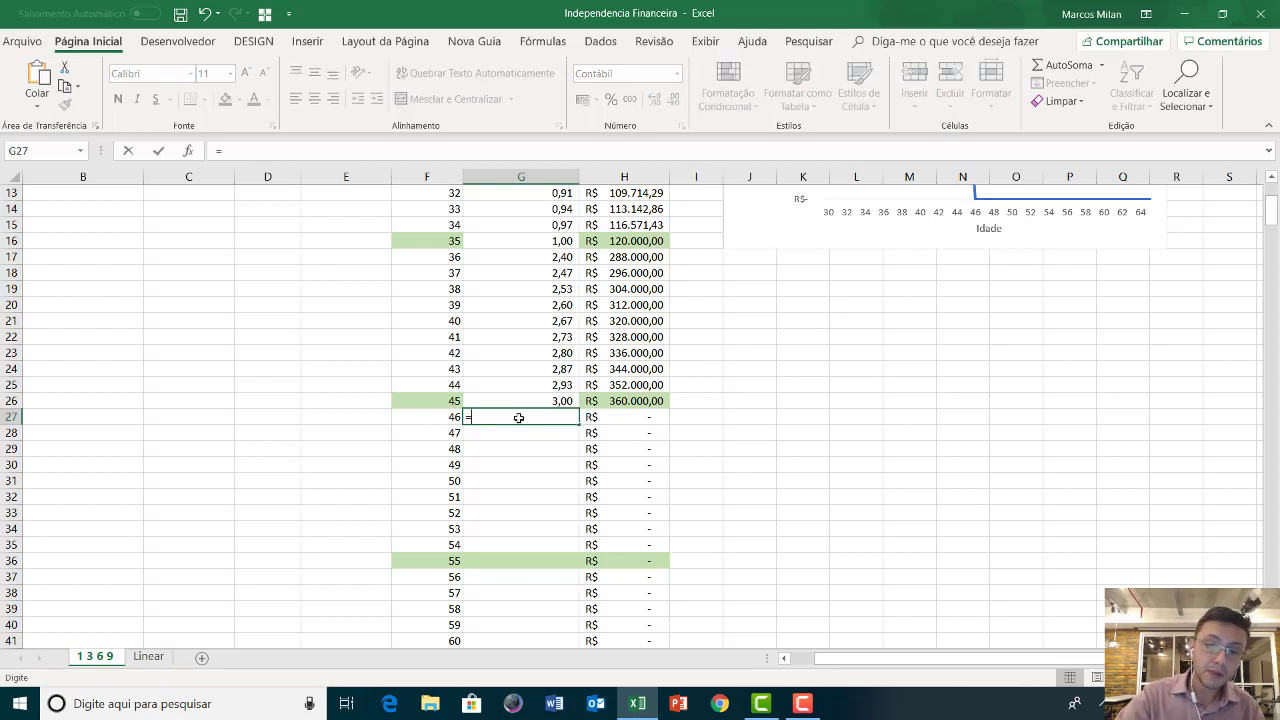
{"action": "key", "text": "Left"}
{"action": "type", "text": "/"}
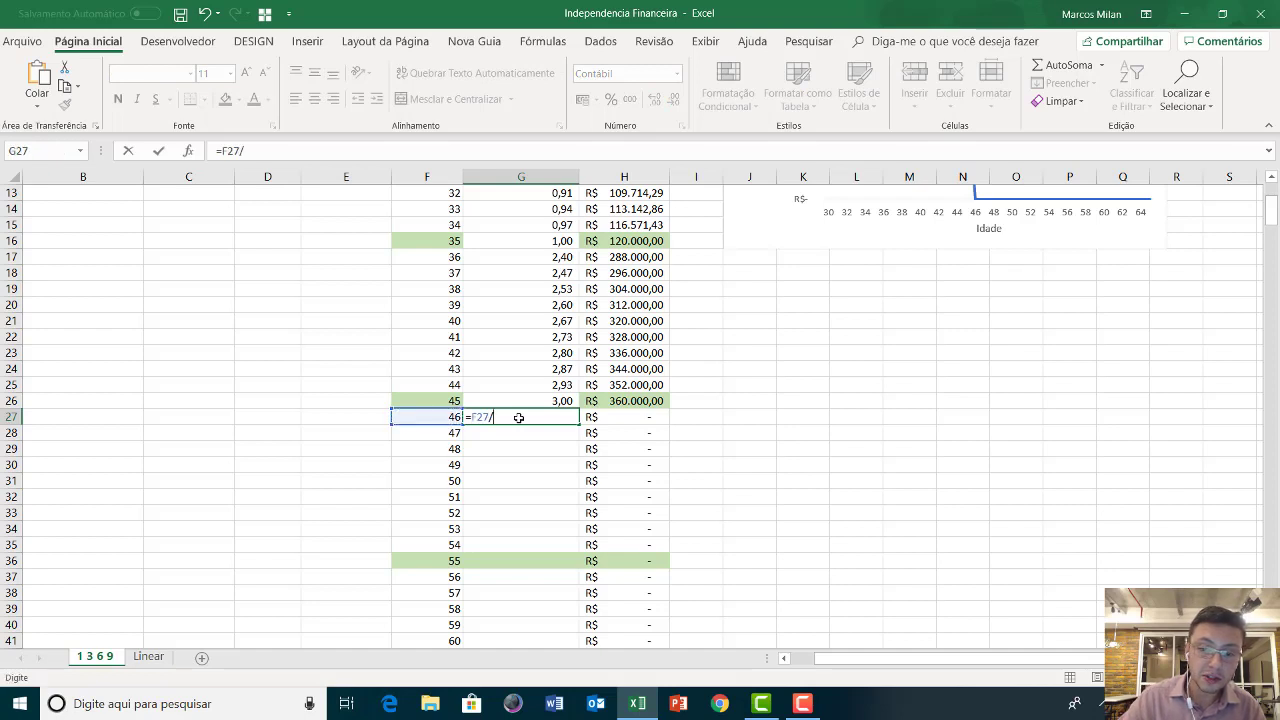
{"action": "left_click", "coordinate": [454, 559]}
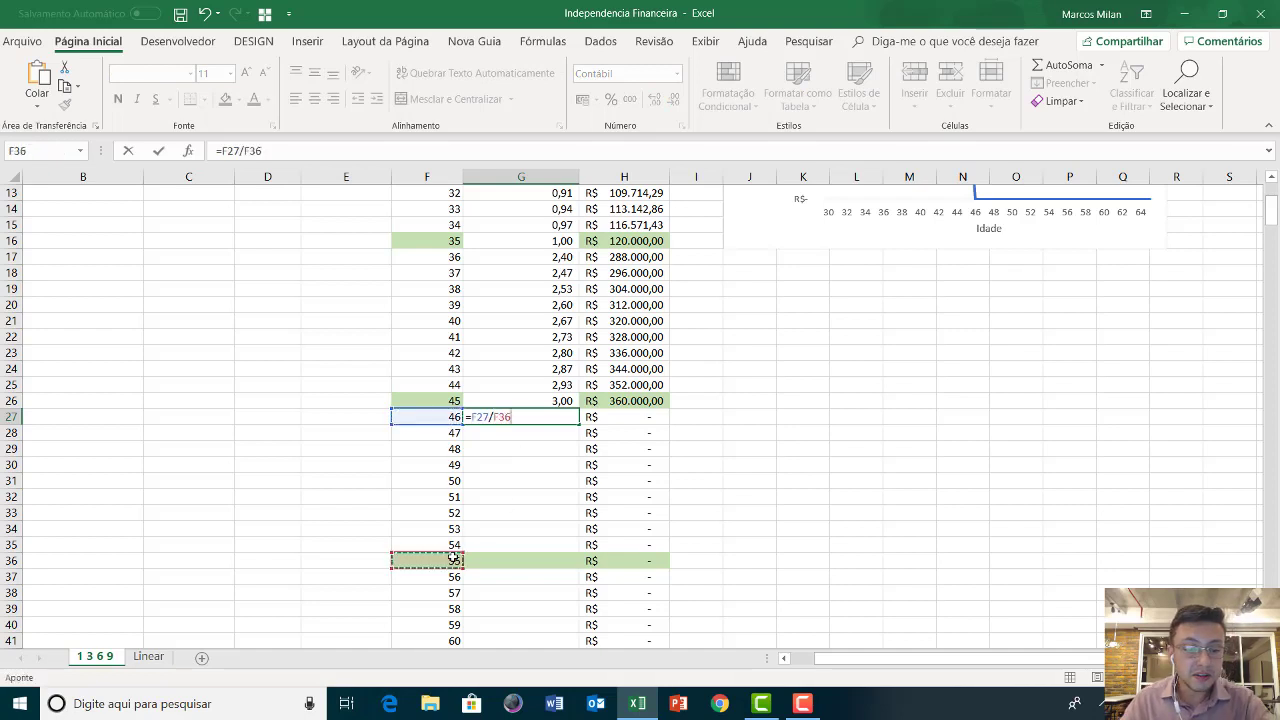
{"action": "key", "text": "F4"}
{"action": "type", "text": "*"}
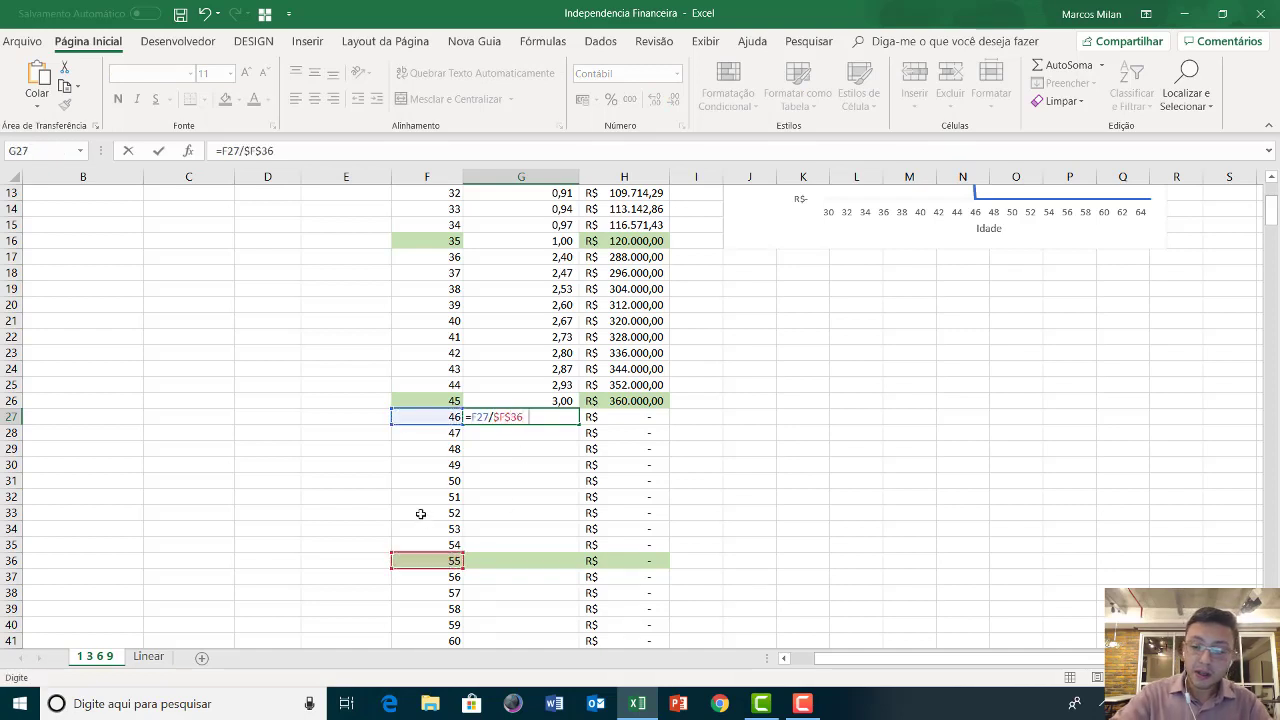
{"action": "scroll", "coordinate": [329, 478], "scroll_direction": "up", "scroll_amount": 4}
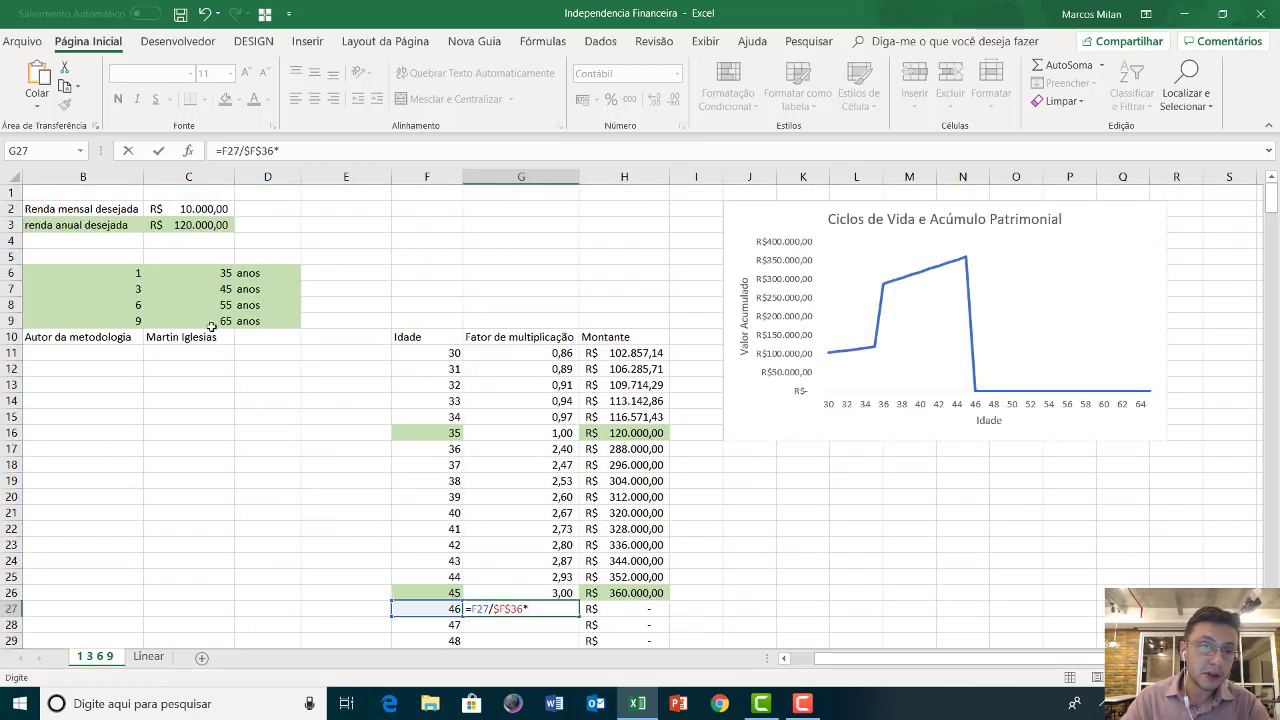
{"action": "left_click", "coordinate": [124, 306]}
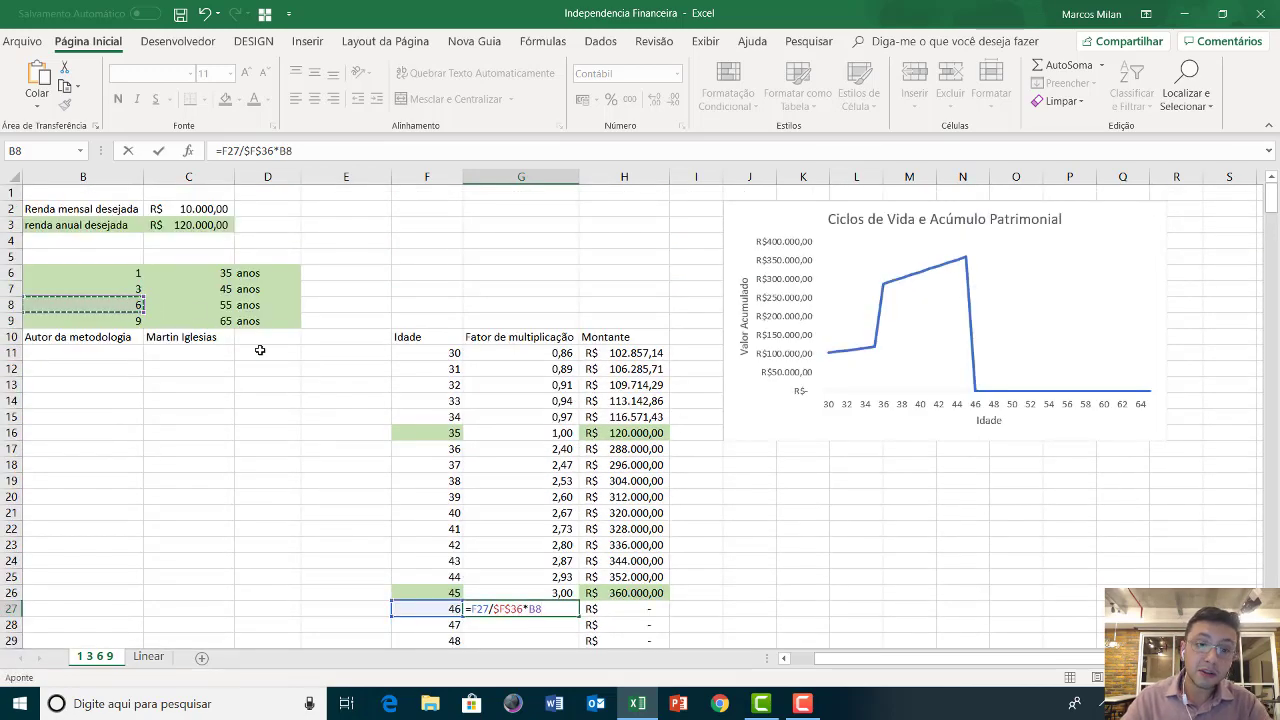
{"action": "key", "text": "F4"}
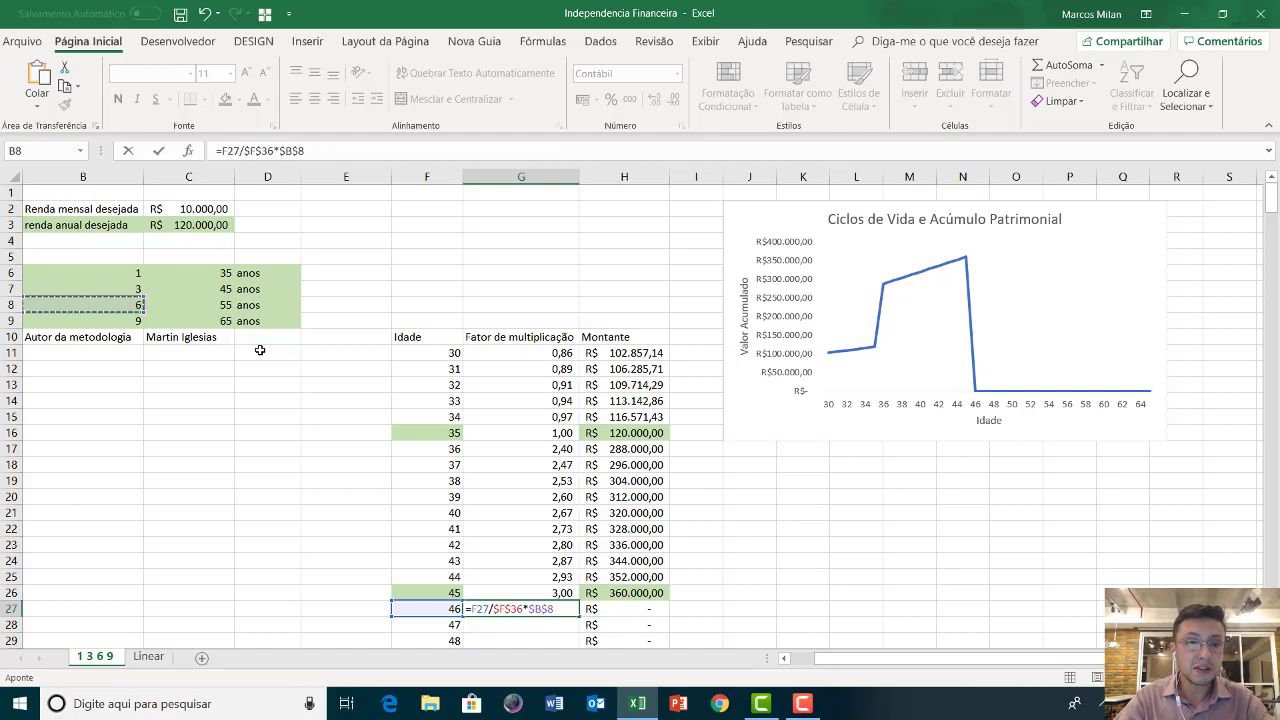
{"action": "key", "text": "Return"}
Copy the multiplication factor formula from G27 into the rows for ages 47 to 55, G28 through G36
{"action": "key", "text": "Up"}
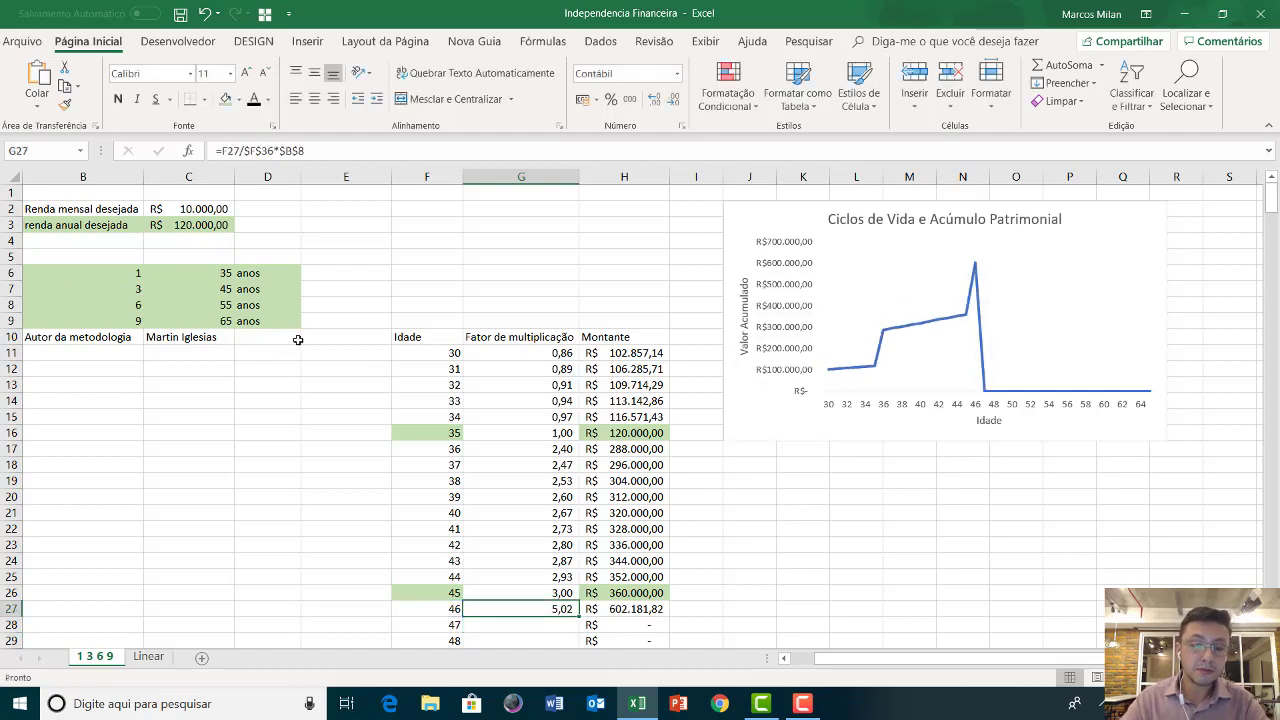
{"action": "scroll", "coordinate": [600, 480], "scroll_direction": "down", "scroll_amount": 1}
{"action": "scroll", "coordinate": [657, 534], "scroll_direction": "down", "scroll_amount": 3}
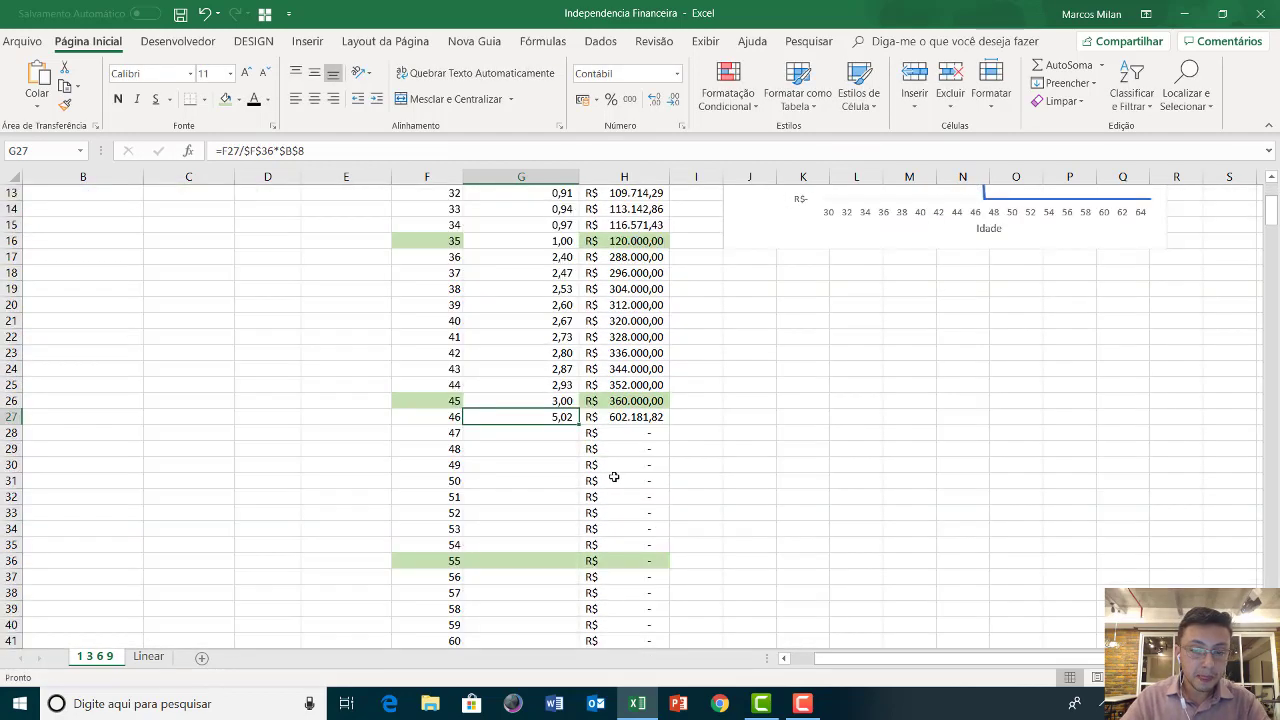
{"action": "key", "text": "ctrl+c"}
{"action": "left_click_drag", "start_coordinate": [546, 433], "coordinate": [537, 539]}
{"action": "key", "text": "ctrl+v"}
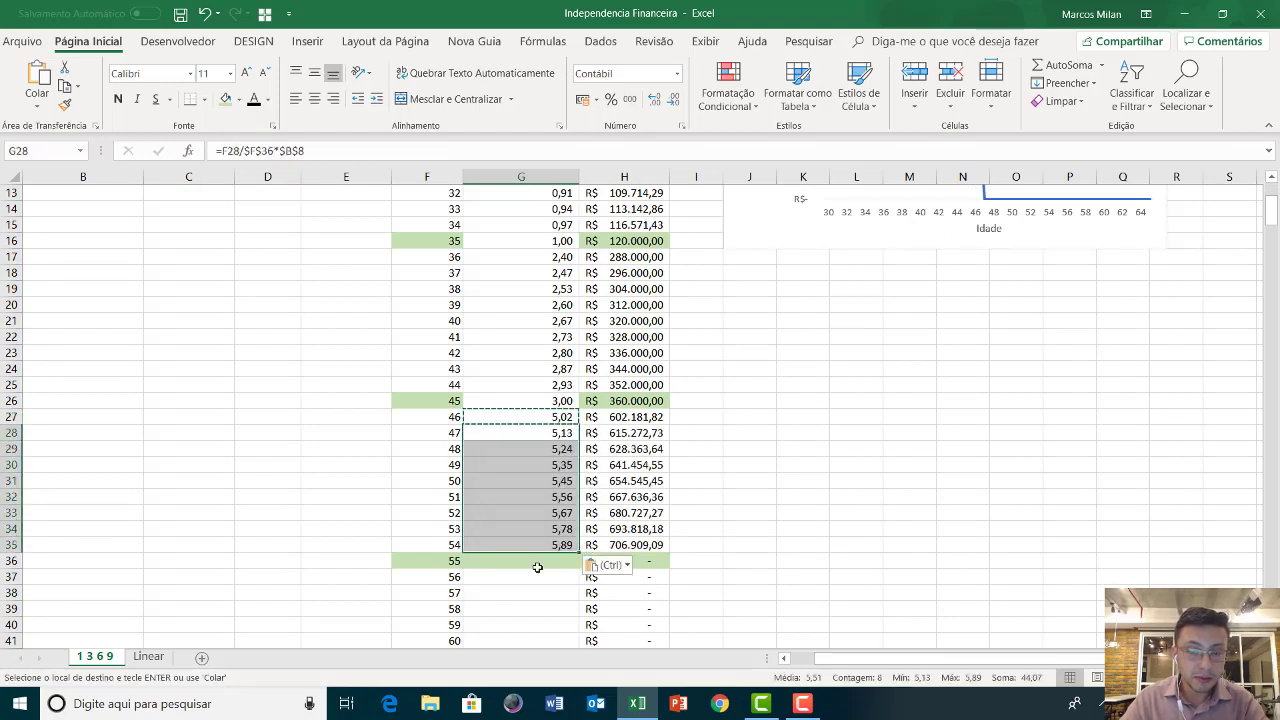
{"action": "left_click", "coordinate": [534, 560]}
{"action": "key", "text": "ctrl+v"}
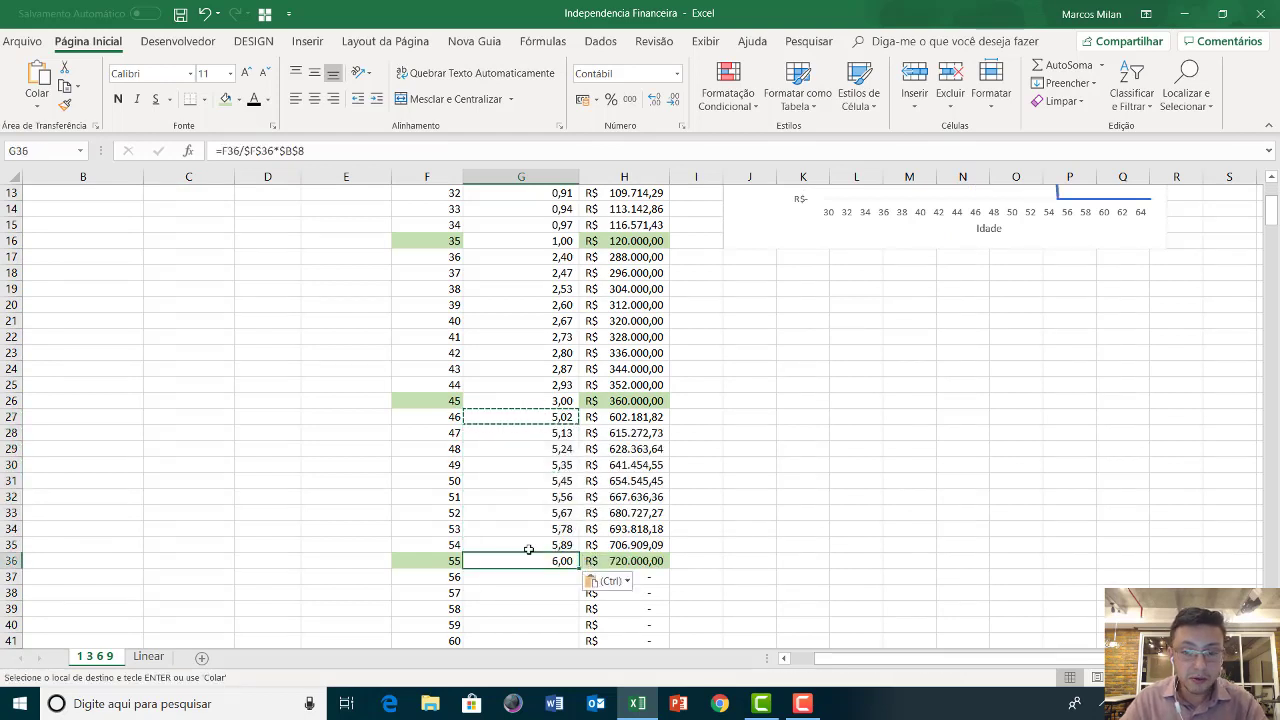
Enter the formula =F37/$F$46*$B$9 in G37 to calculate the age 56 multiplication factor relative to age 65
{"action": "scroll", "coordinate": [511, 548], "scroll_direction": "down", "scroll_amount": 2}
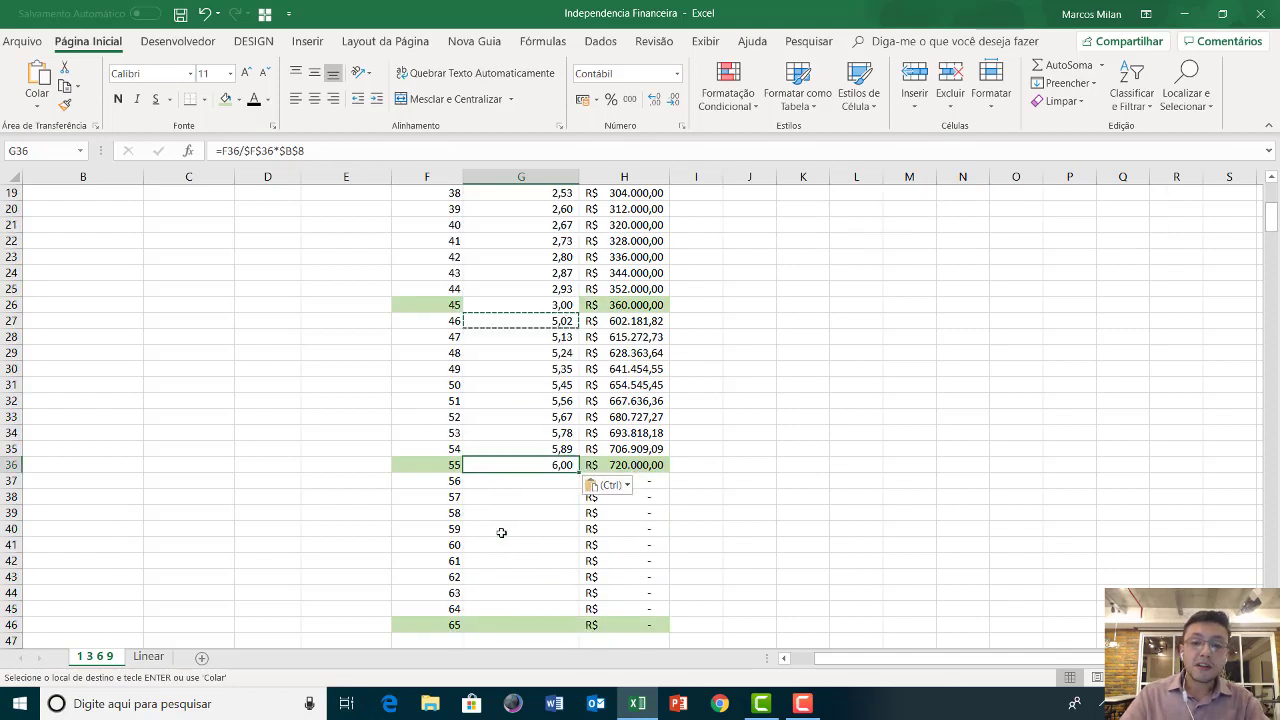
{"action": "left_click", "coordinate": [522, 486]}
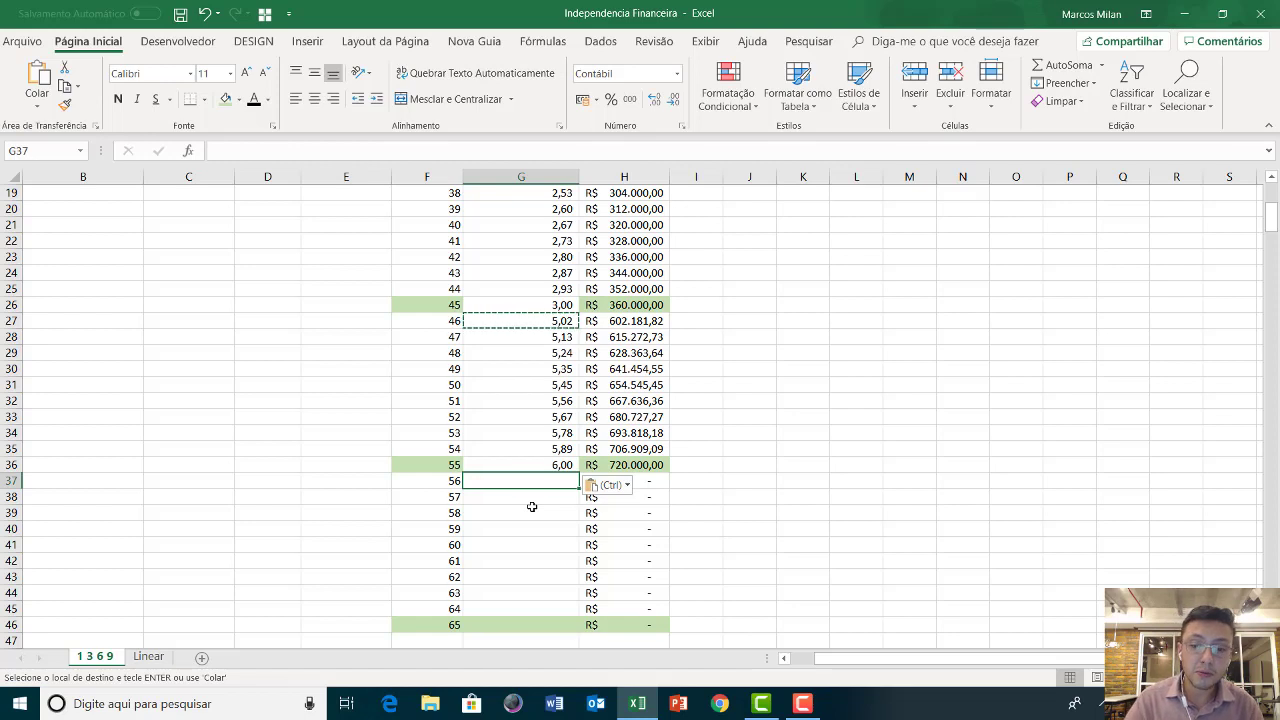
{"action": "type", "text": "="}
{"action": "key", "text": "Left"}
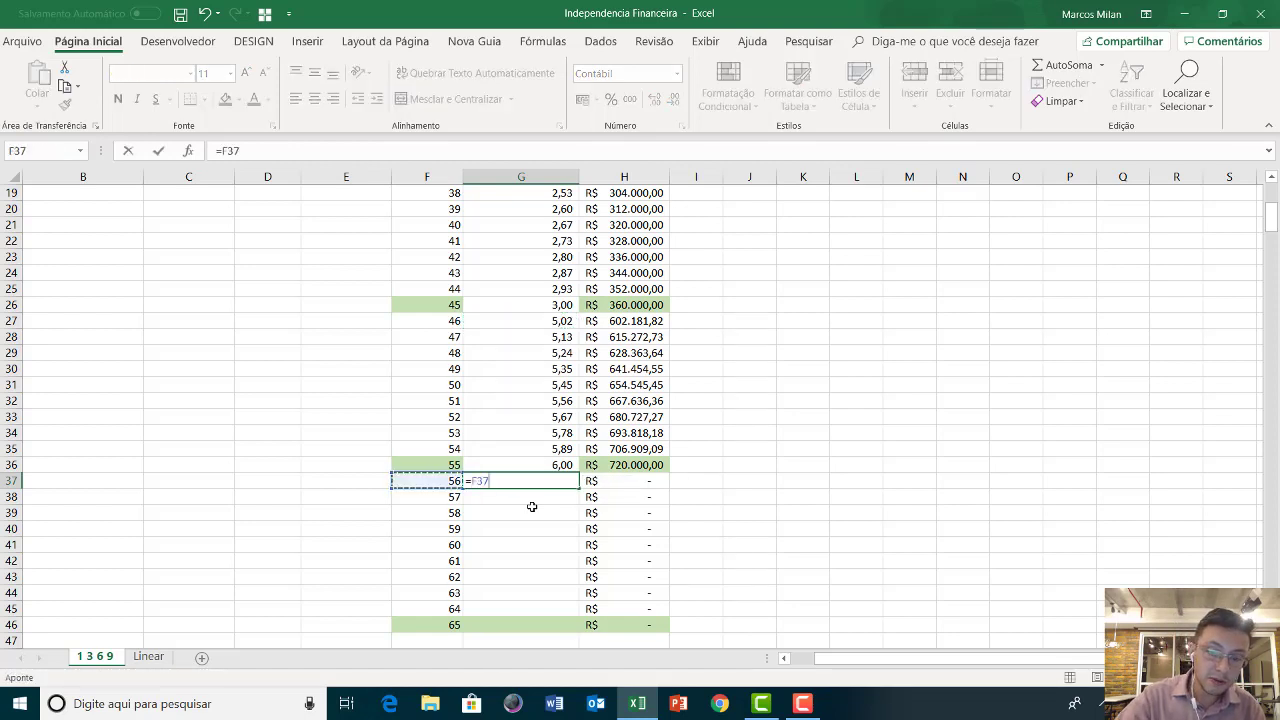
{"action": "type", "text": "/"}
{"action": "left_click", "coordinate": [448, 623]}
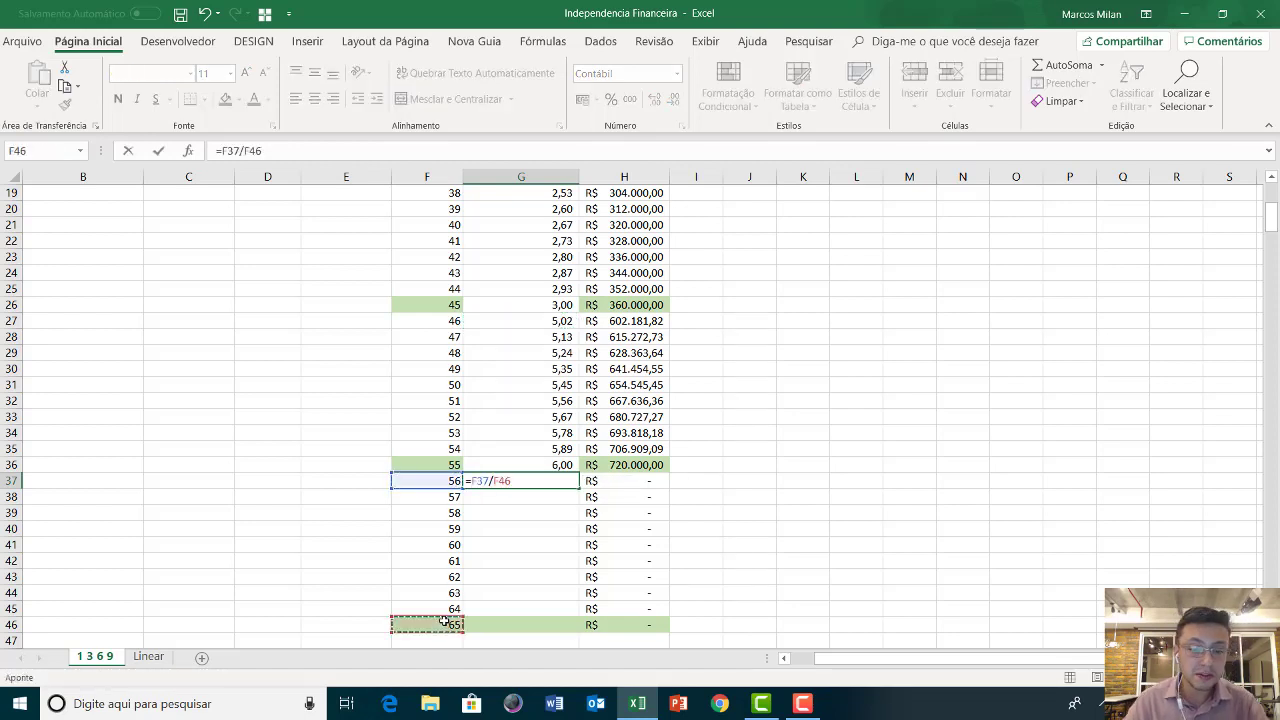
{"action": "key", "text": "F4"}
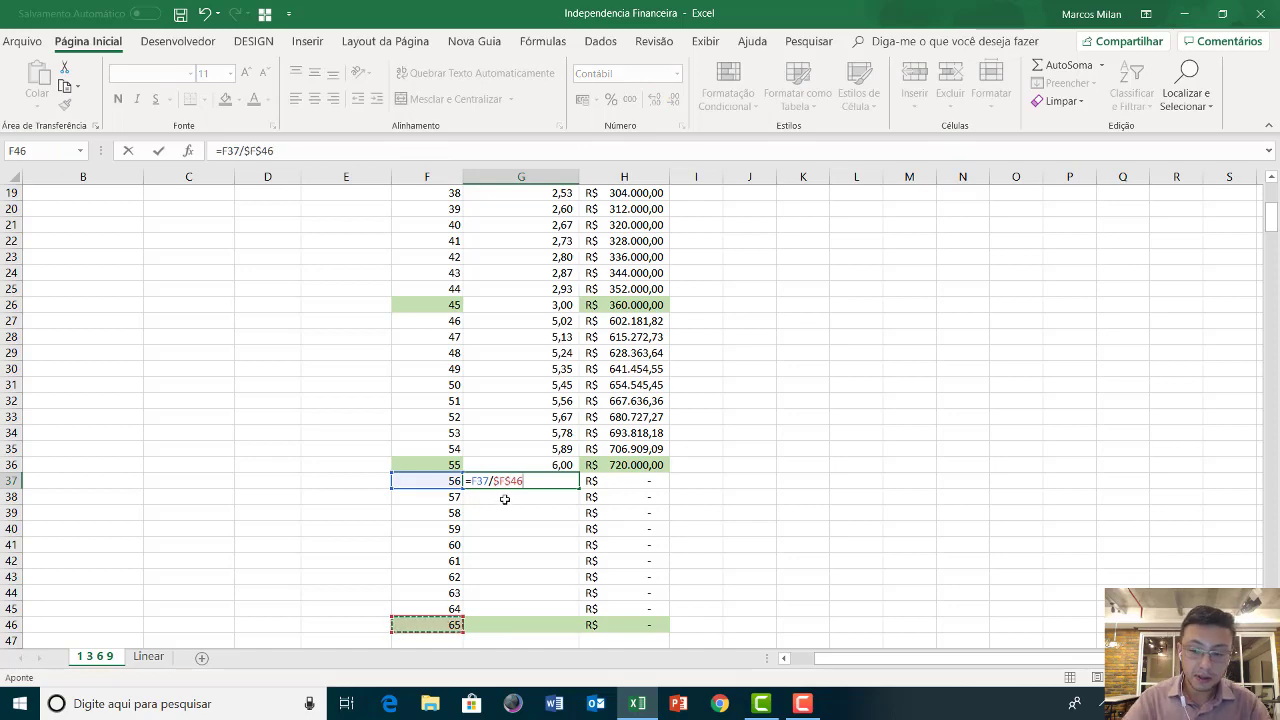
{"action": "type", "text": "*"}
{"action": "scroll", "coordinate": [340, 420], "scroll_direction": "up", "scroll_amount": 6}
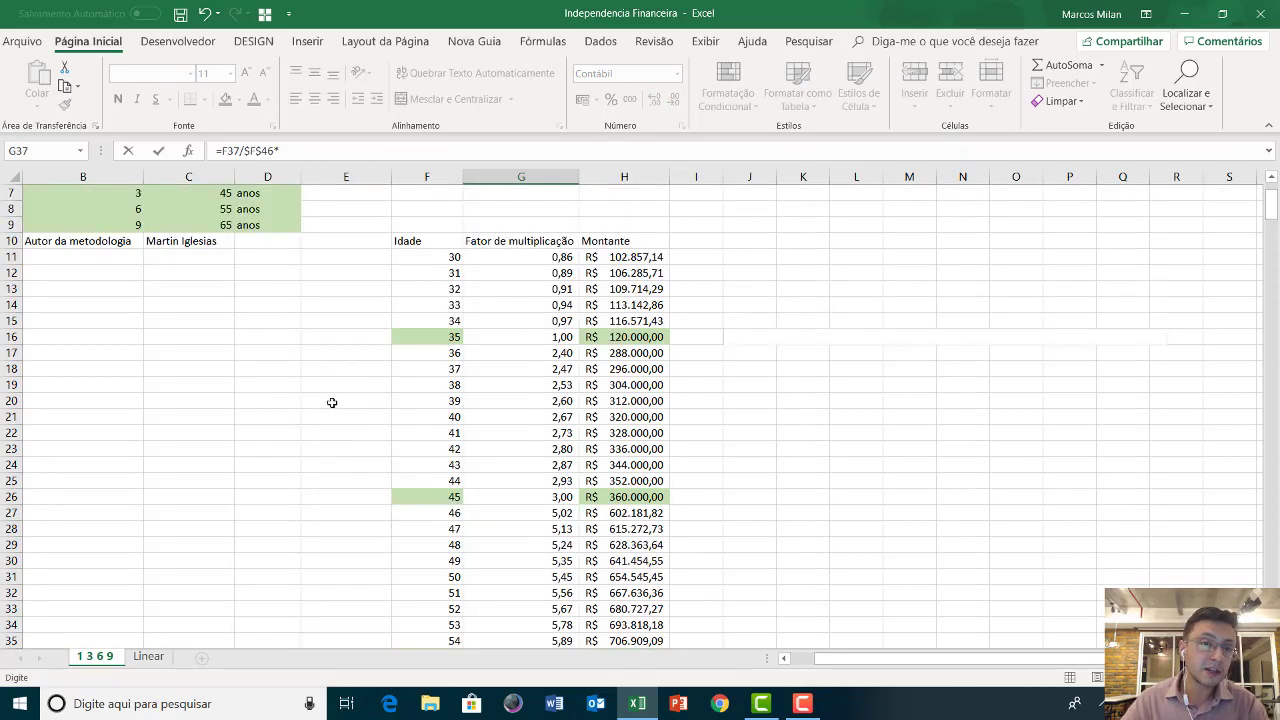
{"action": "left_click", "coordinate": [119, 321]}
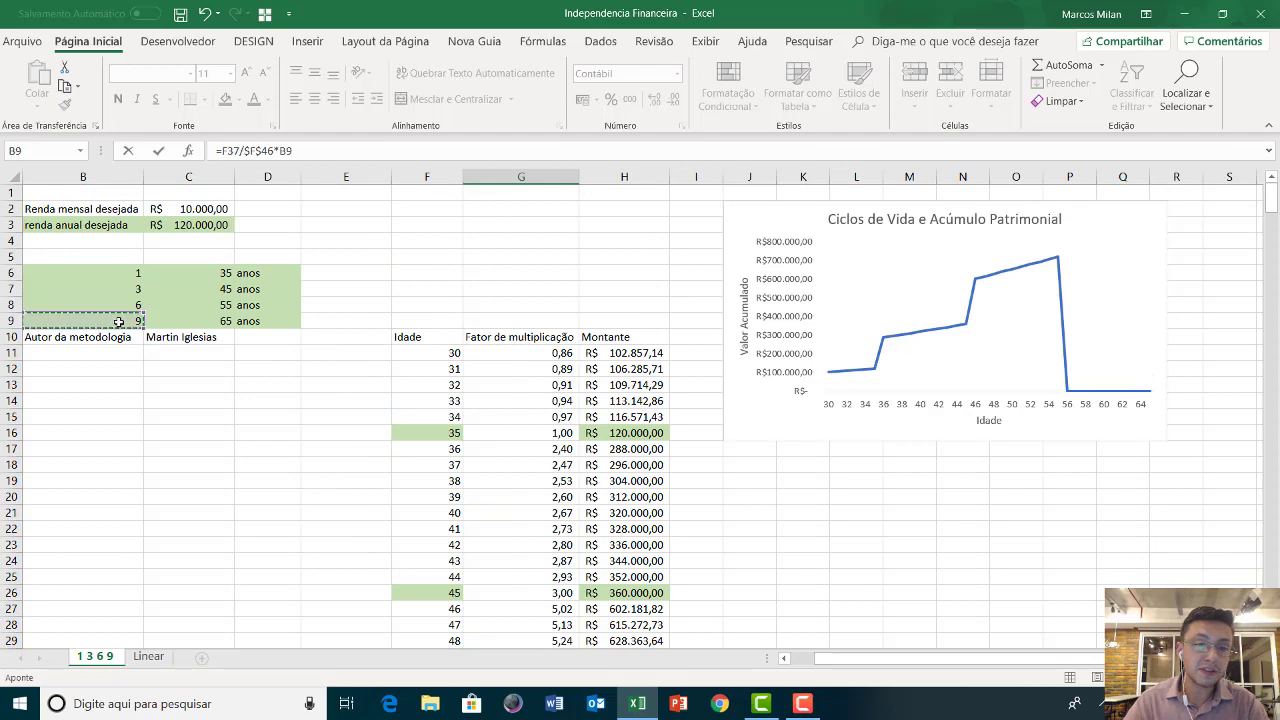
{"action": "key", "text": "F4"}
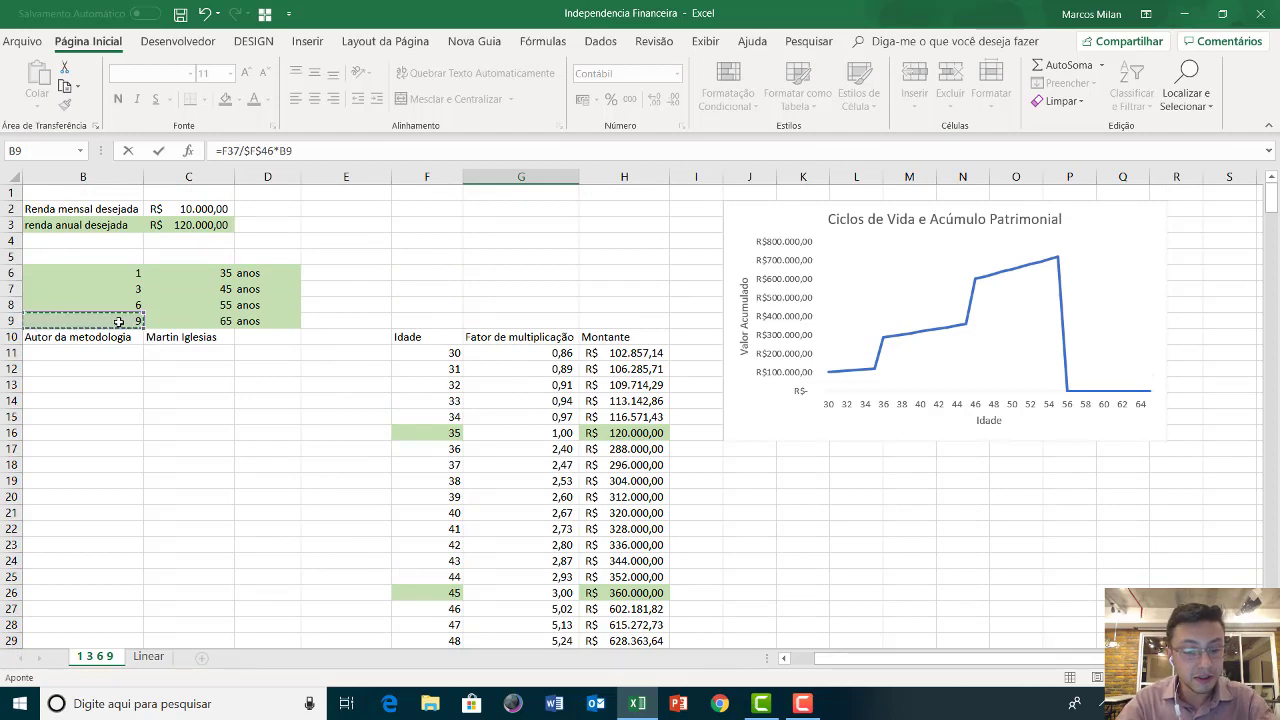
{"action": "scroll", "coordinate": [119, 321], "scroll_direction": "down", "scroll_amount": 7}
{"action": "key", "text": "Return"}
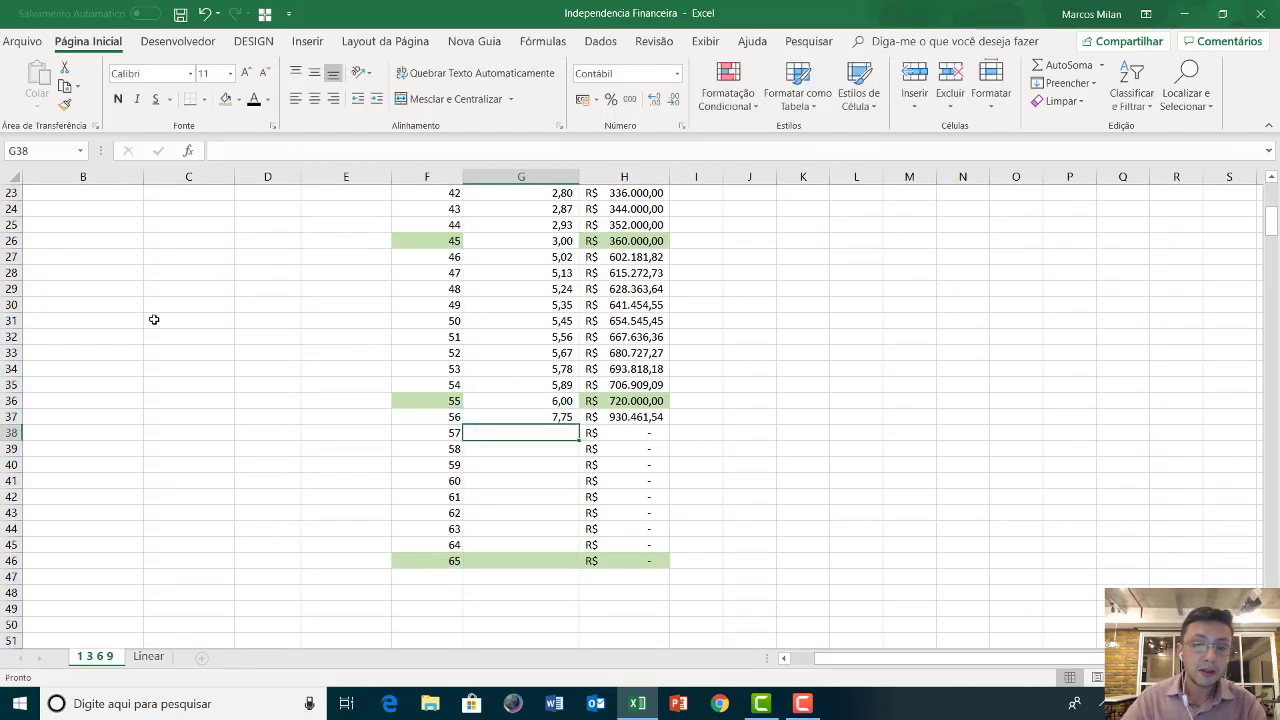
{"action": "left_click", "coordinate": [557, 419]}
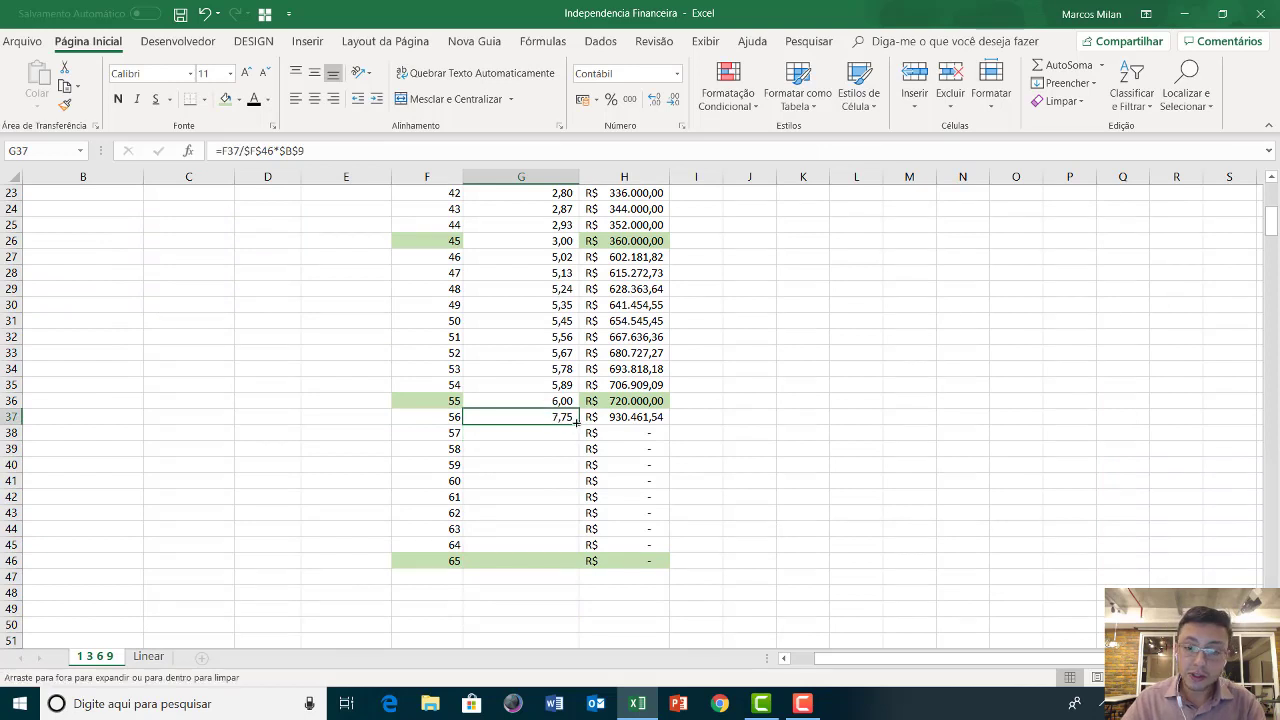
Fill the multiplication factor formula from G37 down to the age 65 row, G46, and check the copied formula there
{"action": "double_click", "coordinate": [578, 424]}
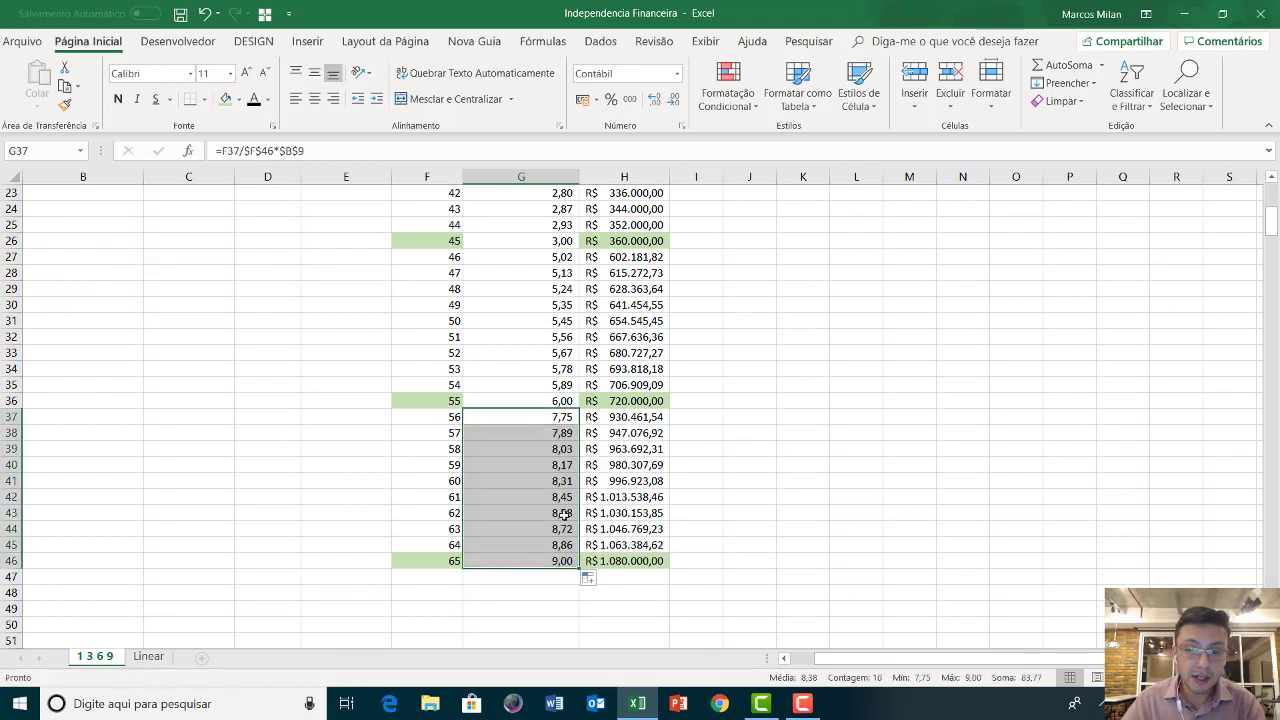
{"action": "left_click", "coordinate": [497, 561]}
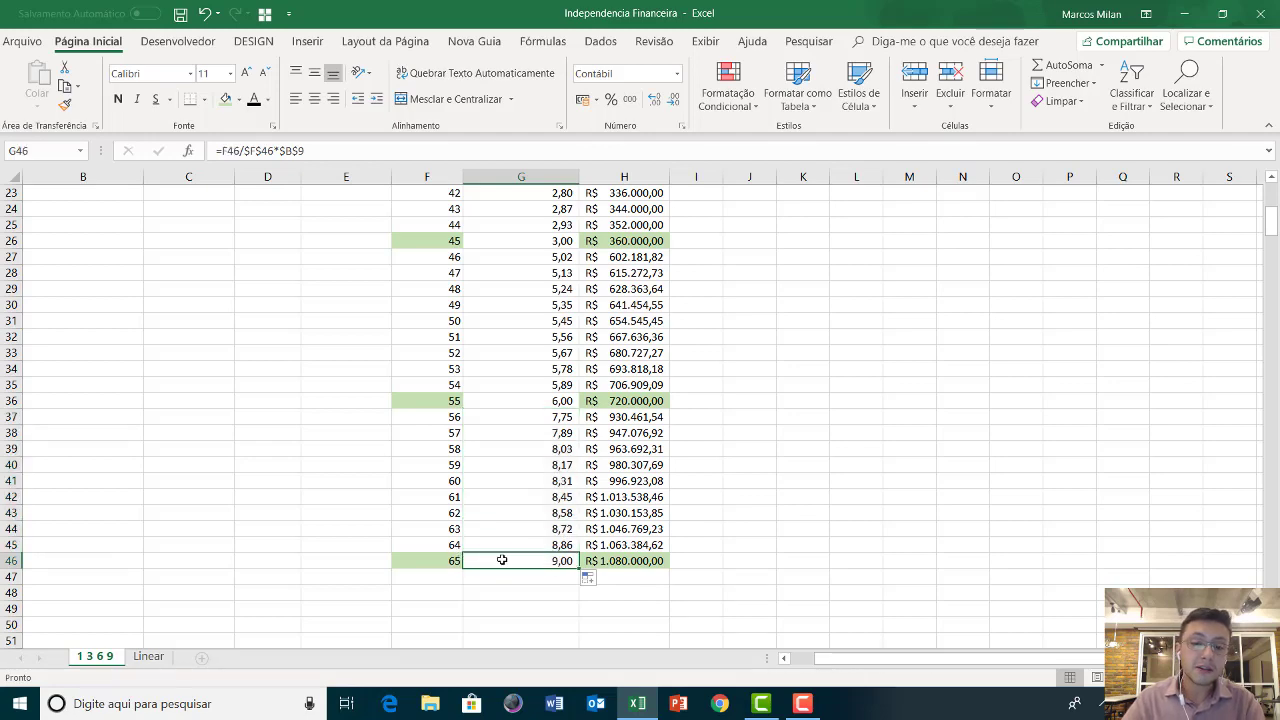
Examine the existing formulas in the first rows of the Montante column, starting at H11
{"action": "scroll", "coordinate": [636, 510], "scroll_direction": "up", "scroll_amount": 1}
{"action": "scroll", "coordinate": [636, 510], "scroll_direction": "up", "scroll_amount": 5}
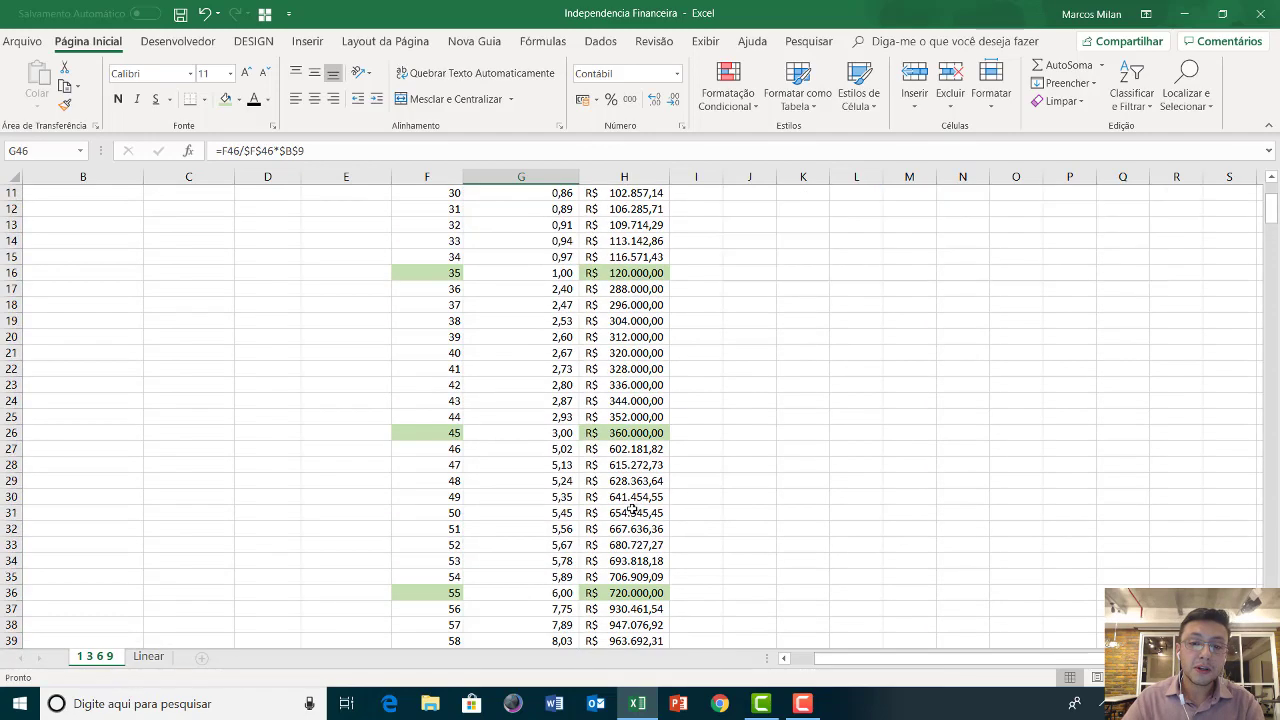
{"action": "left_click", "coordinate": [614, 172]}
{"action": "left_click", "coordinate": [625, 290]}
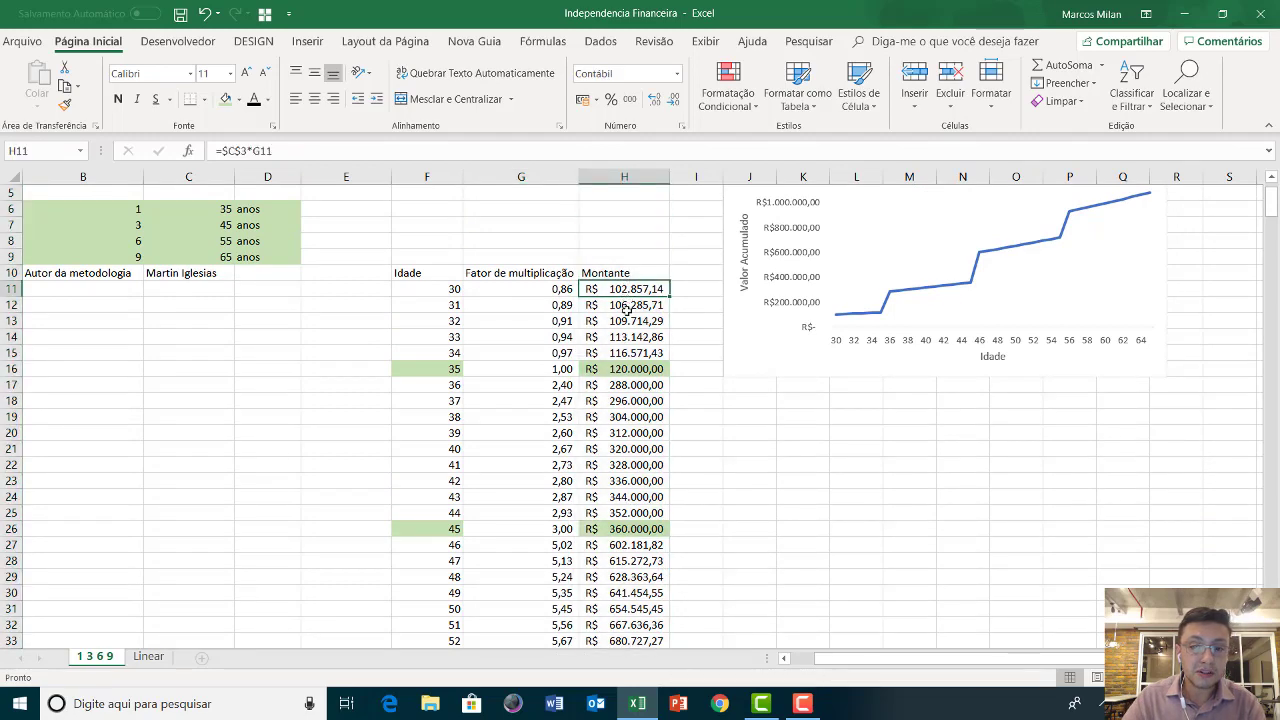
{"action": "left_click", "coordinate": [625, 305]}
{"action": "left_click", "coordinate": [628, 321]}
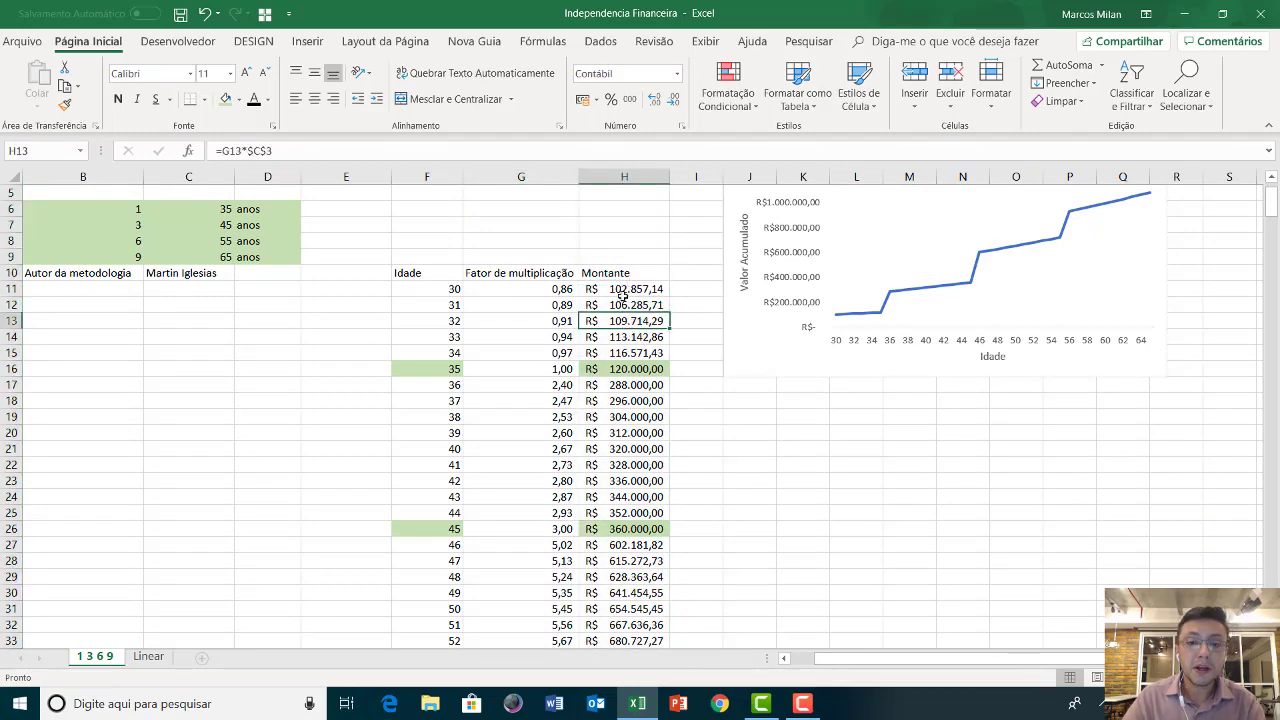
{"action": "left_click", "coordinate": [617, 290]}
{"action": "left_click", "coordinate": [614, 355]}
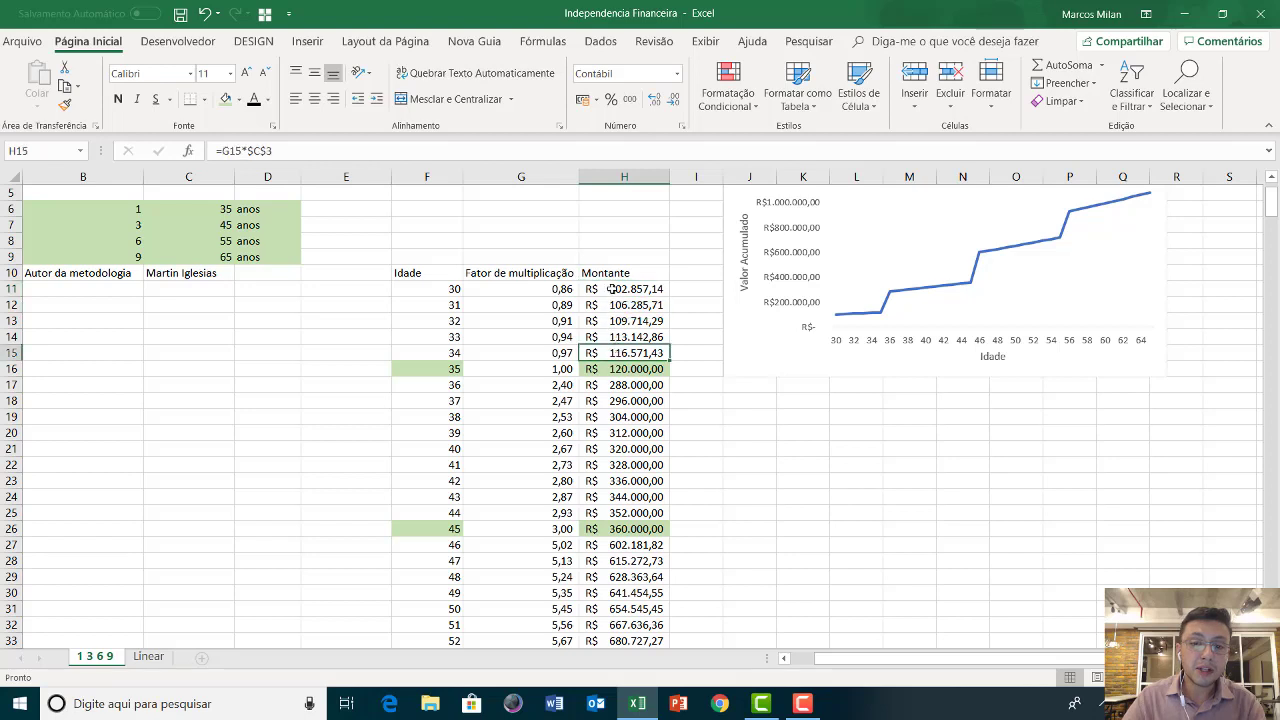
{"action": "left_click", "coordinate": [610, 289]}
{"action": "key", "text": "ctrl+c"}
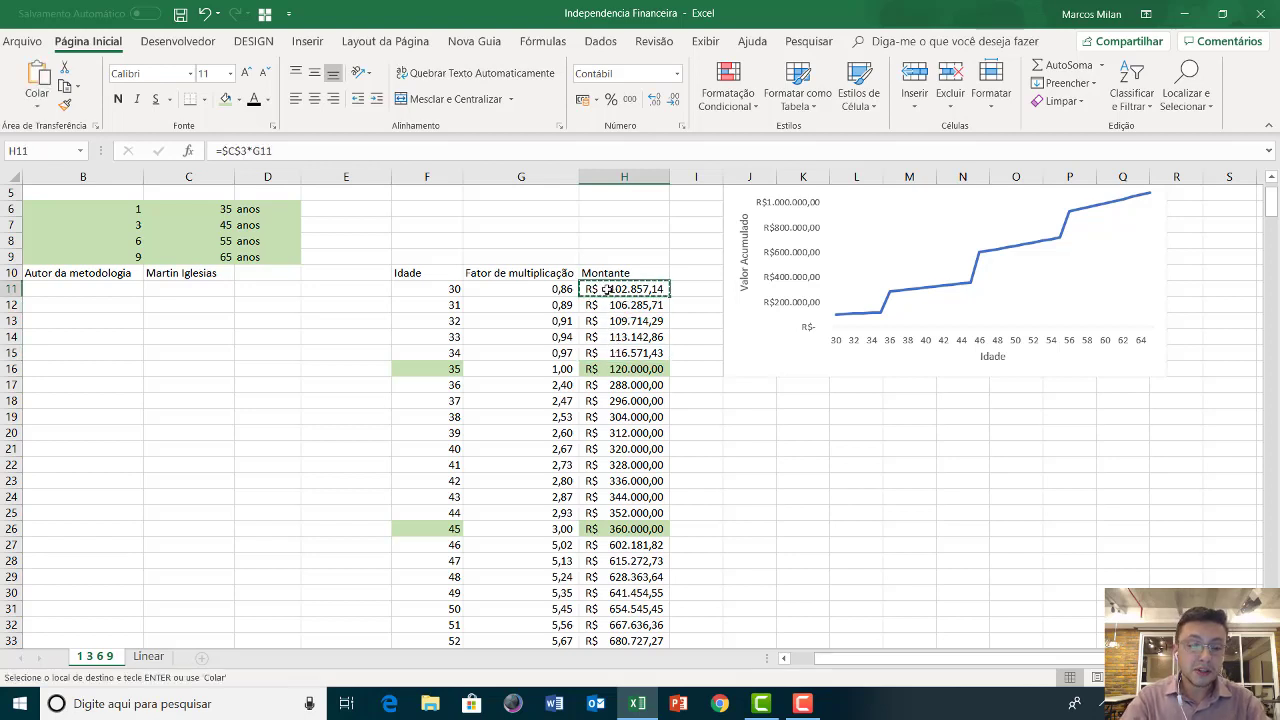
{"action": "key", "text": "Escape"}
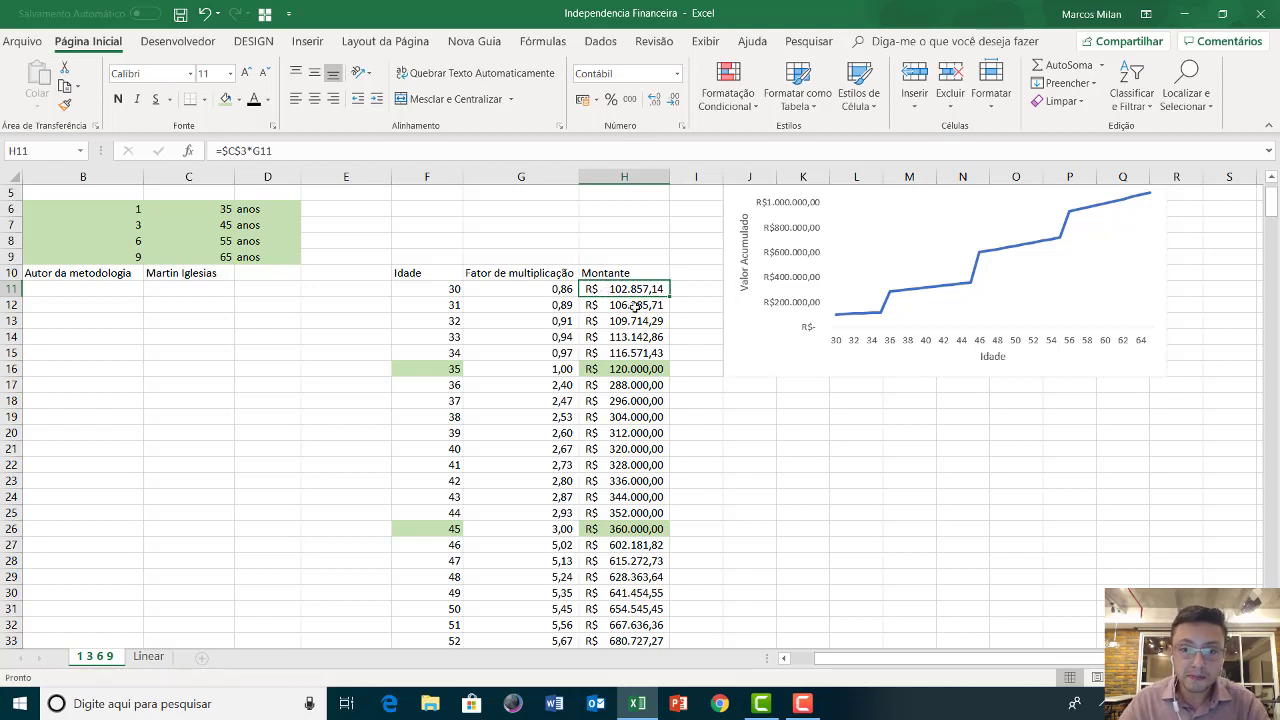
{"action": "left_click", "coordinate": [634, 306]}
{"action": "key", "text": "Down"}
{"action": "key", "text": "Down"}
{"action": "key", "text": "Down"}
{"action": "key", "text": "Down"}
{"action": "key", "text": "Down"}
{"action": "key", "text": "Down"}
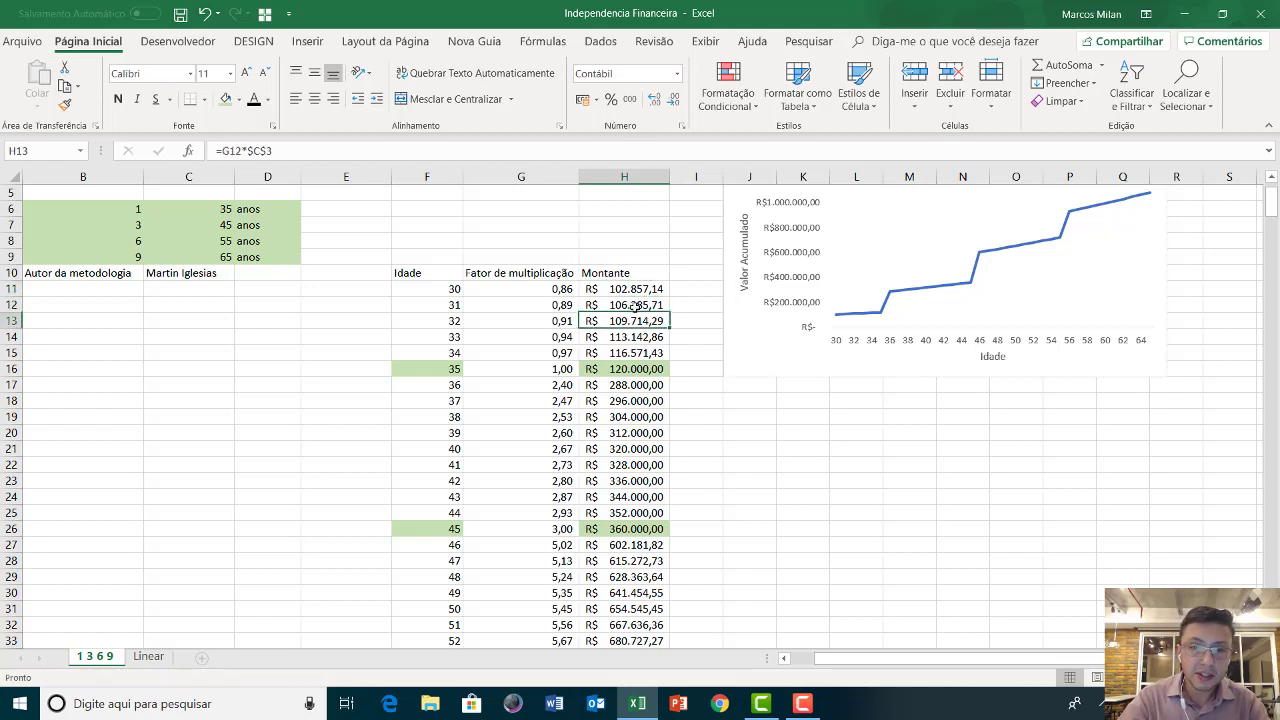
{"action": "key", "text": "Up"}
{"action": "key", "text": "Up"}
{"action": "key", "text": "Up"}
{"action": "key", "text": "Up"}
{"action": "key", "text": "Up"}
{"action": "key", "text": "Up"}
{"action": "key", "text": "Up"}
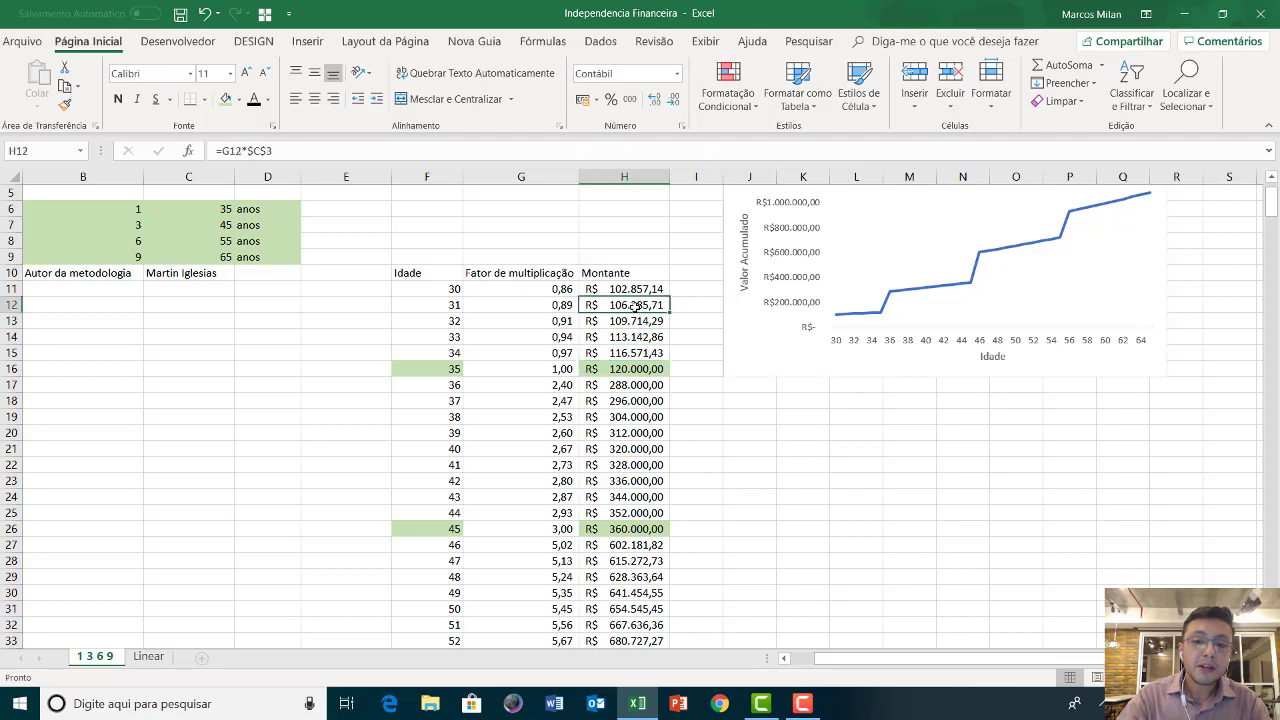
Enter =G11*$C$3 in H11 as the age 30 amount and fill it down the Montante column to H46
{"action": "type", "text": "="}
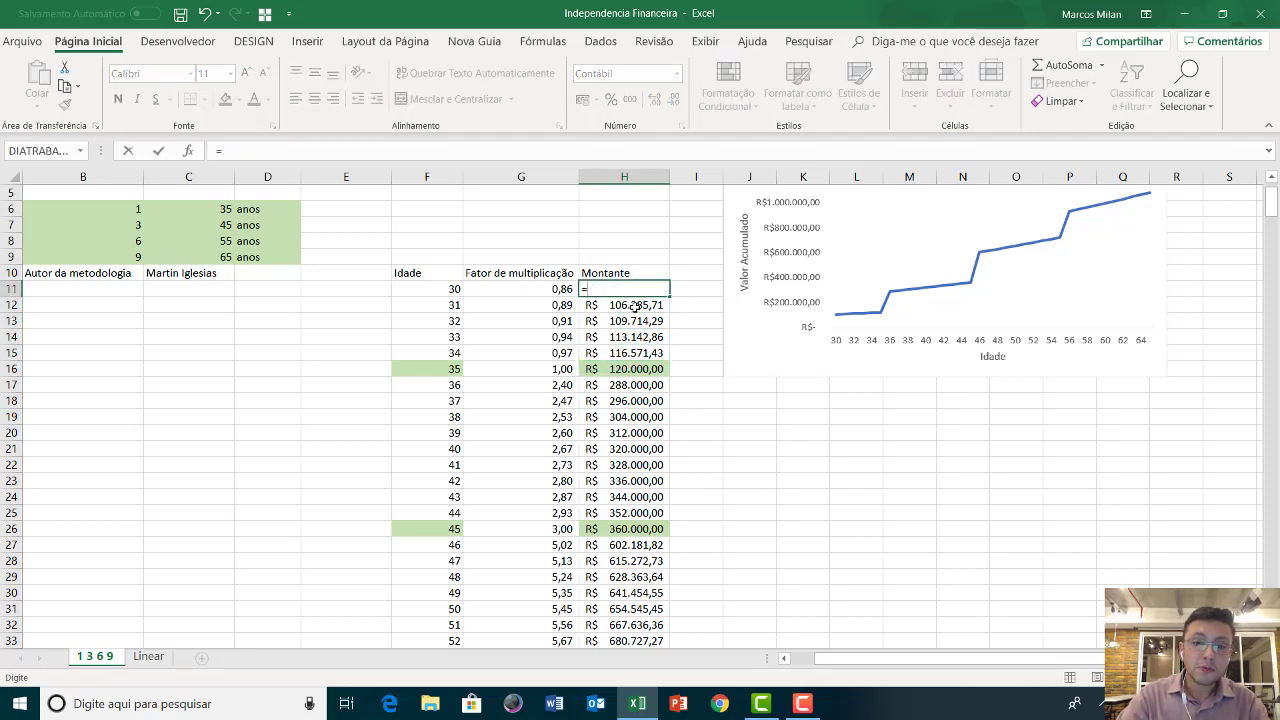
{"action": "key", "text": "Left"}
{"action": "type", "text": "*"}
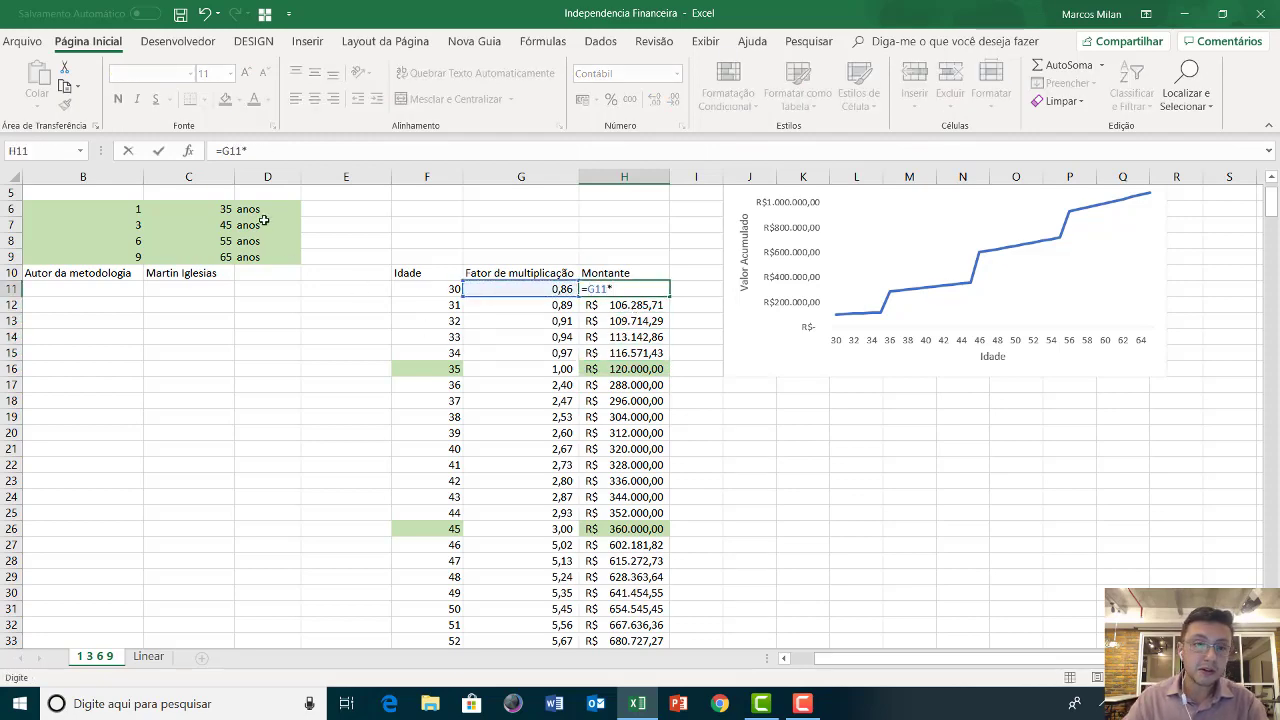
{"action": "scroll", "coordinate": [263, 219], "scroll_direction": "up", "scroll_amount": 2}
{"action": "left_click", "coordinate": [193, 232]}
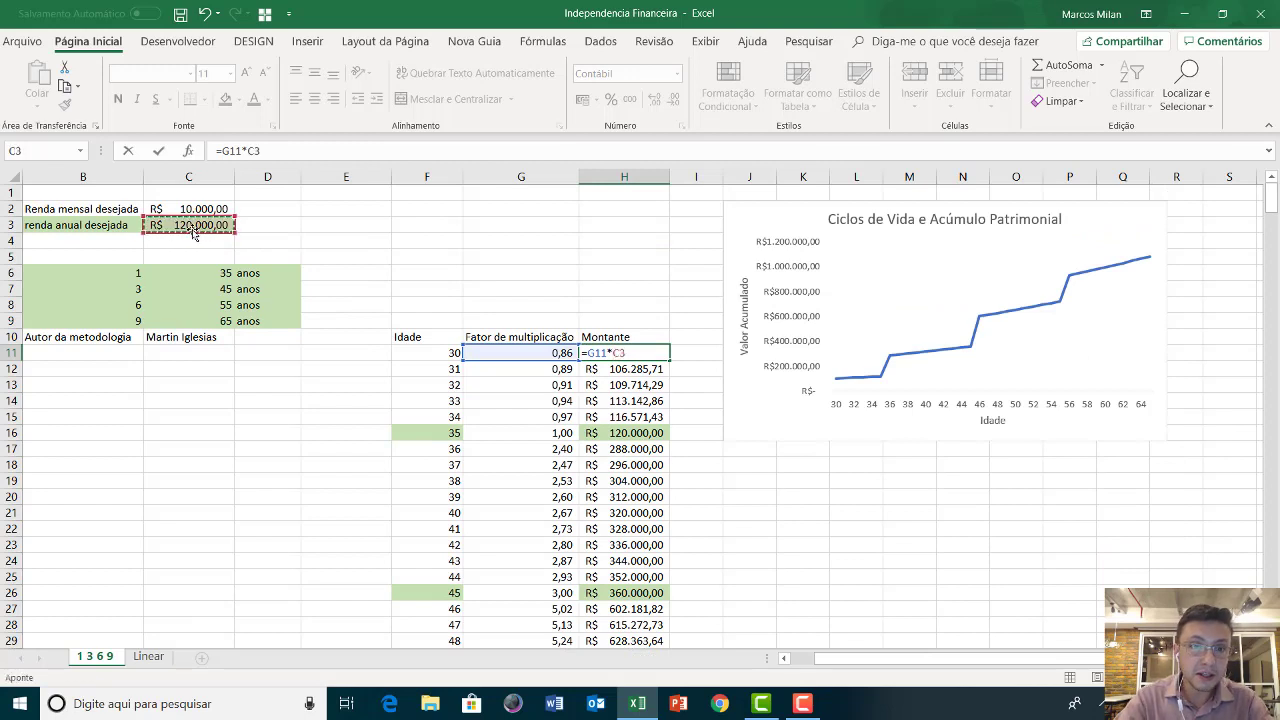
{"action": "key", "text": "F4"}
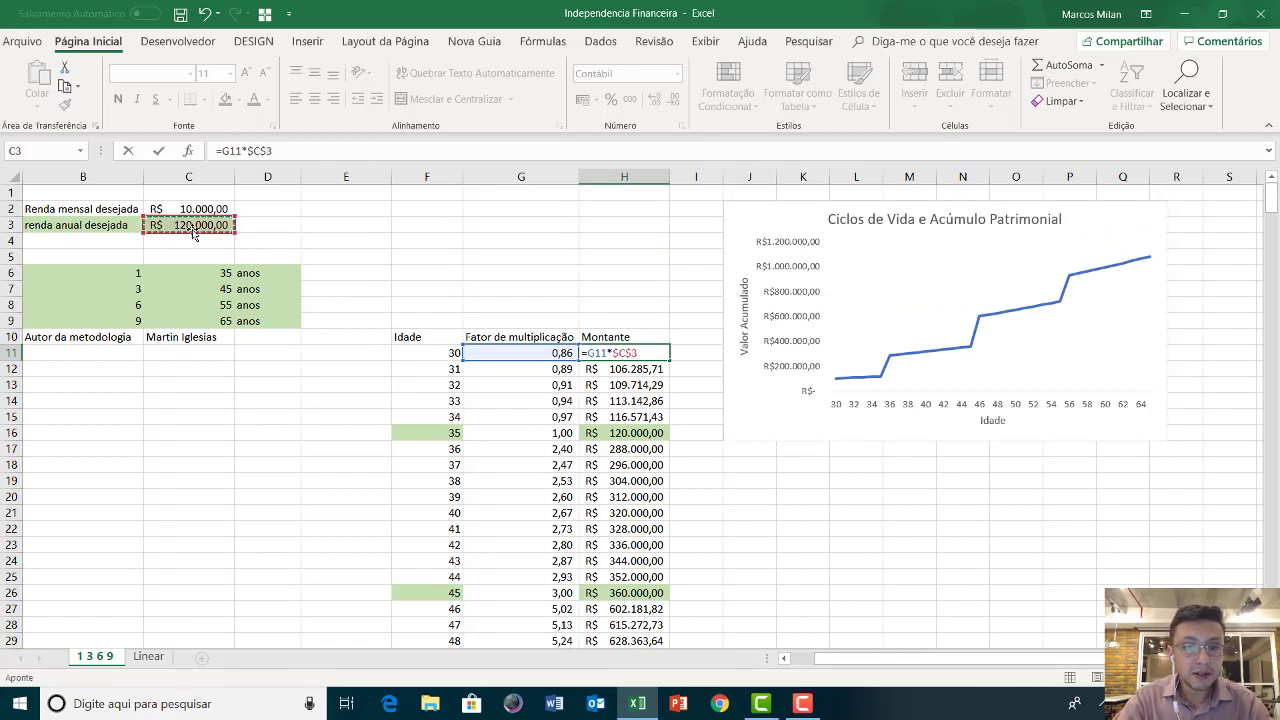
{"action": "key", "text": "Return"}
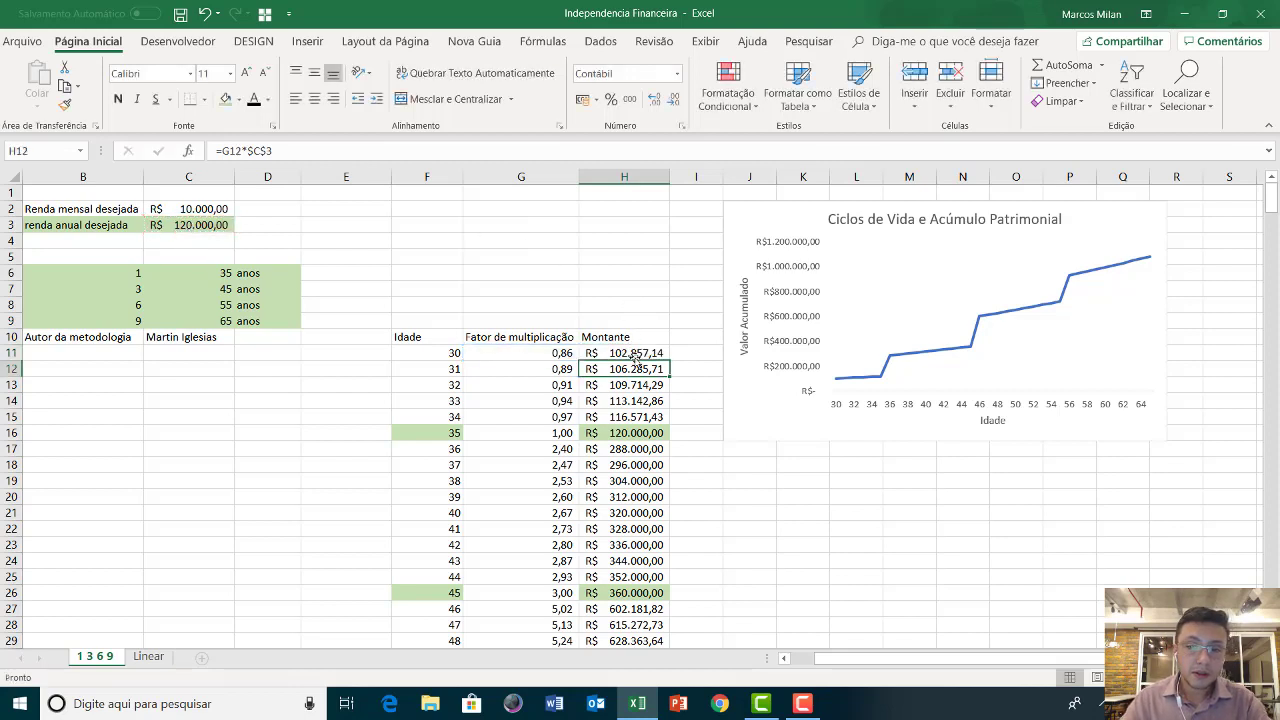
{"action": "left_click", "coordinate": [634, 358]}
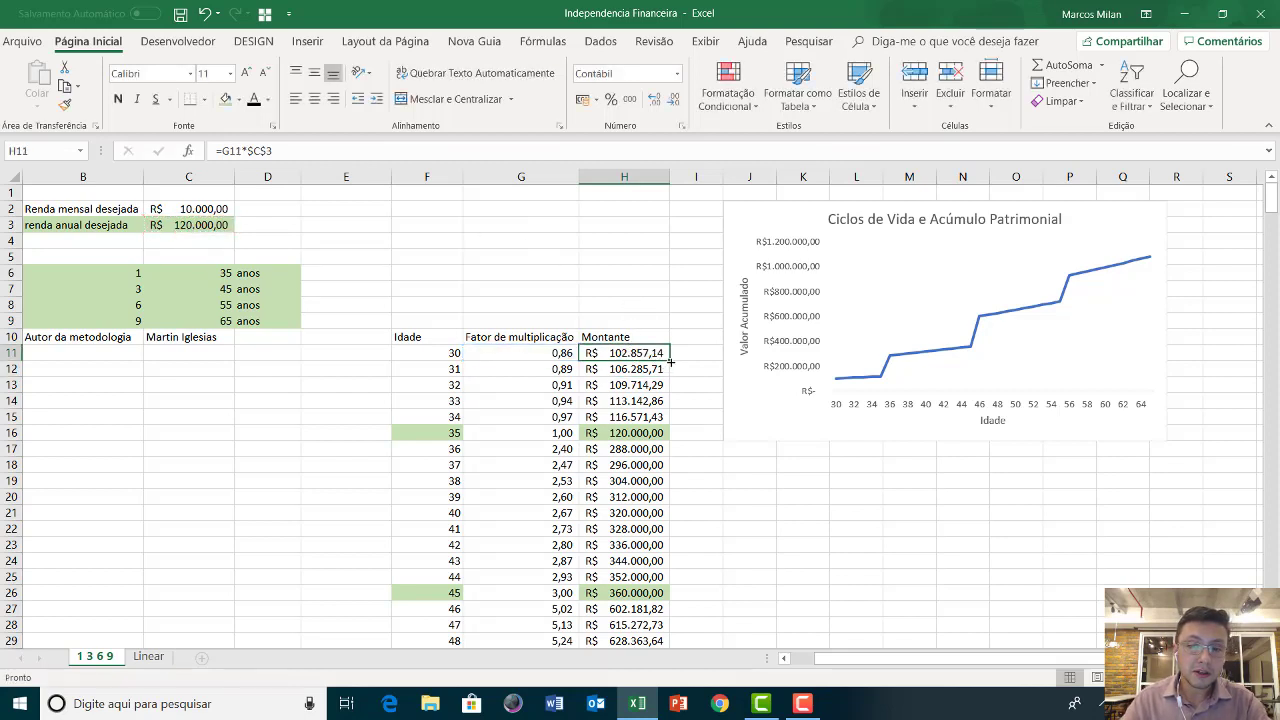
{"action": "double_click", "coordinate": [670, 362]}
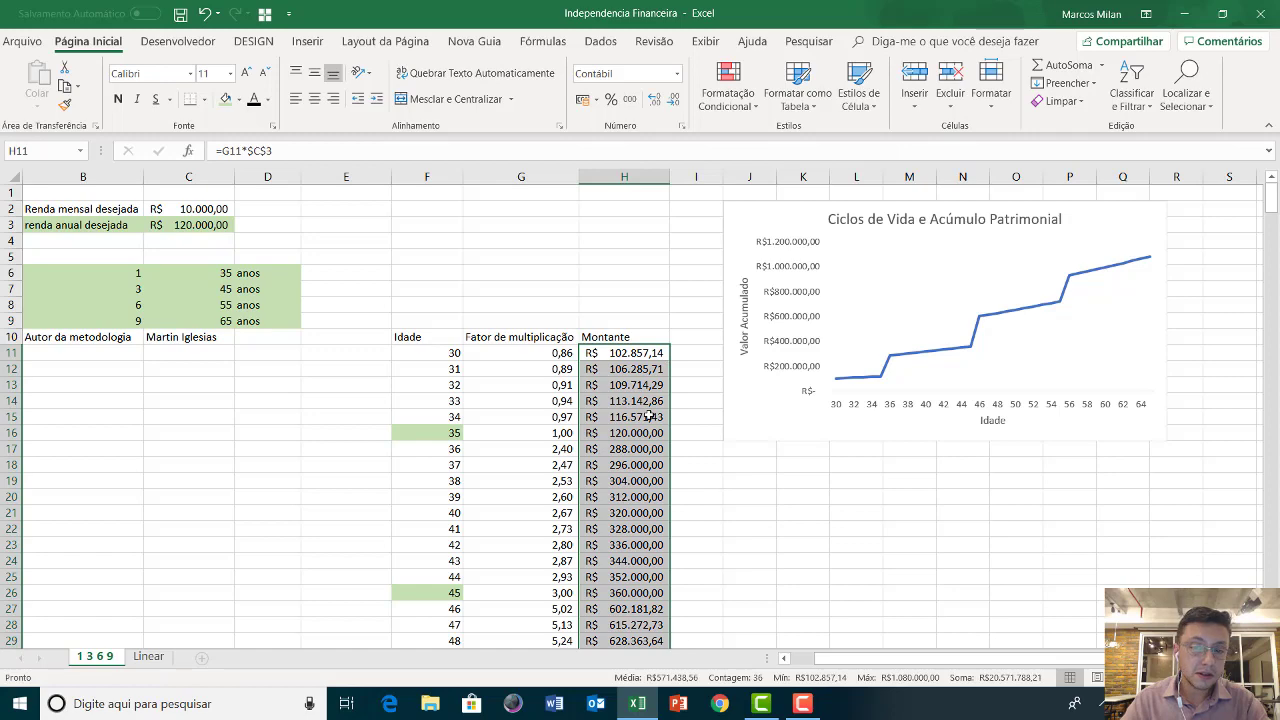
Examine the filled Montante amounts through age 65 together with the desired monthly and annual income in C2 and C3
{"action": "scroll", "coordinate": [648, 417], "scroll_direction": "down", "scroll_amount": 7}
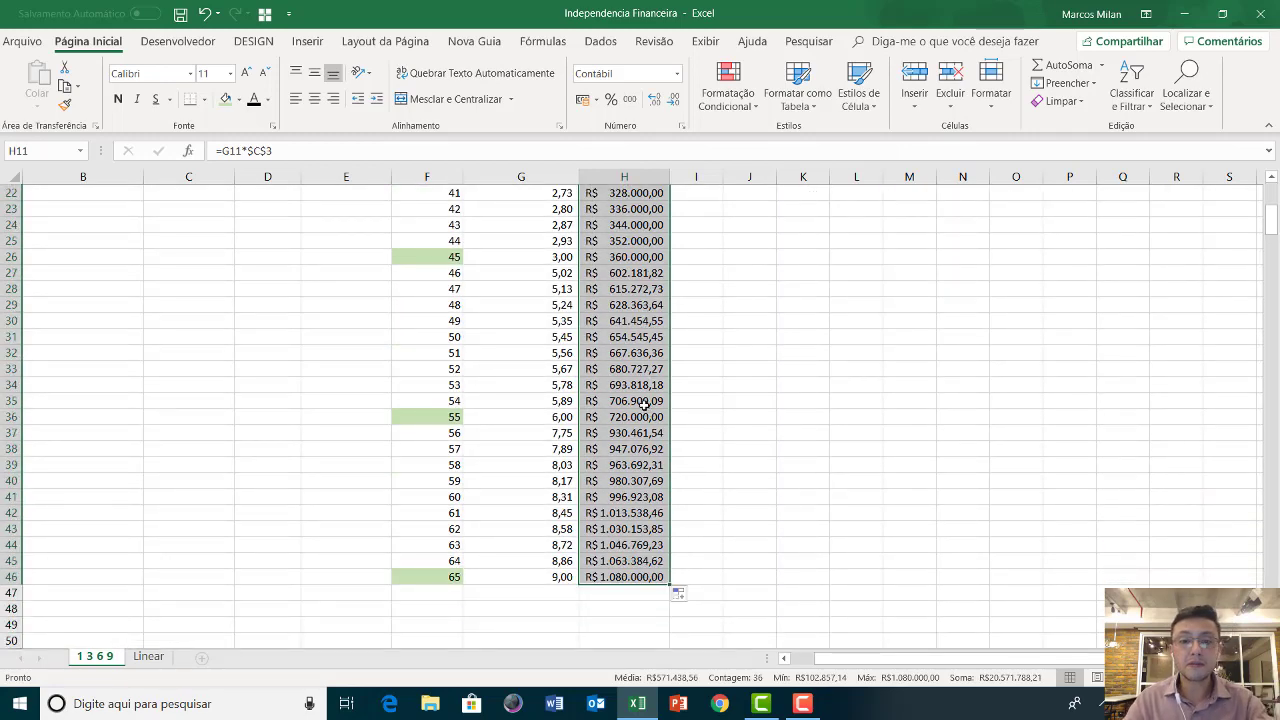
{"action": "scroll", "coordinate": [643, 404], "scroll_direction": "up", "scroll_amount": 5}
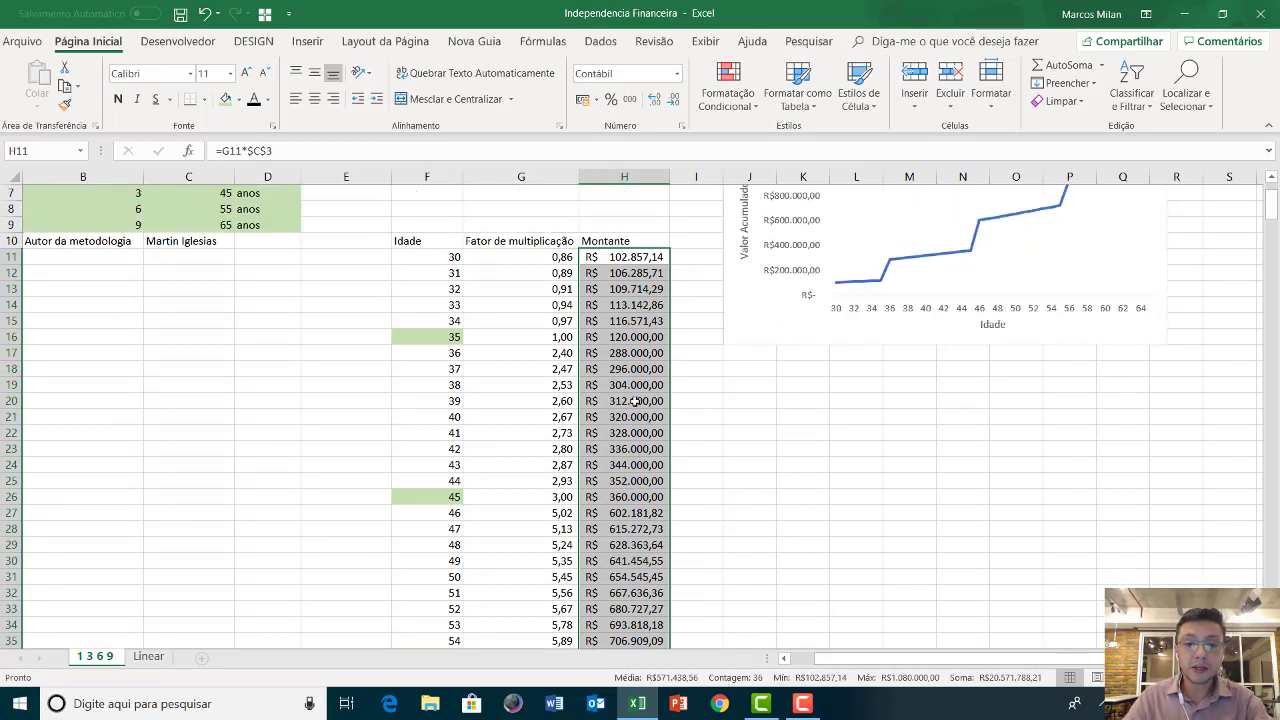
{"action": "scroll", "coordinate": [634, 401], "scroll_direction": "down", "scroll_amount": 1}
{"action": "scroll", "coordinate": [634, 401], "scroll_direction": "down", "scroll_amount": 3}
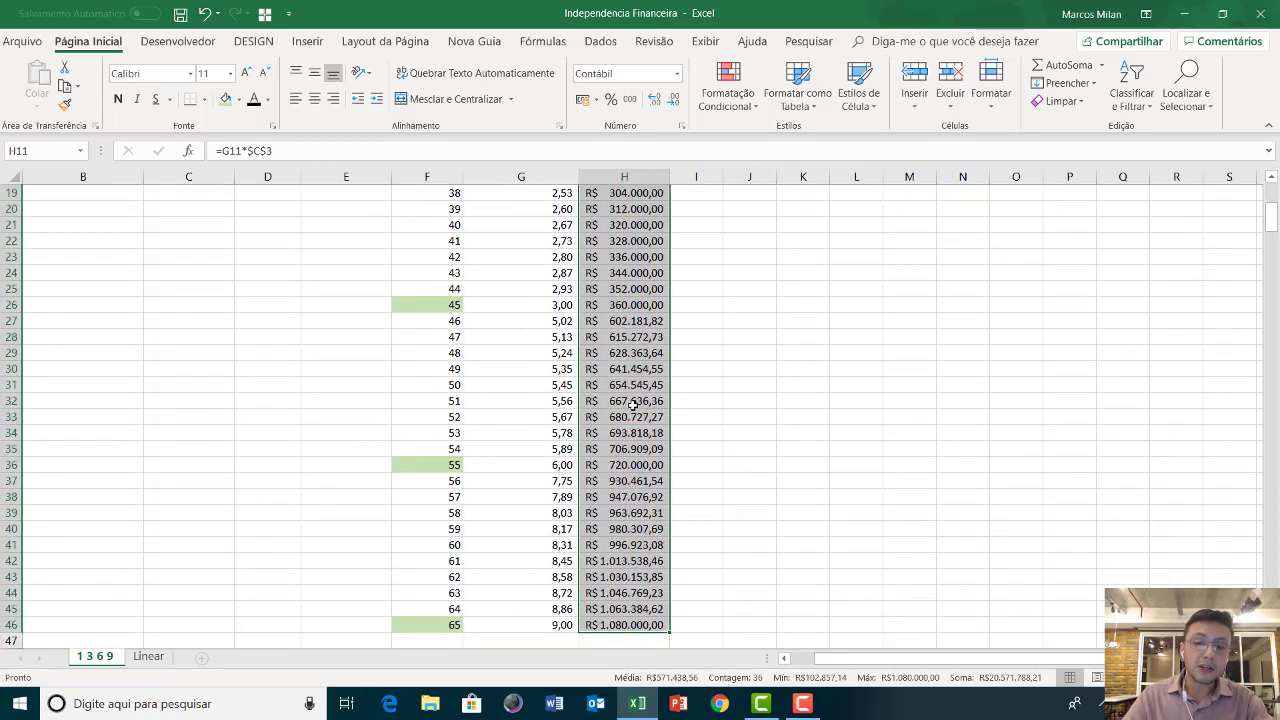
{"action": "scroll", "coordinate": [632, 403], "scroll_direction": "down", "scroll_amount": 3}
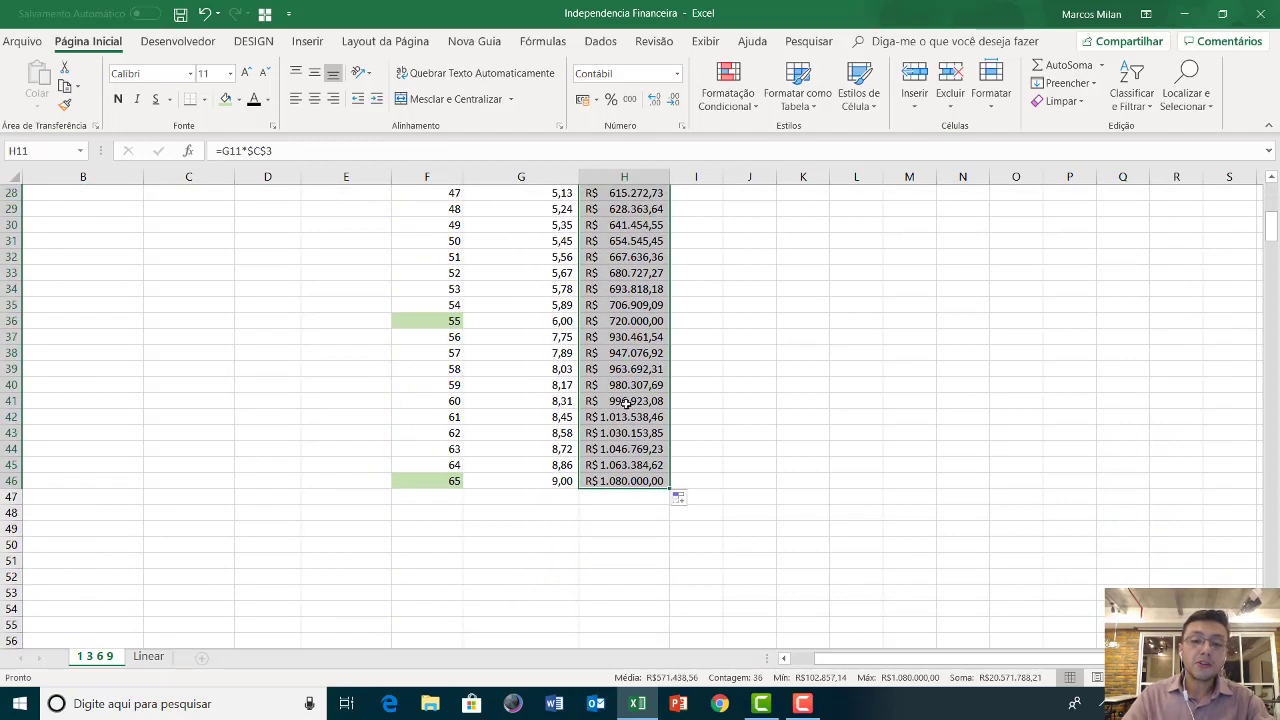
{"action": "scroll", "coordinate": [625, 402], "scroll_direction": "up", "scroll_amount": 4}
{"action": "scroll", "coordinate": [625, 401], "scroll_direction": "up", "scroll_amount": 5}
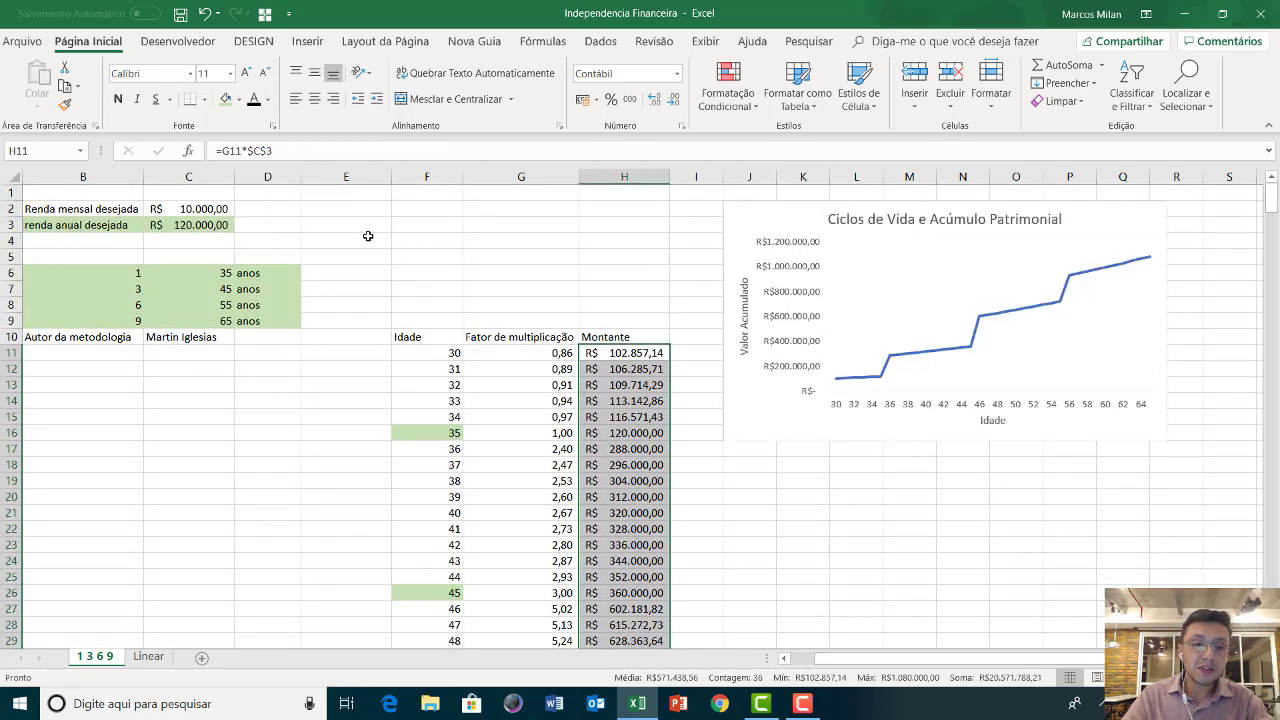
{"action": "left_click", "coordinate": [195, 226]}
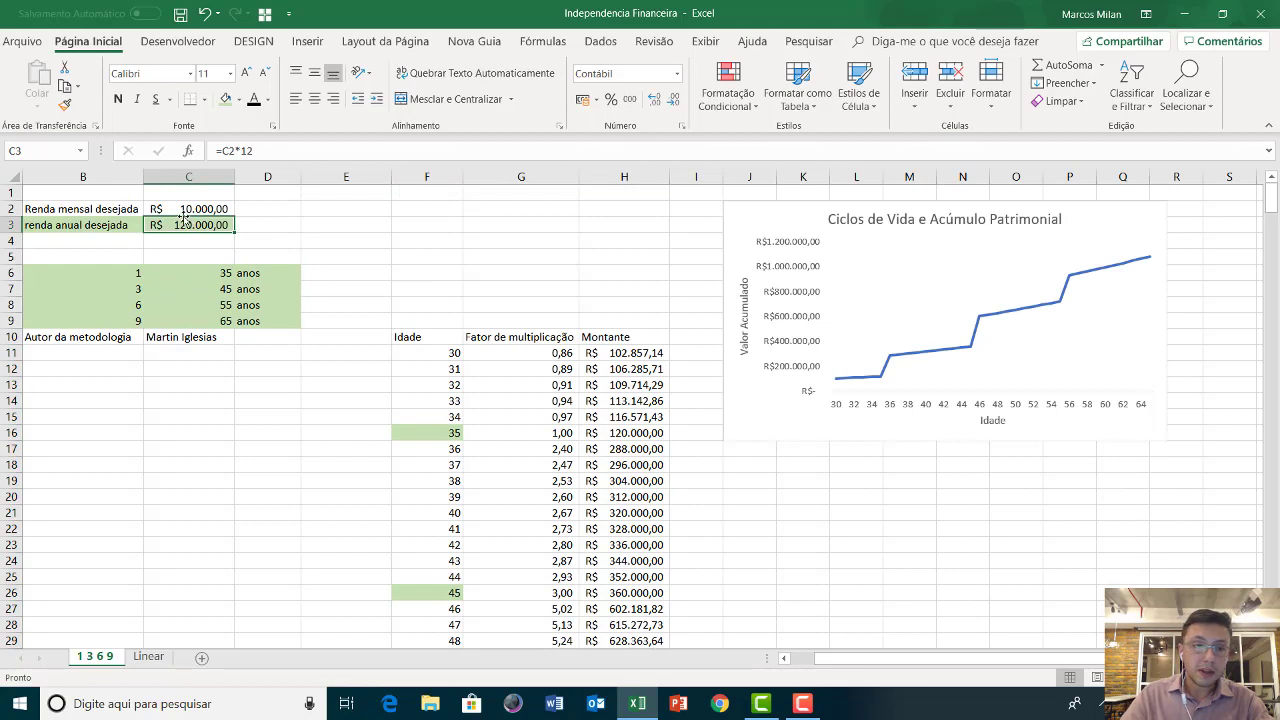
{"action": "left_click", "coordinate": [187, 209]}
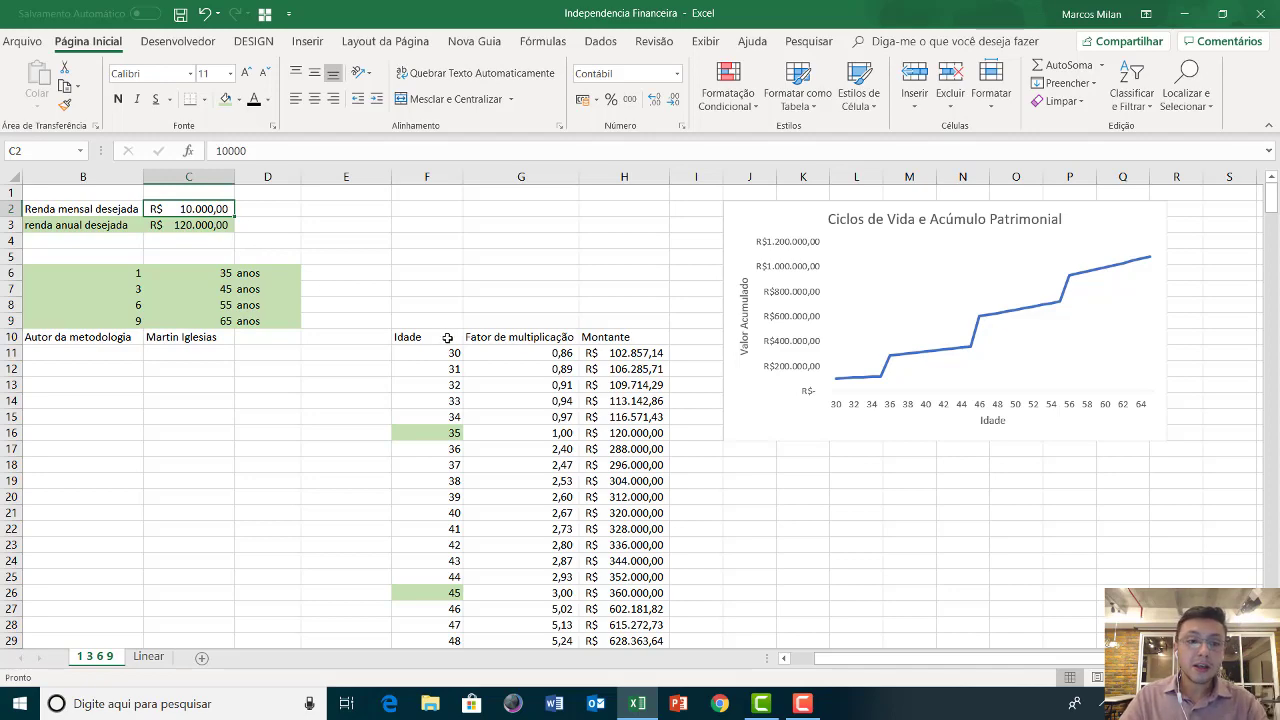
{"action": "scroll", "coordinate": [447, 337], "scroll_direction": "down", "scroll_amount": 3}
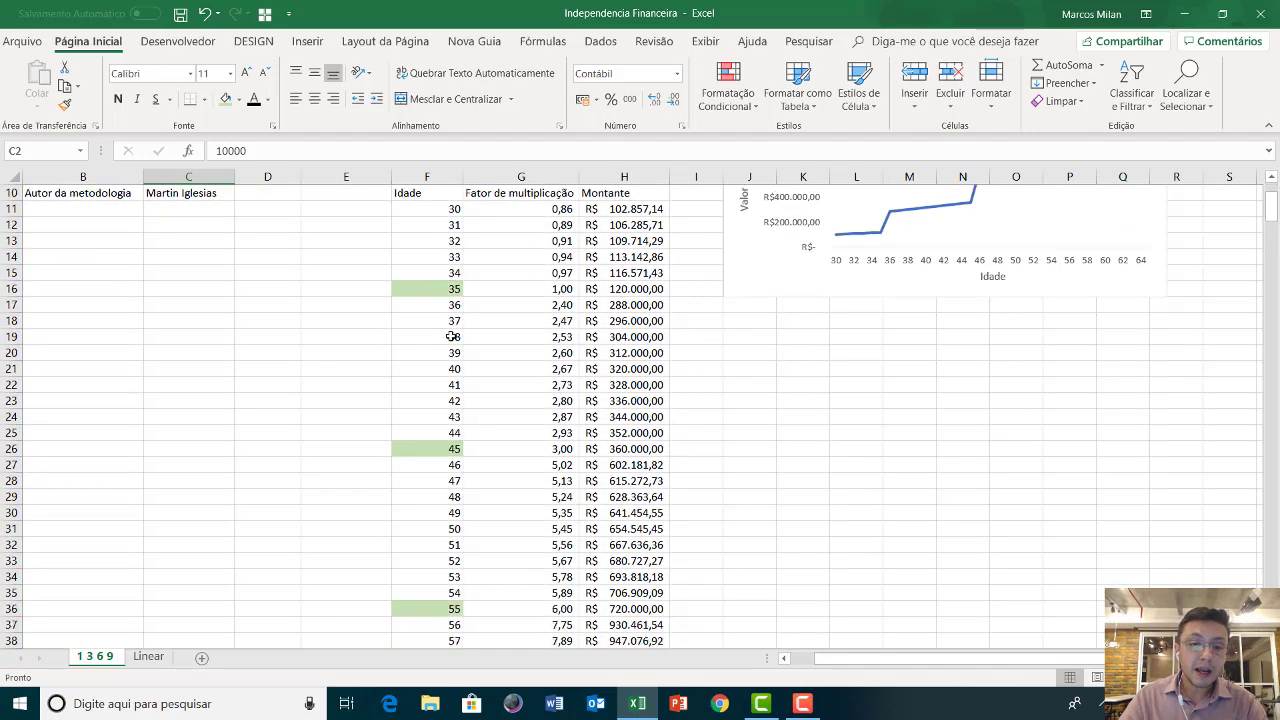
{"action": "scroll", "coordinate": [452, 337], "scroll_direction": "down", "scroll_amount": 6}
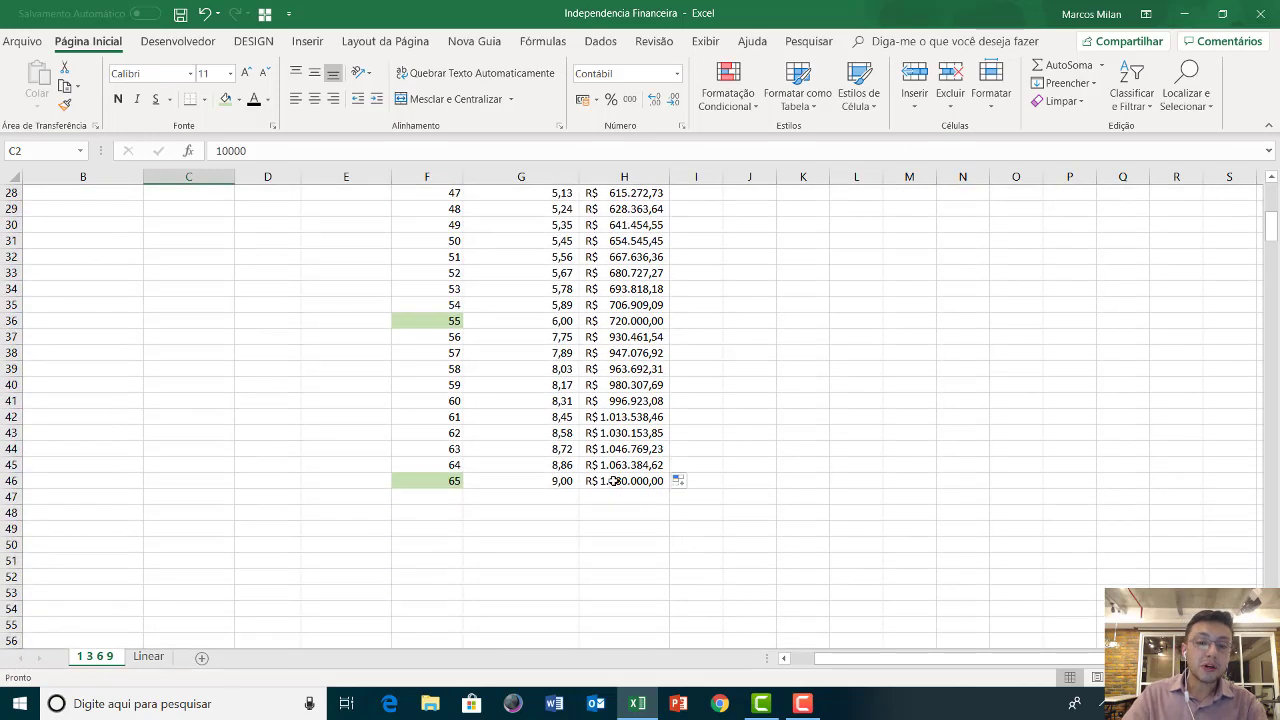
{"action": "left_click", "coordinate": [614, 481]}
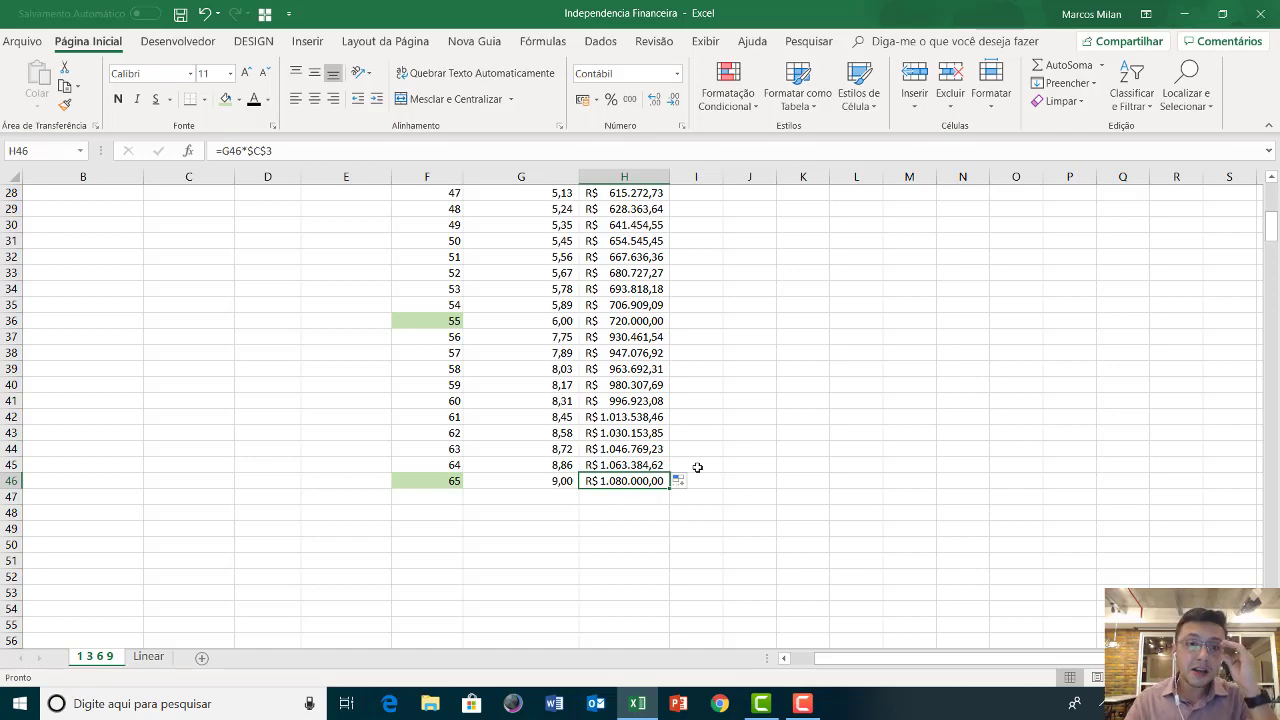
Review the progression of the accumulated amount from age 30 in H11 to age 65
{"action": "scroll", "coordinate": [533, 375], "scroll_direction": "up", "scroll_amount": 6}
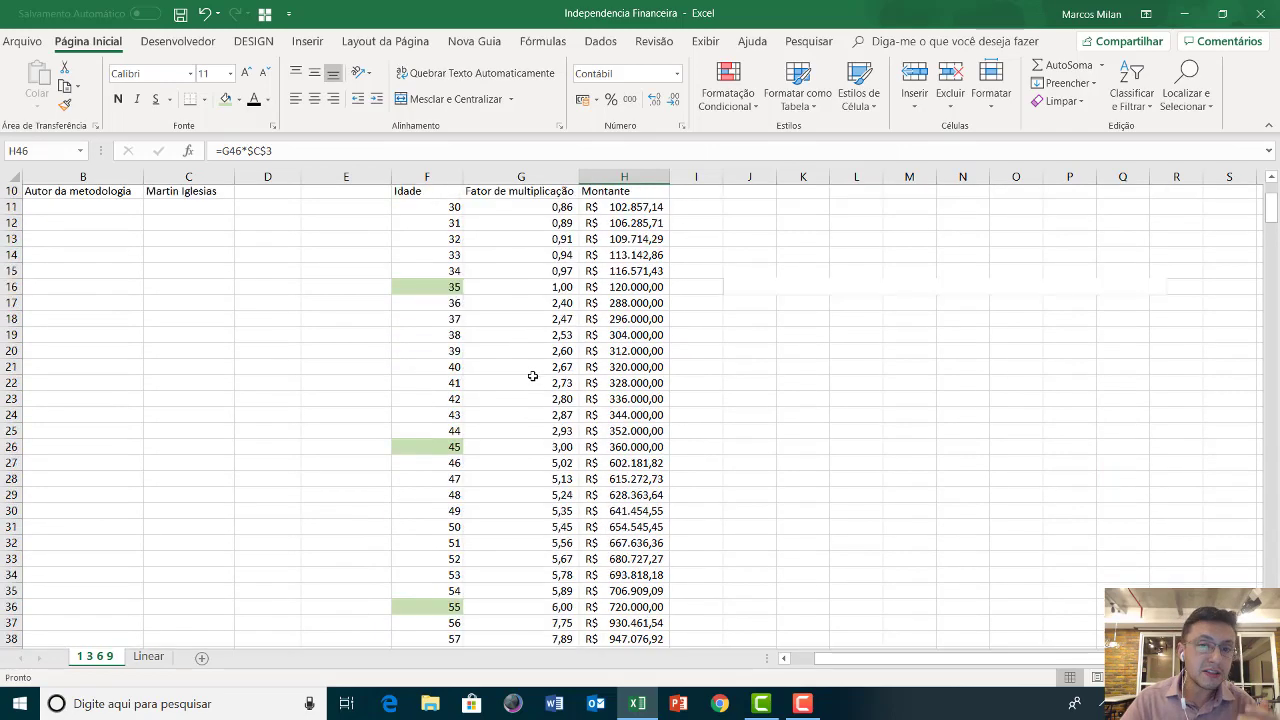
{"action": "scroll", "coordinate": [540, 370], "scroll_direction": "up", "scroll_amount": 3}
{"action": "scroll", "coordinate": [581, 369], "scroll_direction": "down", "scroll_amount": 1}
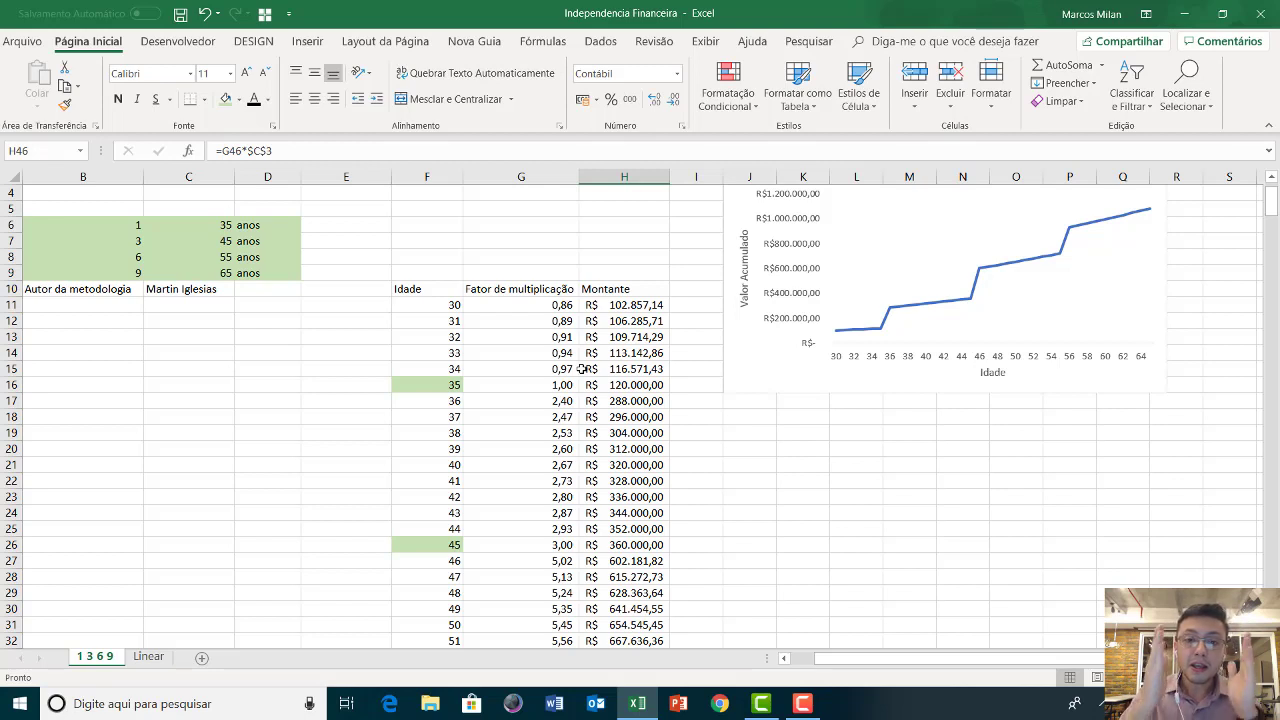
{"action": "left_click", "coordinate": [614, 306]}
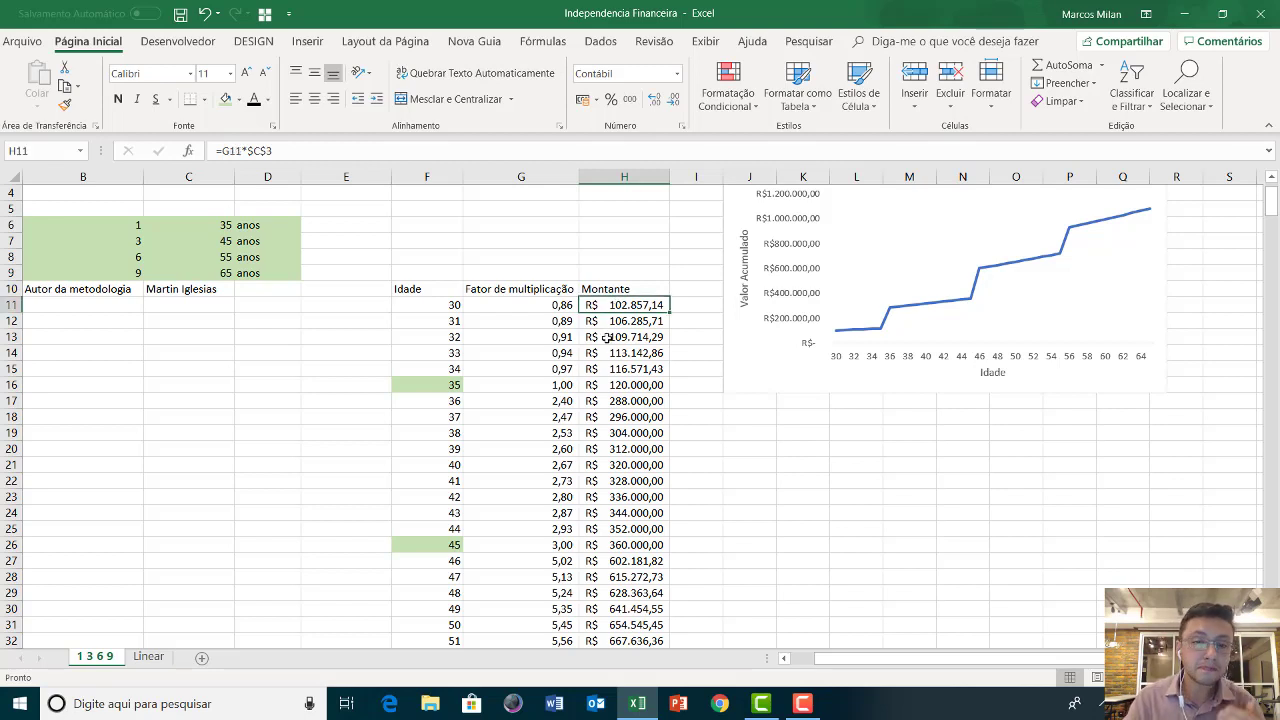
{"action": "scroll", "coordinate": [600, 337], "scroll_direction": "down", "scroll_amount": 2}
{"action": "scroll", "coordinate": [590, 336], "scroll_direction": "down", "scroll_amount": 7}
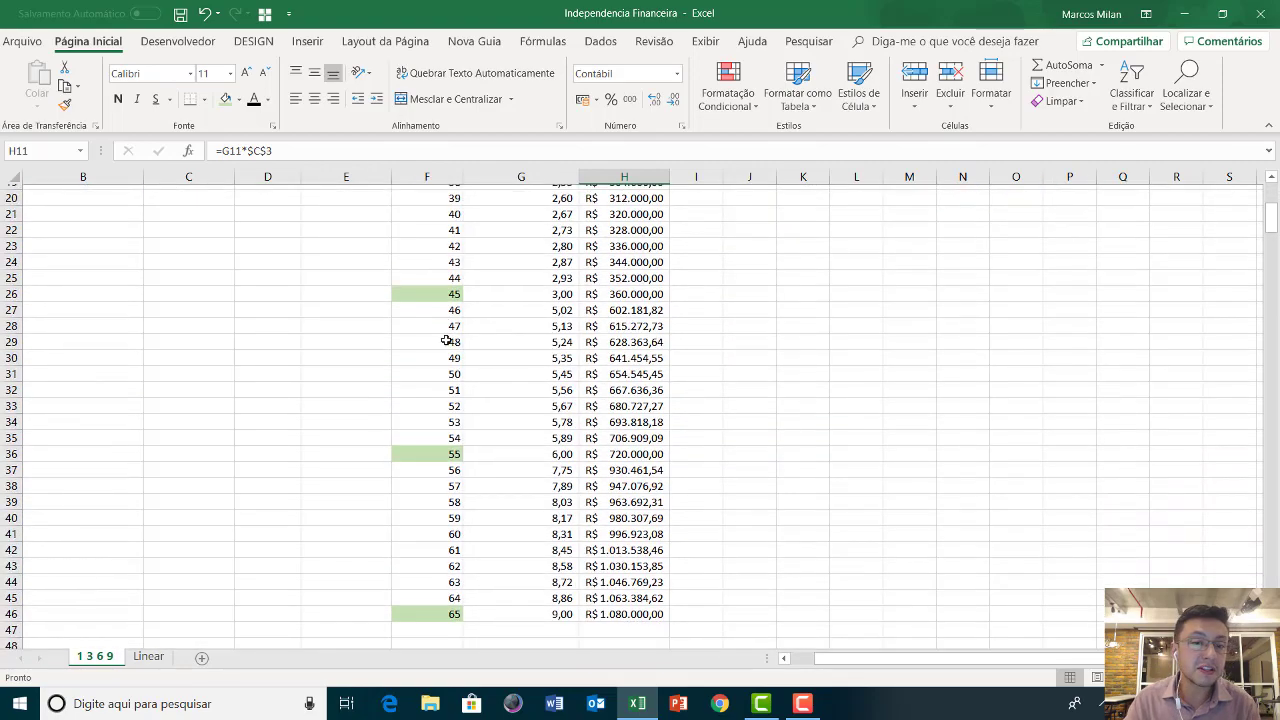
{"action": "scroll", "coordinate": [603, 362], "scroll_direction": "up", "scroll_amount": 9}
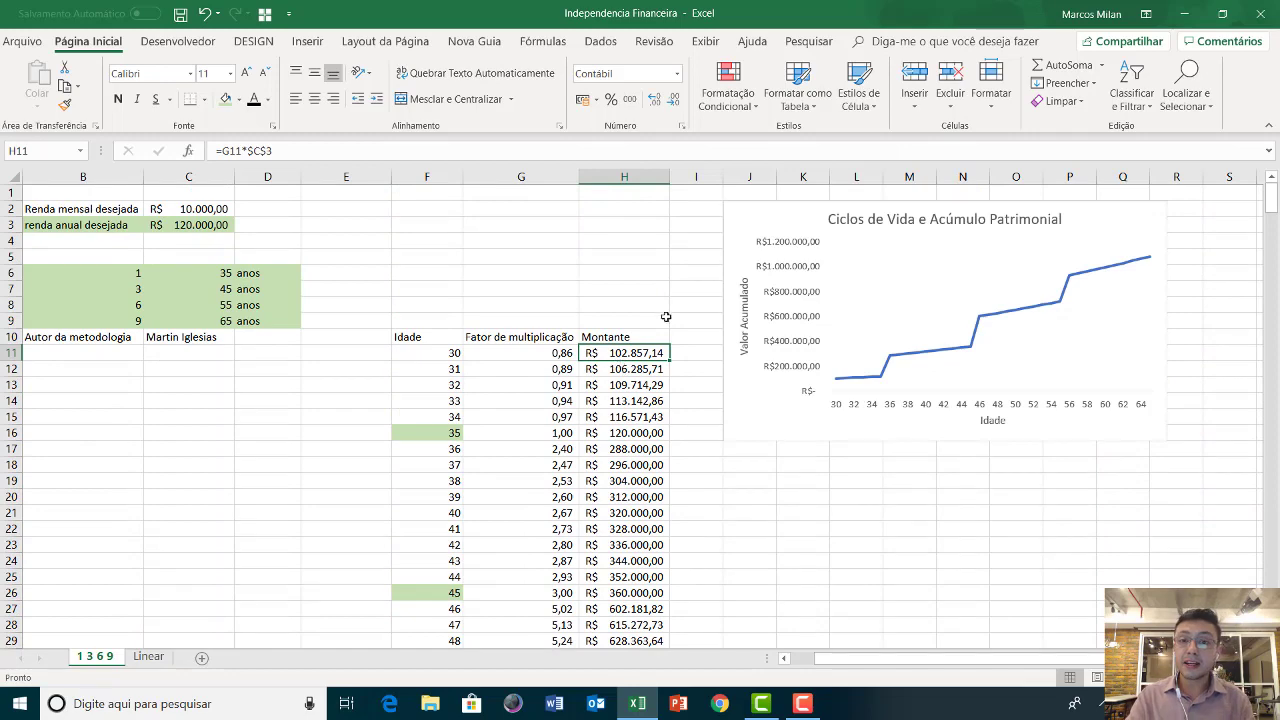
Delete the Ciclos de Vida e Acúmulo Patrimonial chart and select the Montante header in H10
{"action": "left_click", "coordinate": [737, 226]}
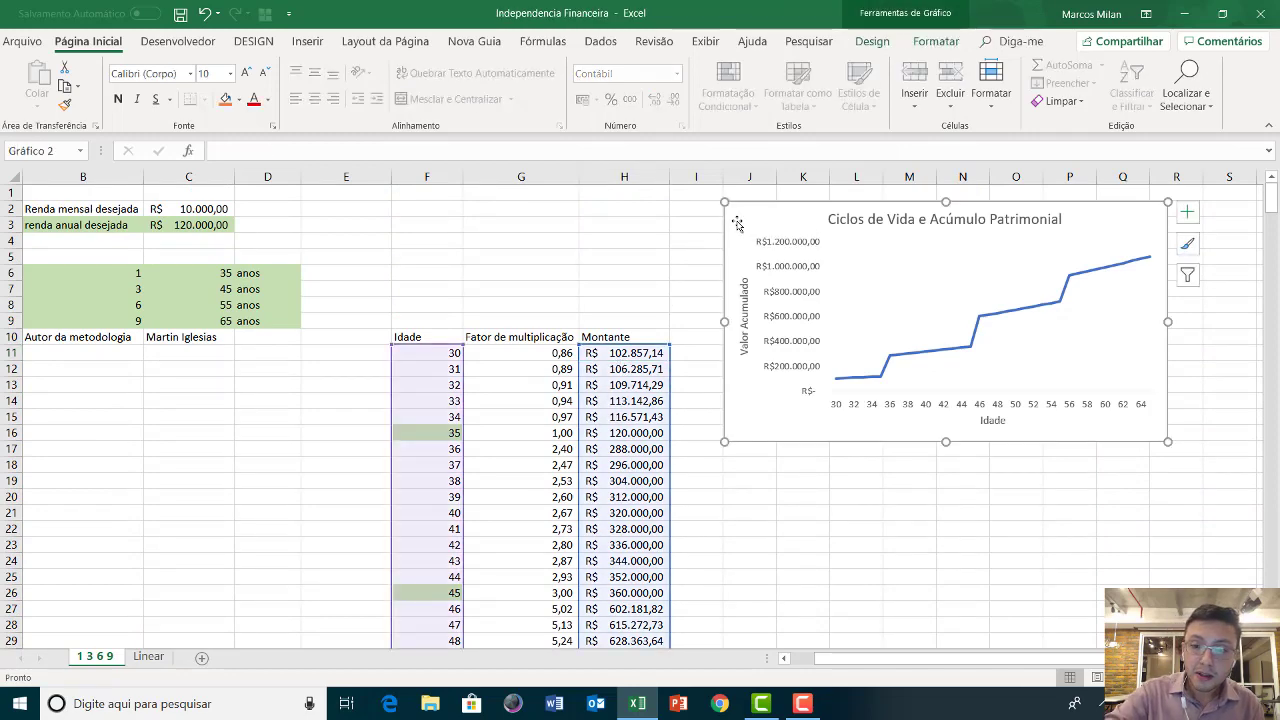
{"action": "key", "text": "Delete"}
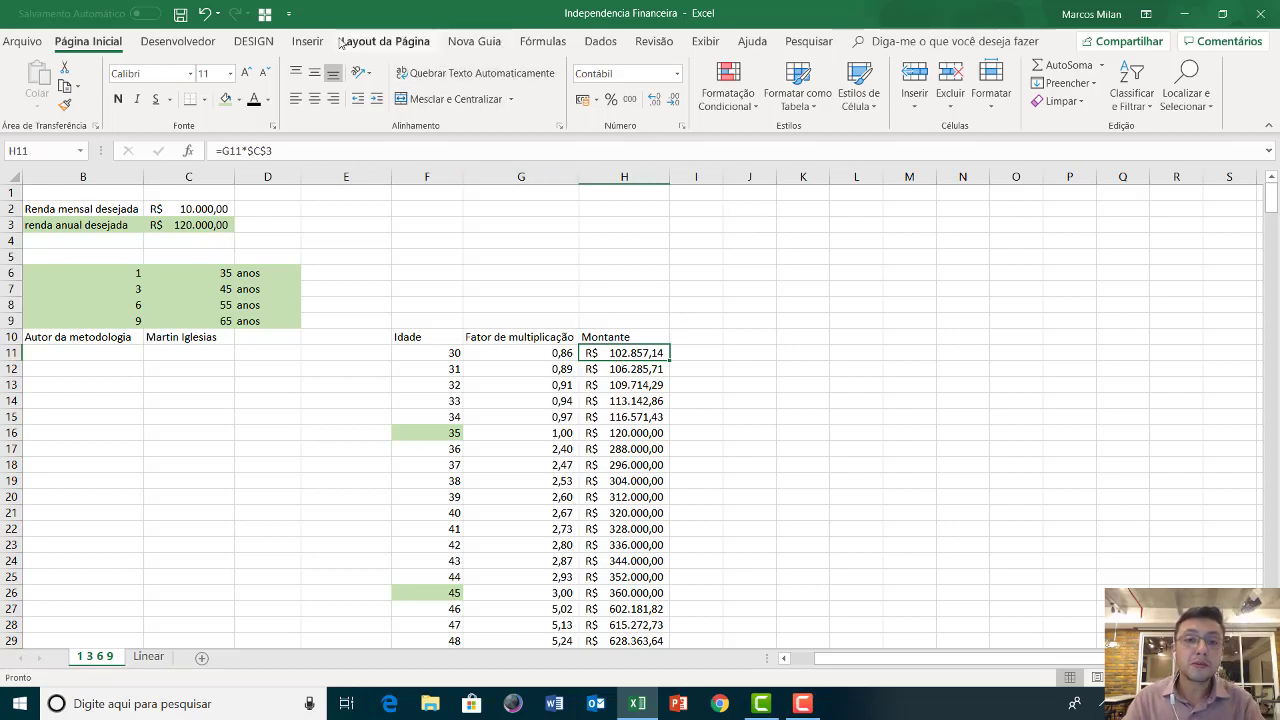
{"action": "left_click", "coordinate": [633, 337]}
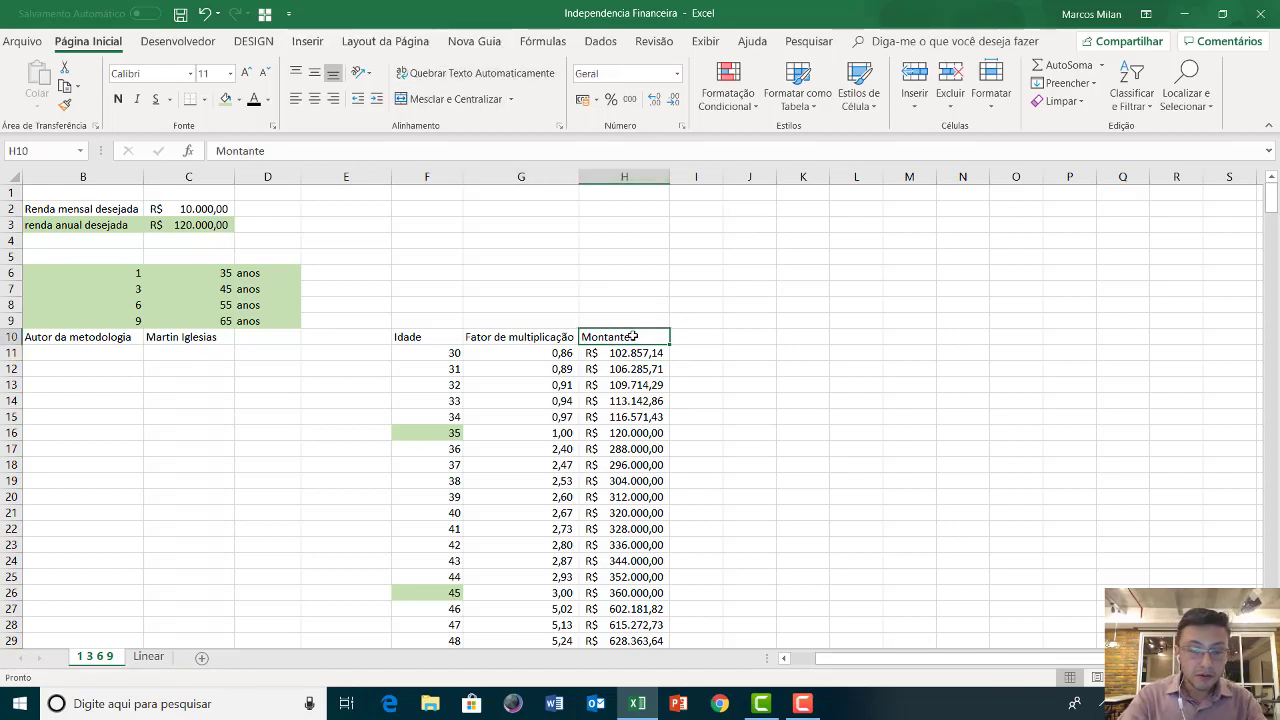
Insert a basic 2D line chart of the Montante column H10:H46 and place it beside the table, starting around column J
{"action": "key", "text": "ctrl+shift+Down"}
{"action": "scroll", "coordinate": [670, 331], "scroll_direction": "up", "scroll_amount": 5}
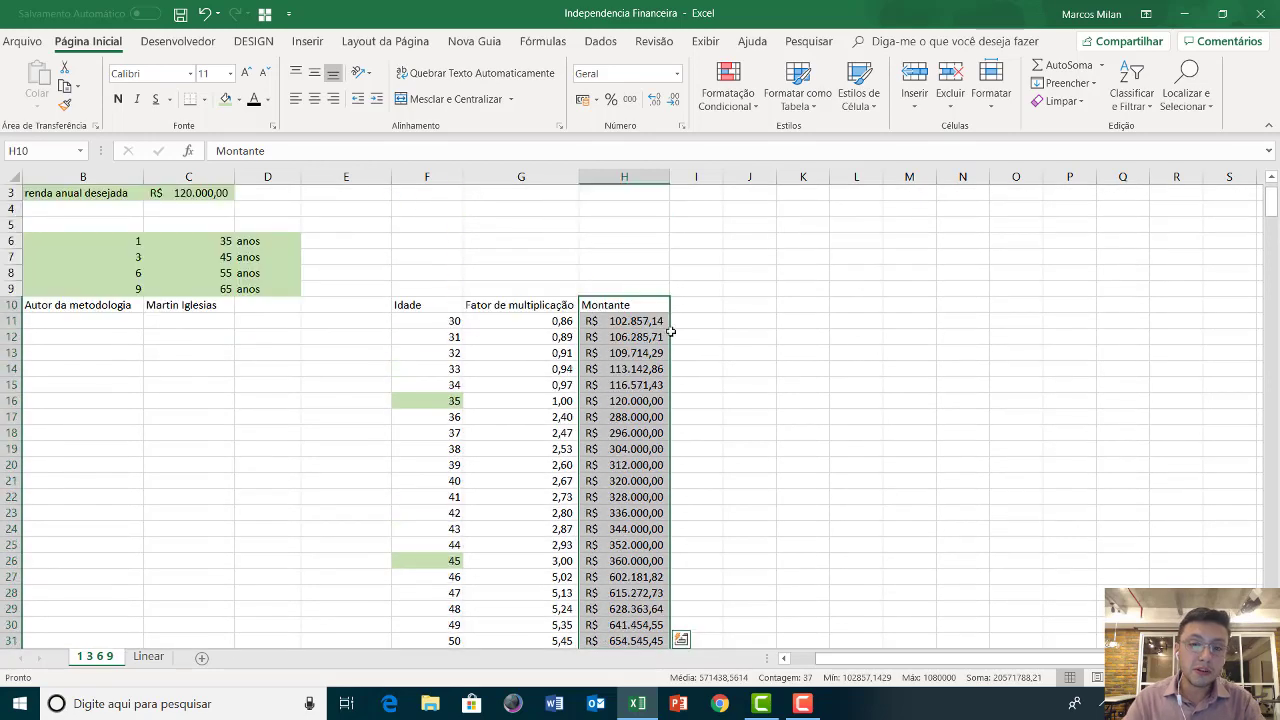
{"action": "scroll", "coordinate": [670, 331], "scroll_direction": "up", "scroll_amount": 1}
{"action": "scroll", "coordinate": [673, 333], "scroll_direction": "down", "scroll_amount": 2}
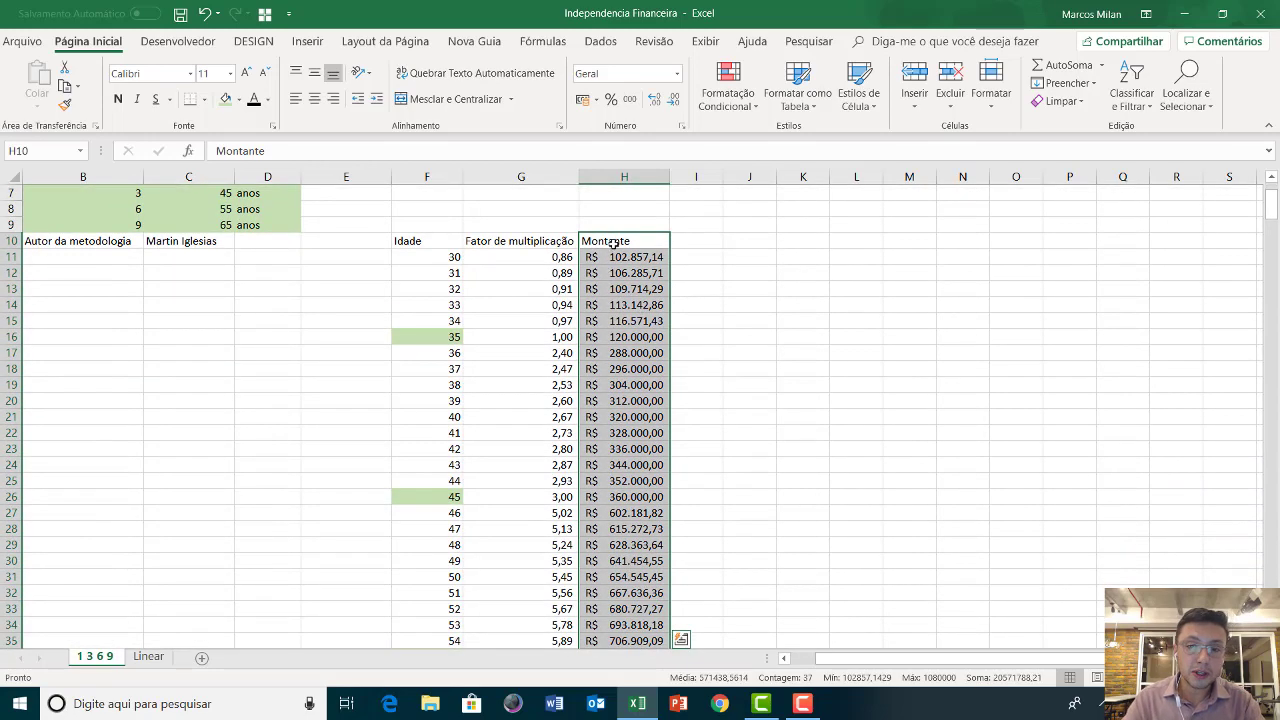
{"action": "left_click", "coordinate": [306, 44]}
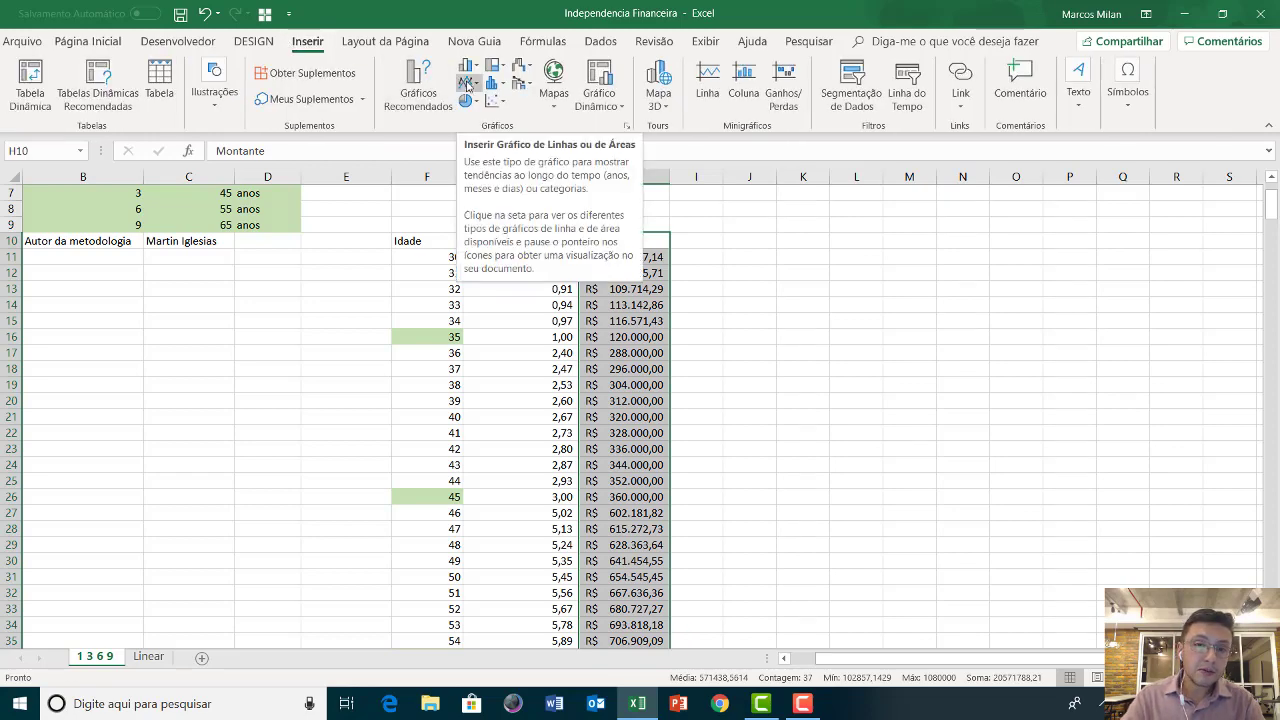
{"action": "left_click", "coordinate": [467, 85]}
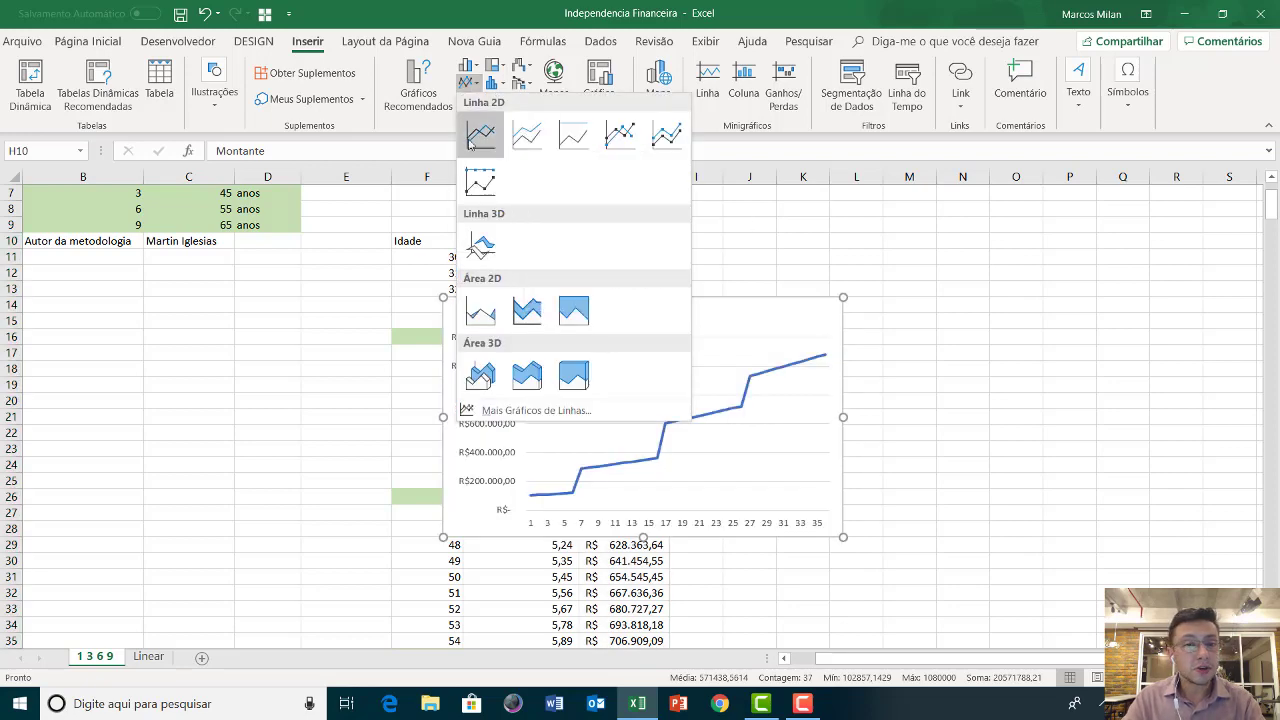
{"action": "left_click", "coordinate": [481, 136]}
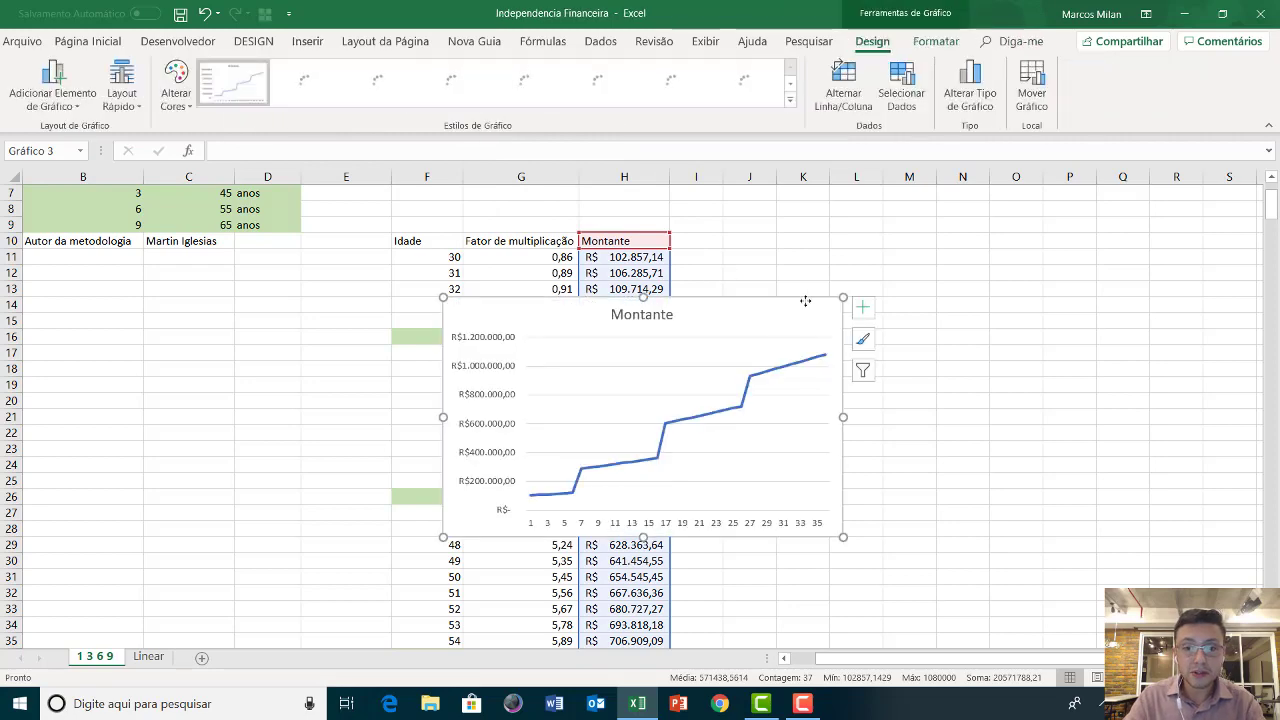
{"action": "left_click_drag", "start_coordinate": [794, 299], "coordinate": [1065, 236]}
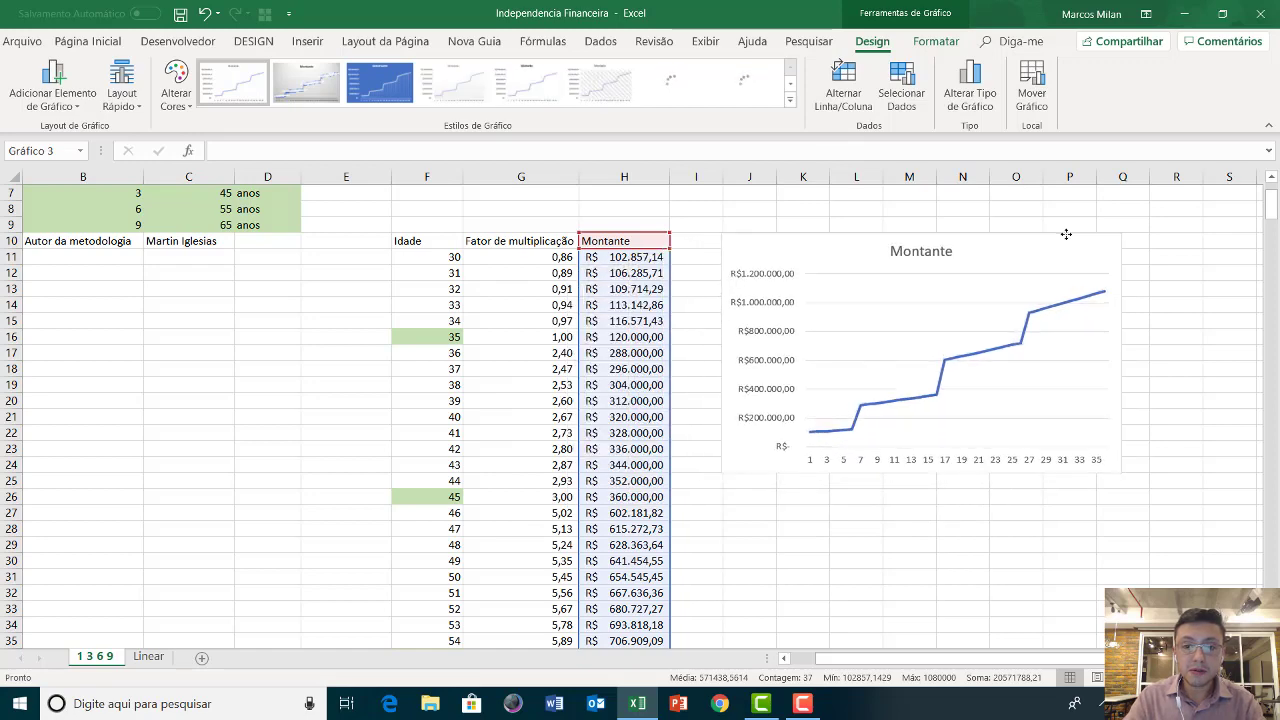
Set the Montante chart's horizontal axis labels to the ages in F11:F46
{"action": "left_click", "coordinate": [943, 243]}
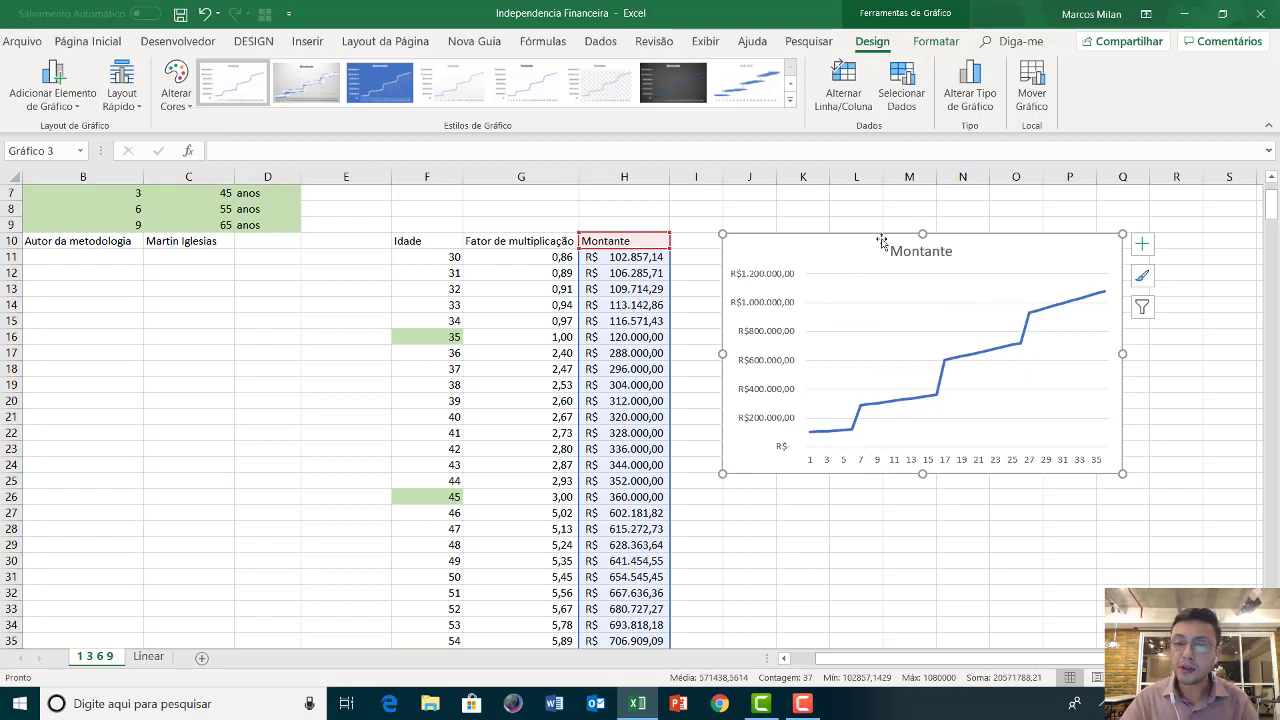
{"action": "left_click", "coordinate": [907, 90]}
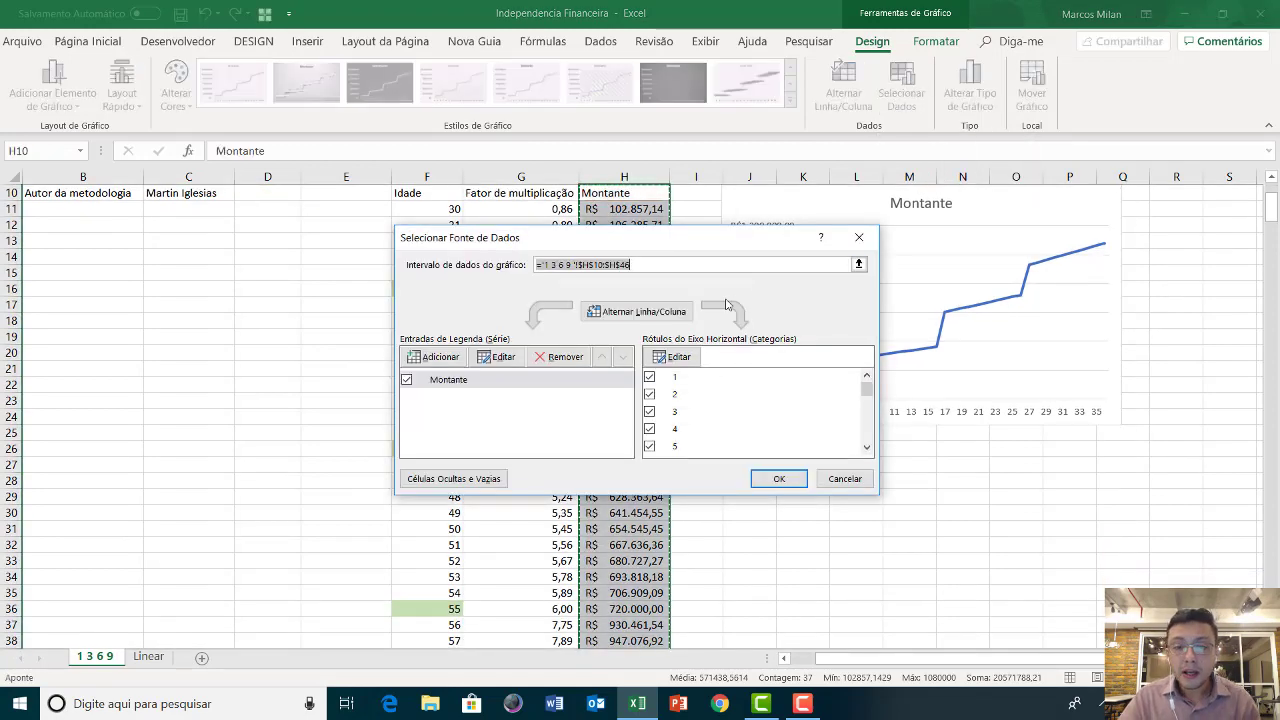
{"action": "left_click", "coordinate": [680, 358]}
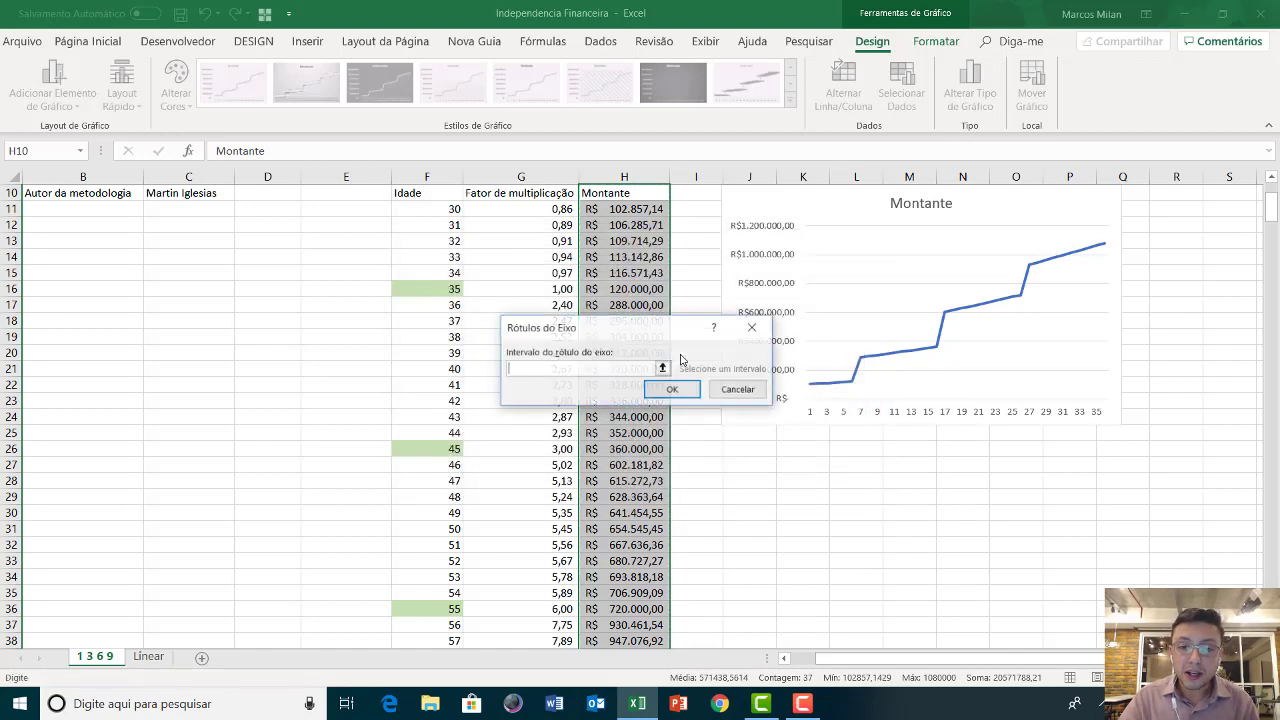
{"action": "left_click", "coordinate": [450, 210]}
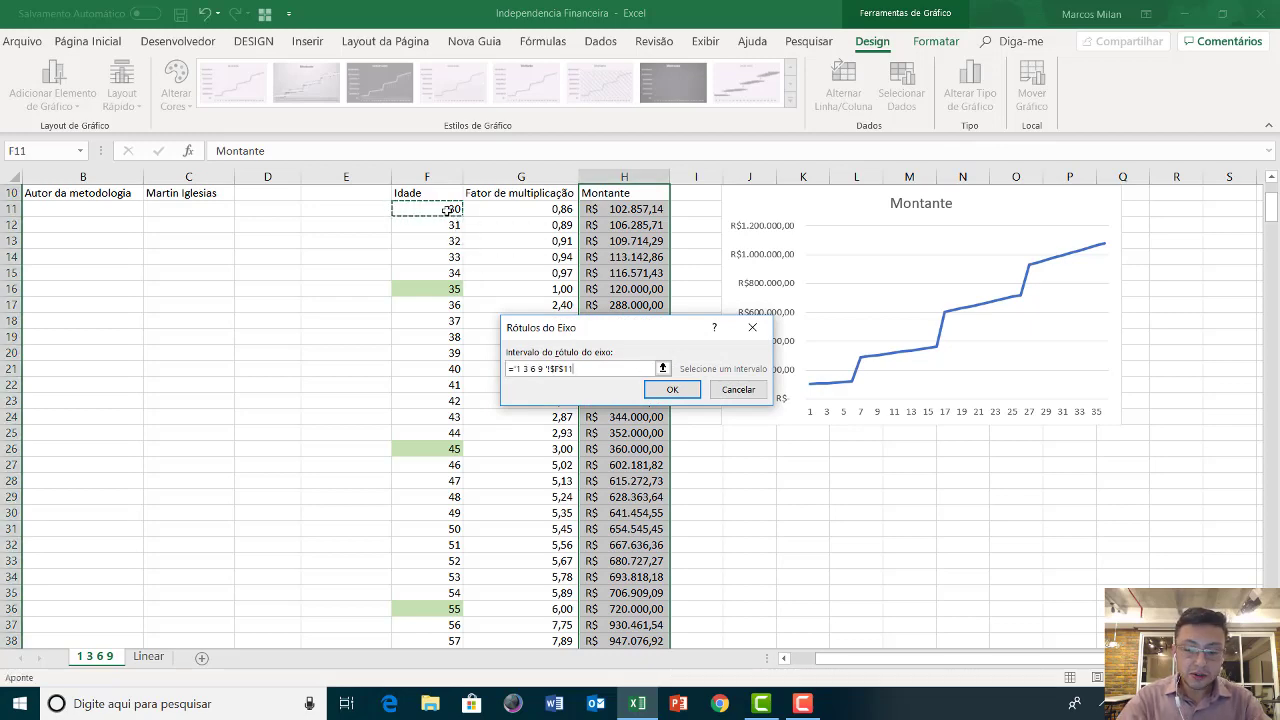
{"action": "key", "text": "ctrl+shift+Down"}
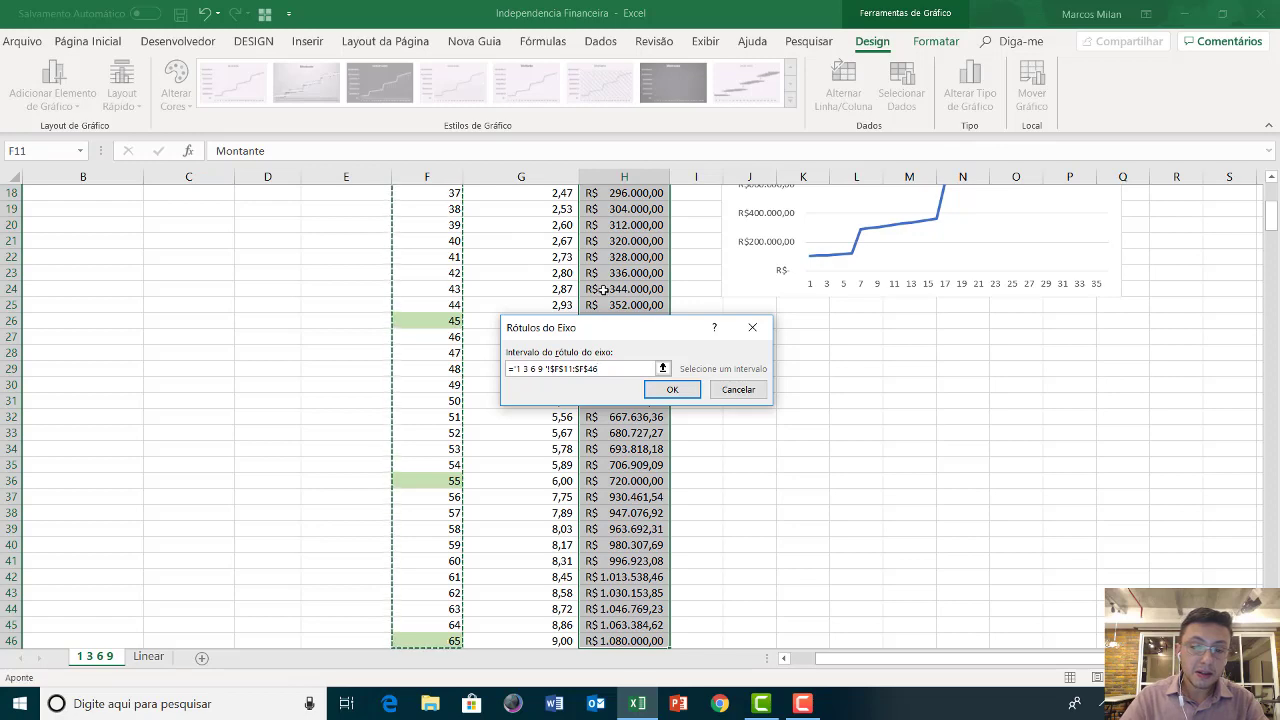
{"action": "left_click", "coordinate": [674, 396]}
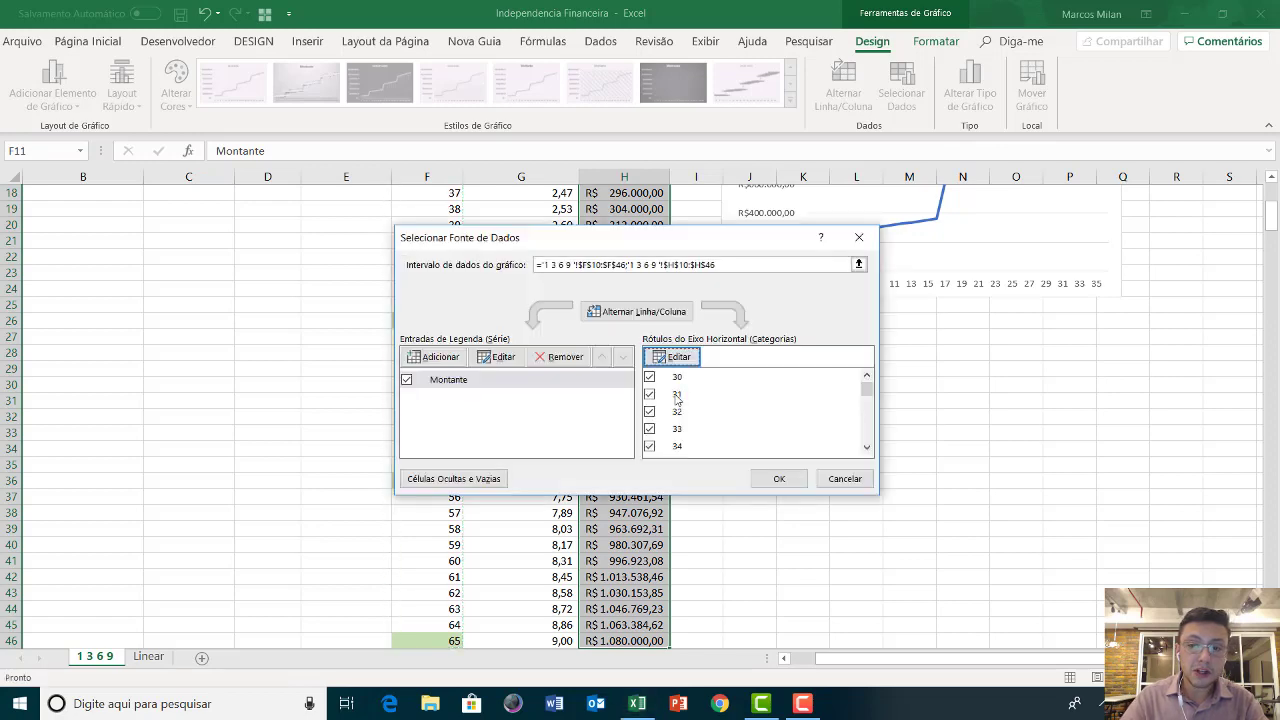
{"action": "left_click", "coordinate": [776, 477]}
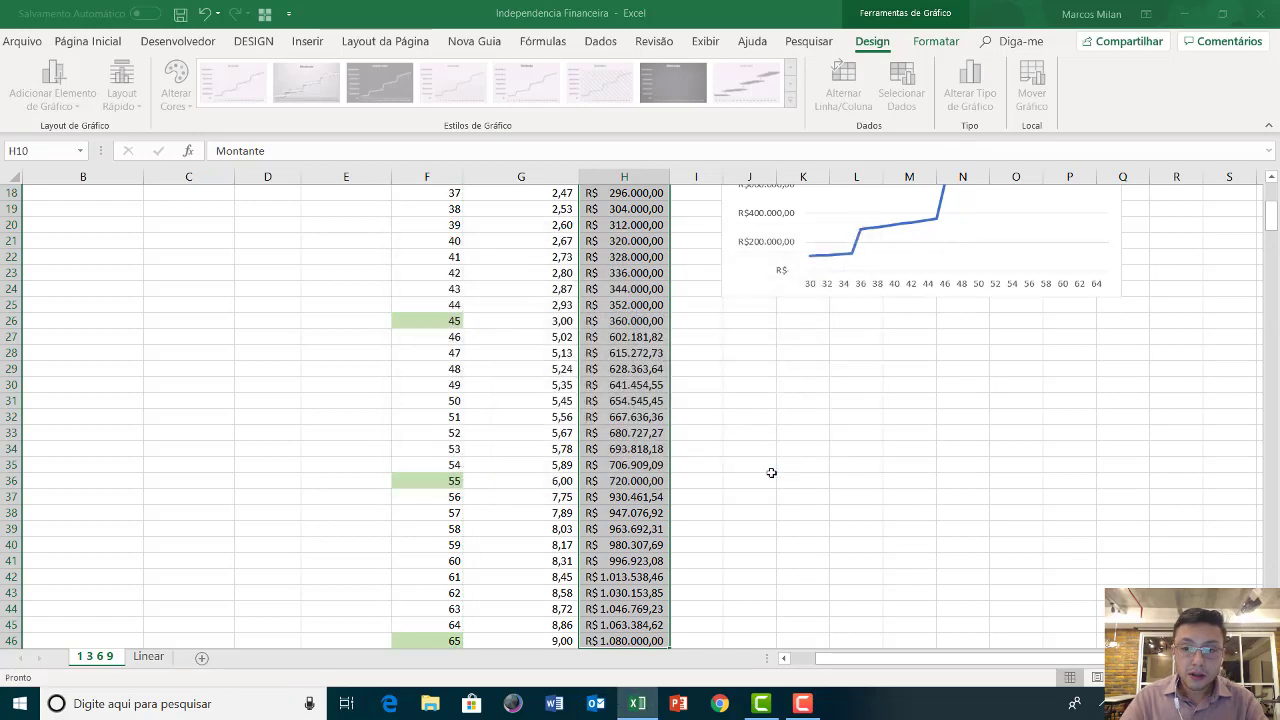
{"action": "scroll", "coordinate": [1018, 381], "scroll_direction": "up", "scroll_amount": 3}
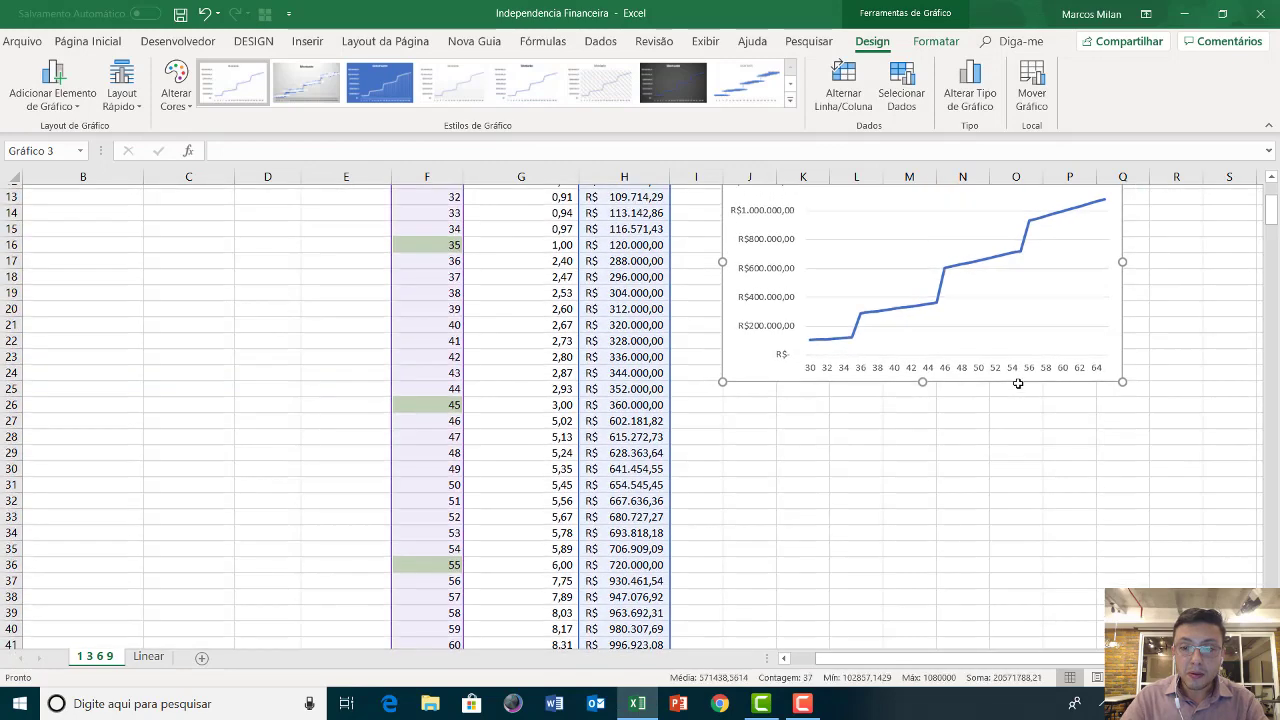
{"action": "scroll", "coordinate": [783, 320], "scroll_direction": "up", "scroll_amount": 2}
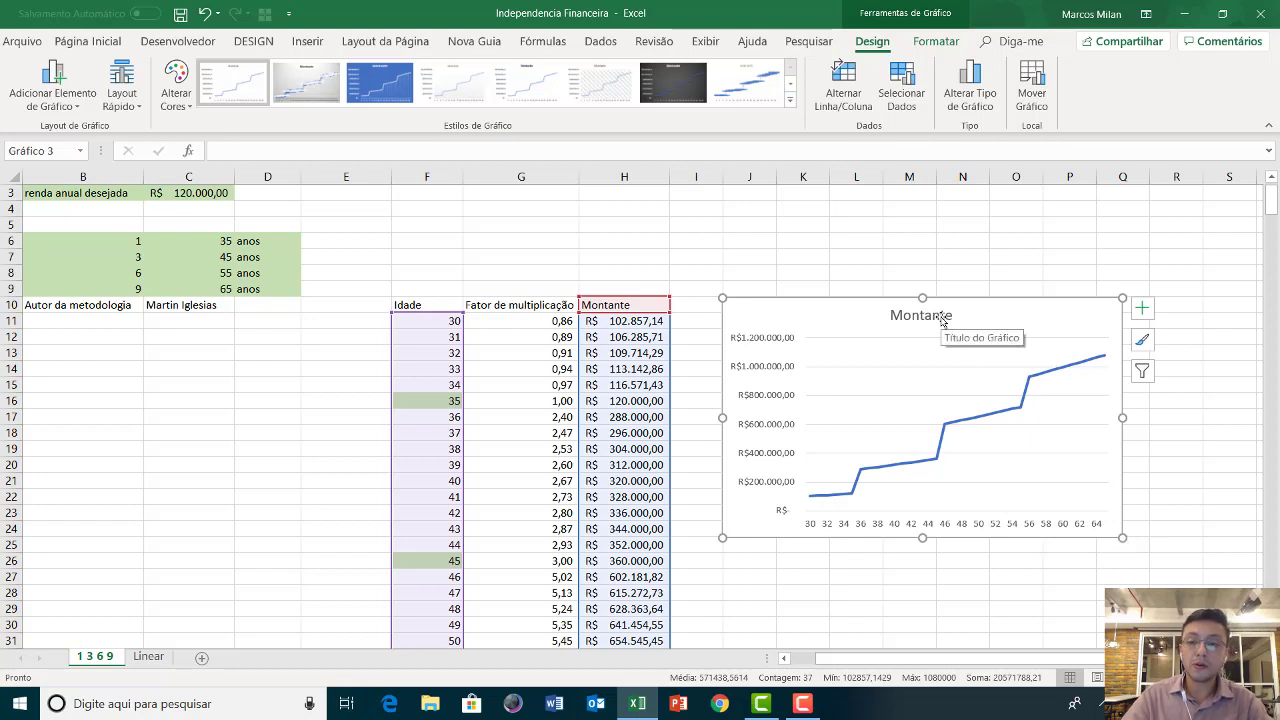
Remove the chart's horizontal gridlines and change its title to "Acumulação 1 3 6 9"
{"action": "left_click", "coordinate": [933, 368]}
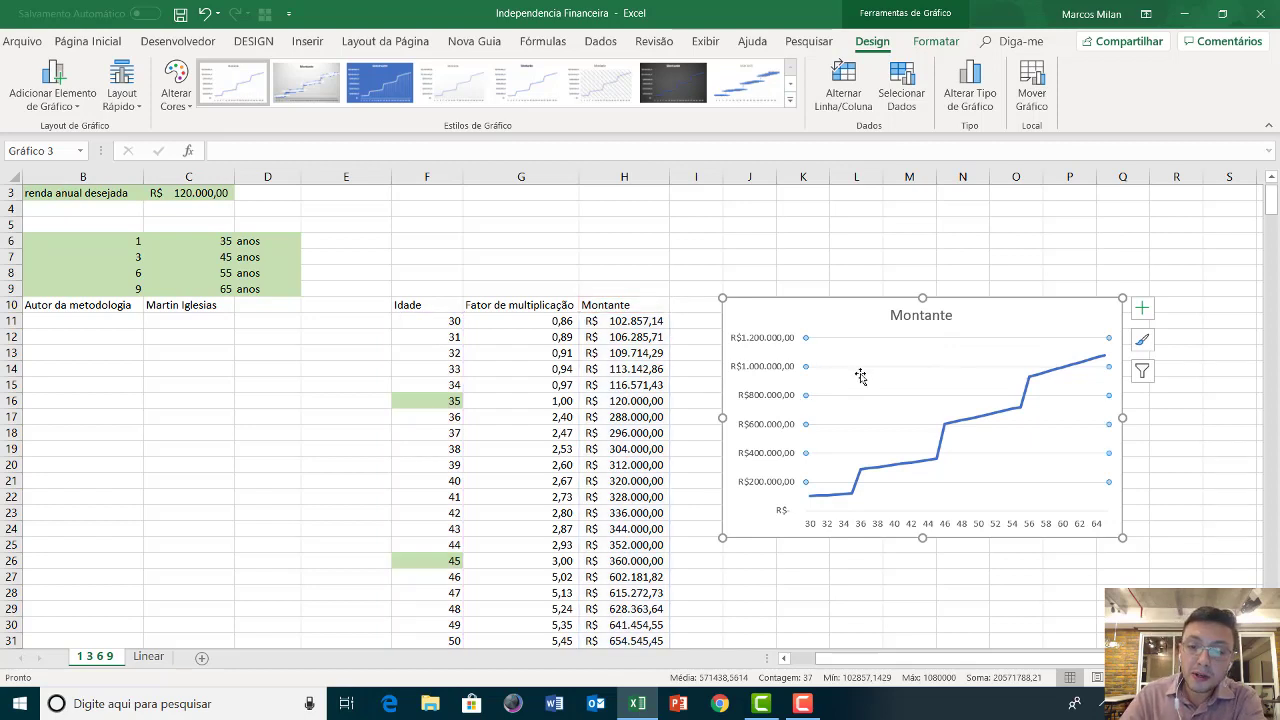
{"action": "key", "text": "Escape"}
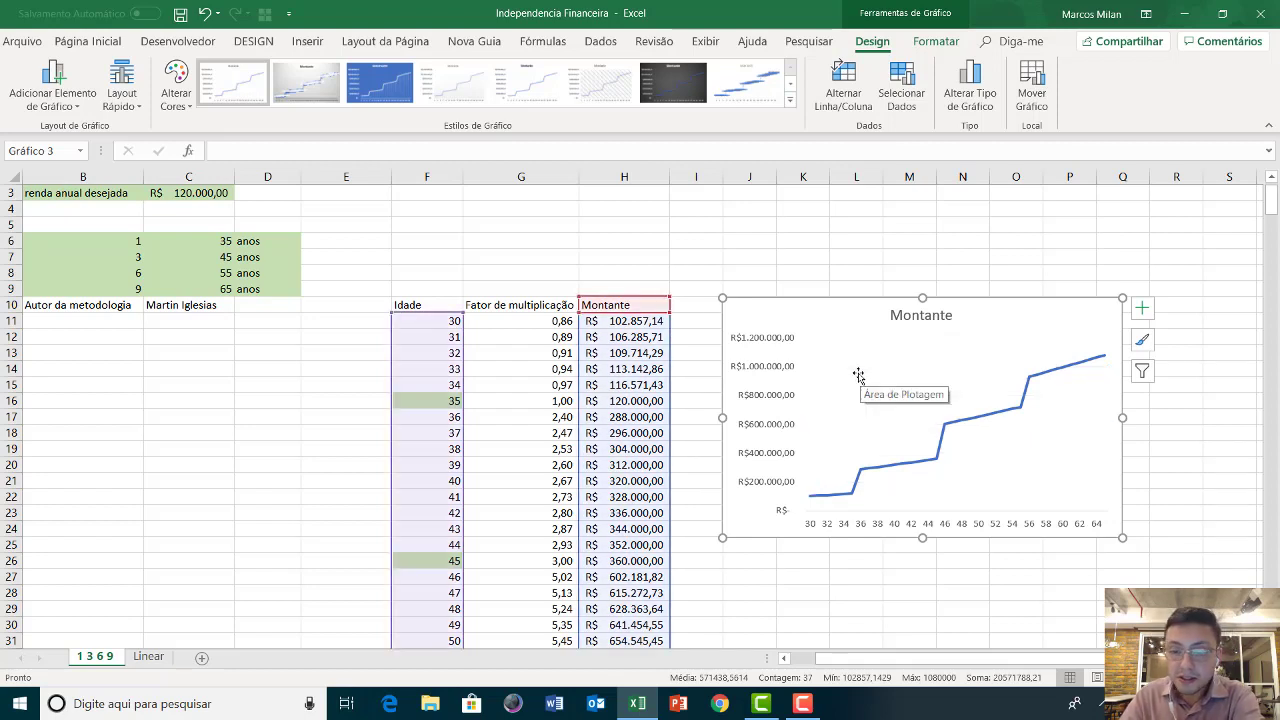
{"action": "left_click", "coordinate": [933, 316]}
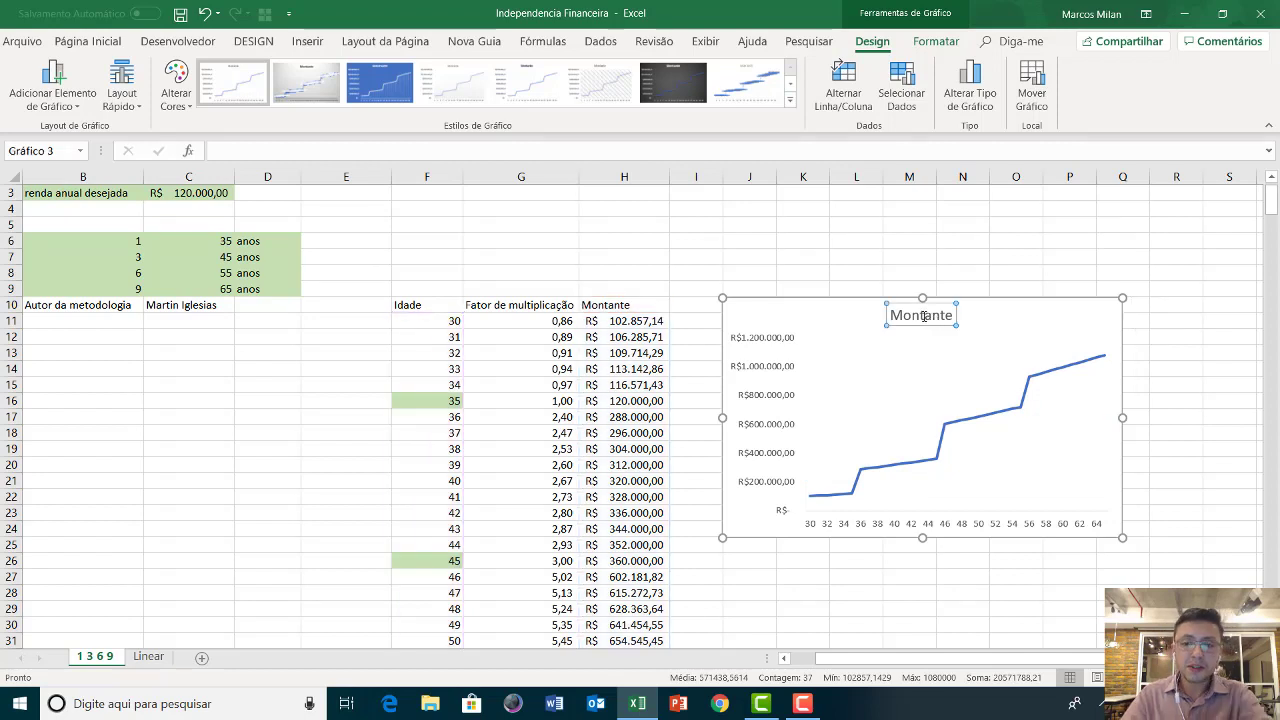
{"action": "double_click", "coordinate": [924, 316]}
{"action": "mouse_move", "coordinate": [924, 316]}
{"action": "left_mouse_down"}
{"action": "mouse_move", "coordinate": [909, 316]}
{"action": "mouse_move", "coordinate": [933, 320]}
{"action": "left_mouse_up"}
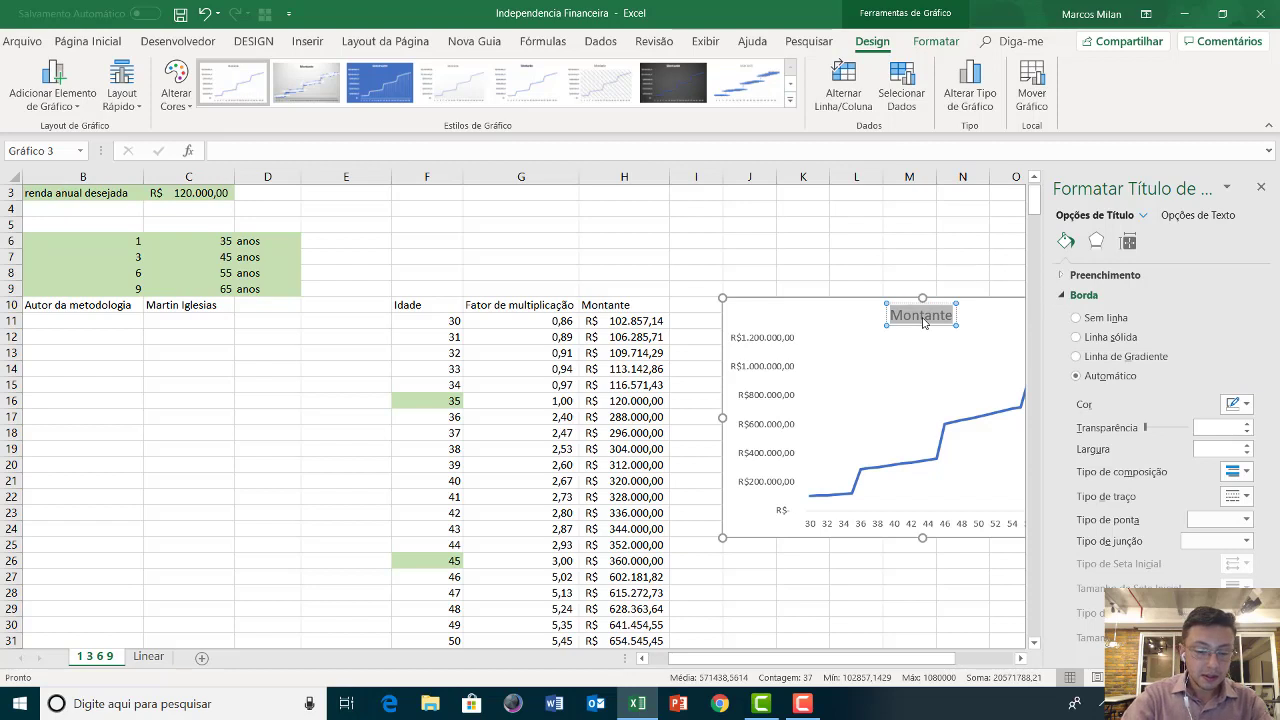
{"action": "type", "text": "Acumulação"}
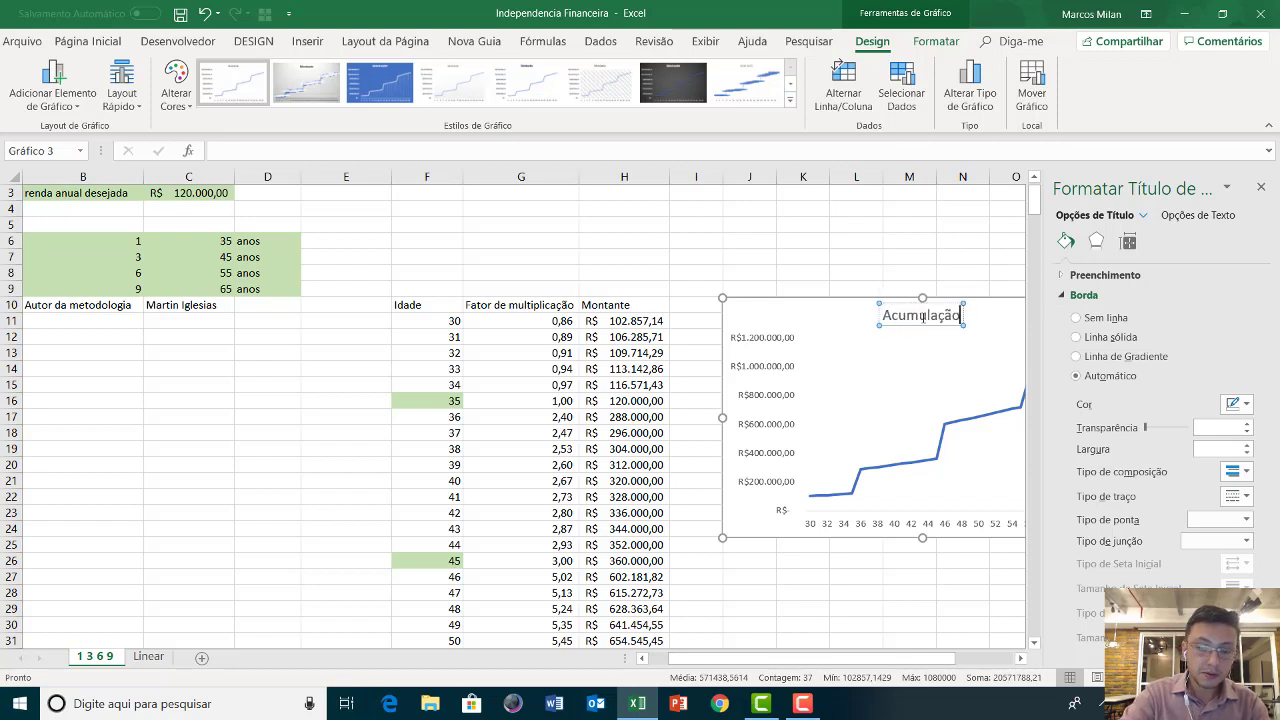
{"action": "type", "text": " 1 3 6 9"}
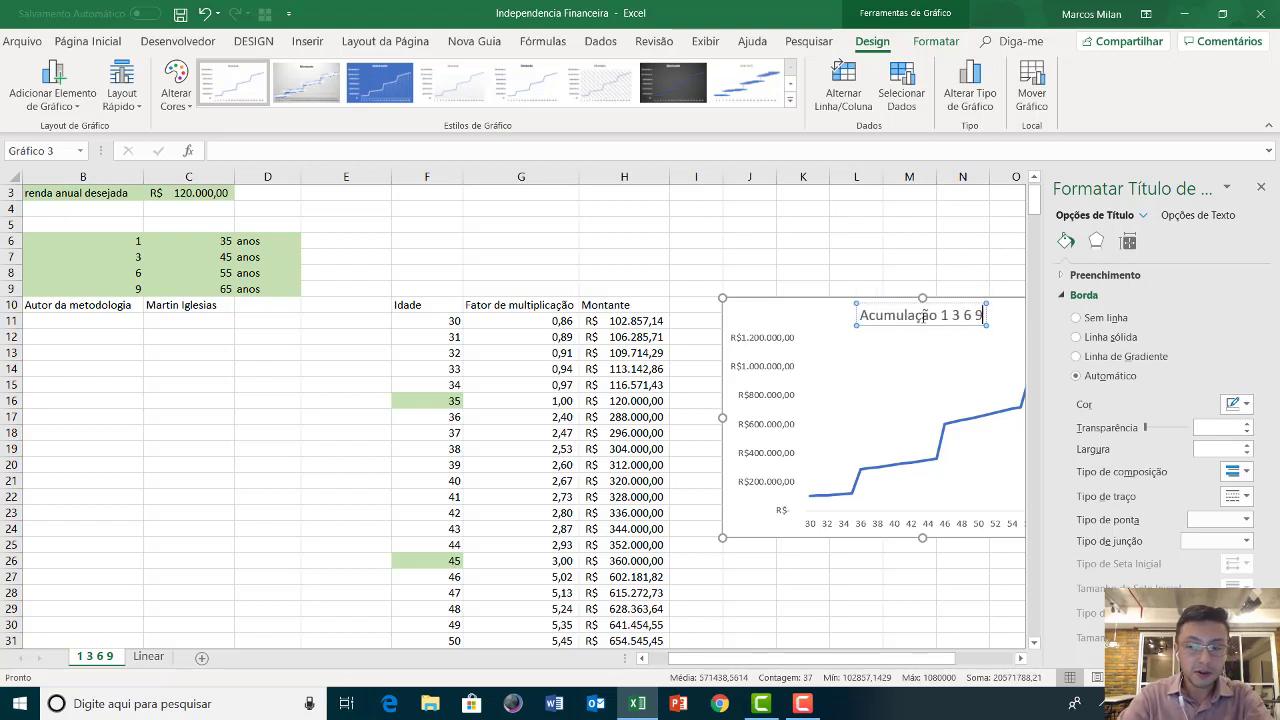
{"action": "left_click", "coordinate": [1259, 190]}
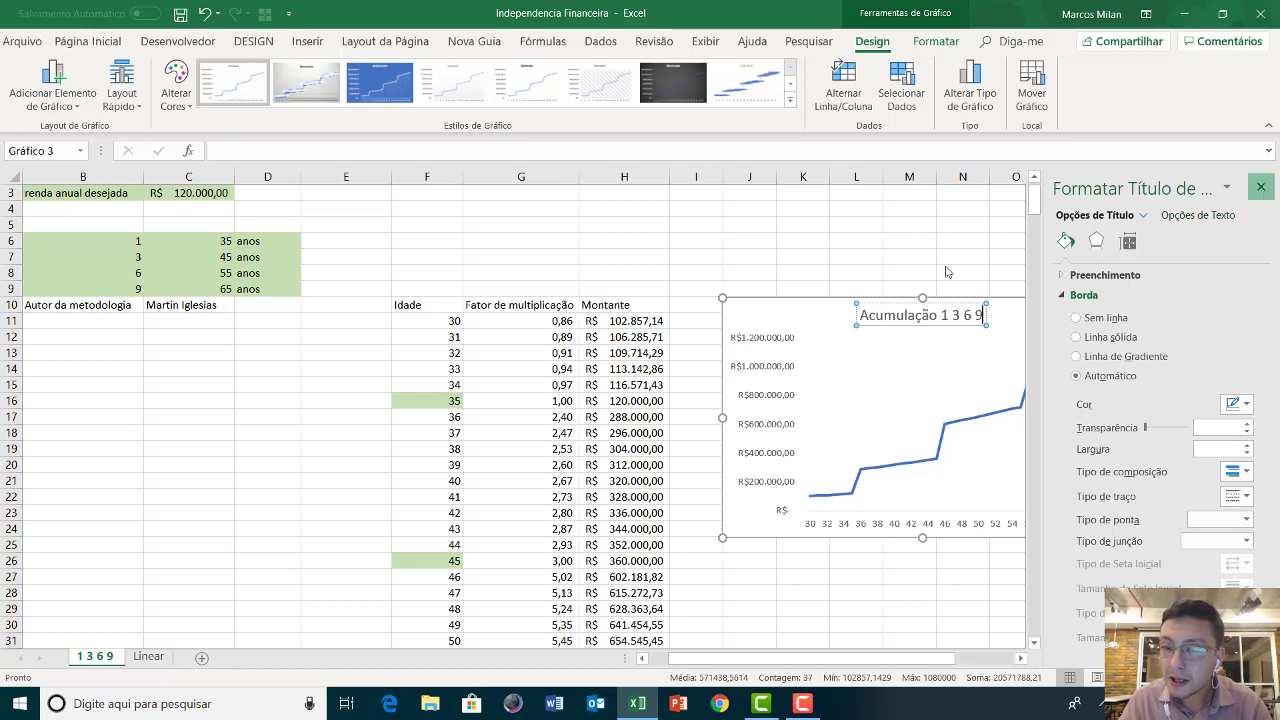
{"action": "left_click", "coordinate": [933, 266]}
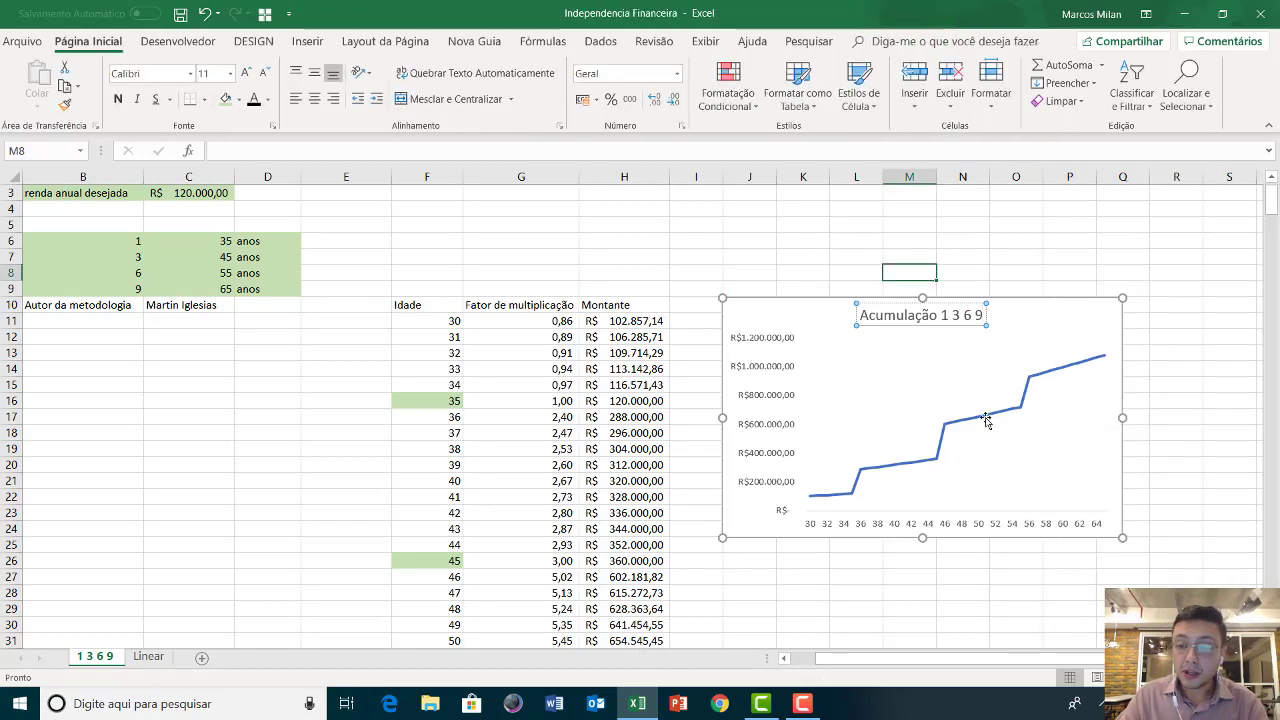
Add axis titles to the Acumulação 1 3 6 9 chart
{"action": "left_click", "coordinate": [1110, 330]}
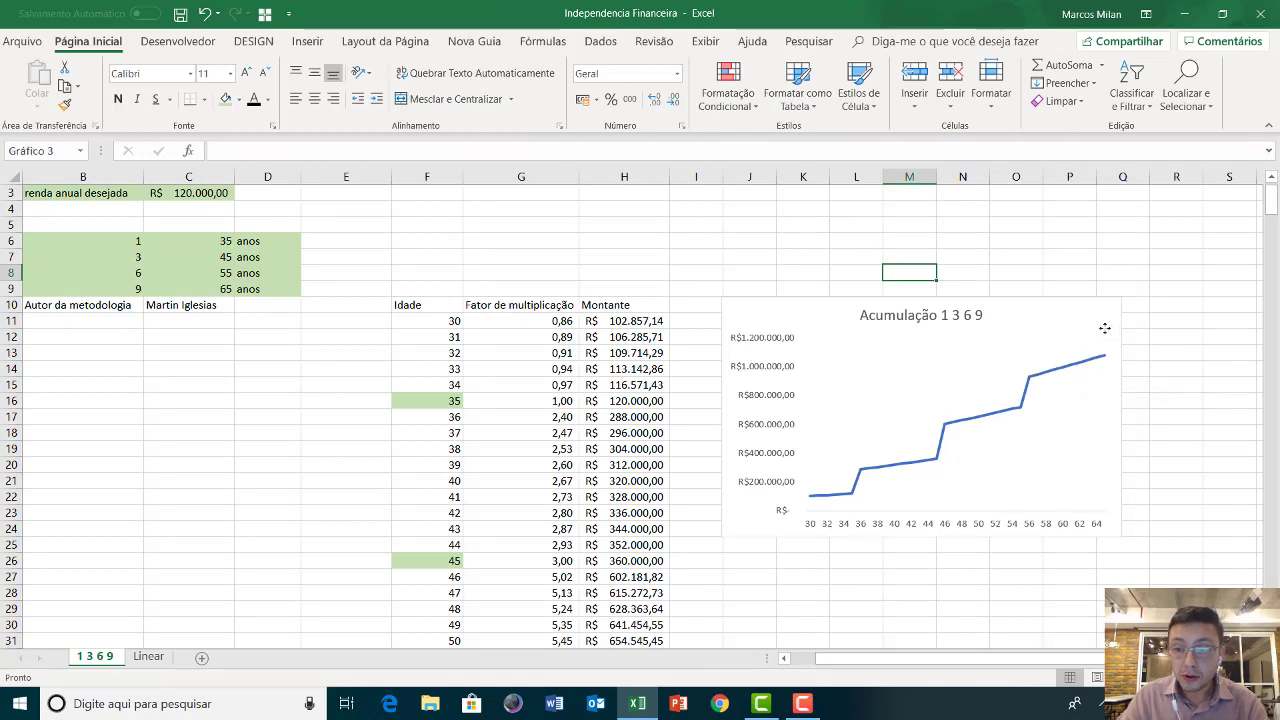
{"action": "left_click", "coordinate": [1141, 310]}
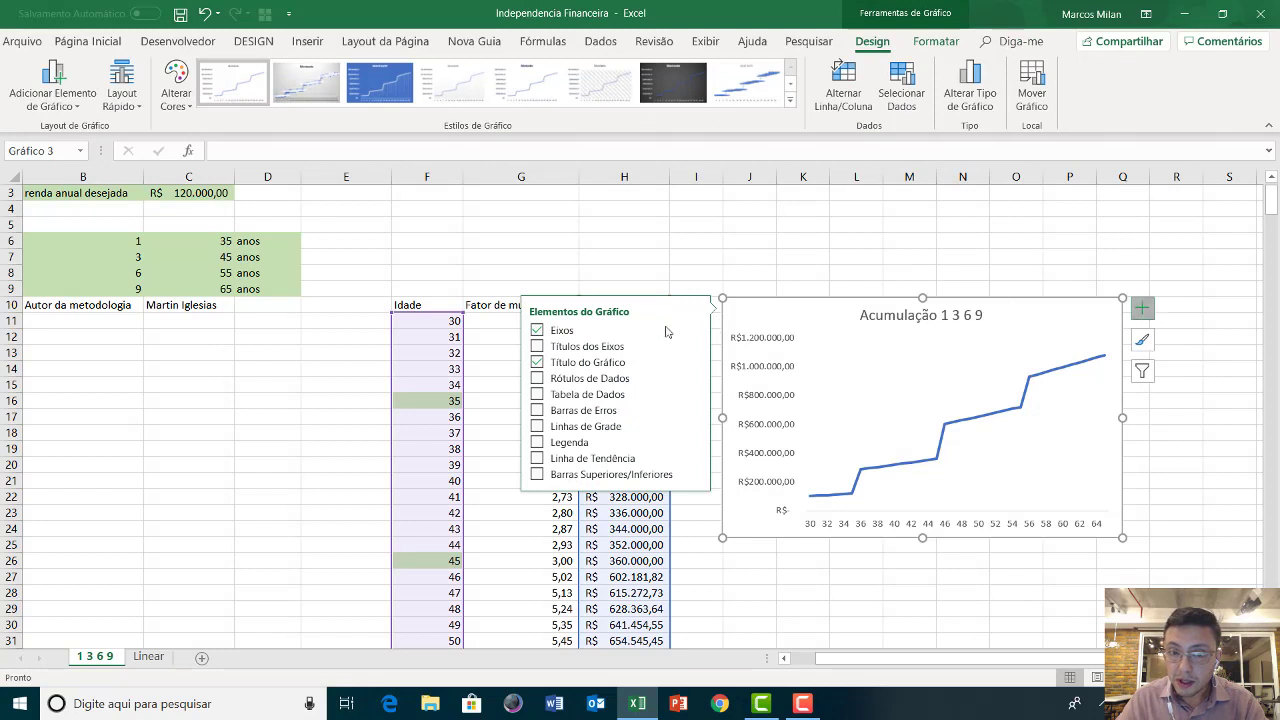
{"action": "left_click", "coordinate": [538, 347]}
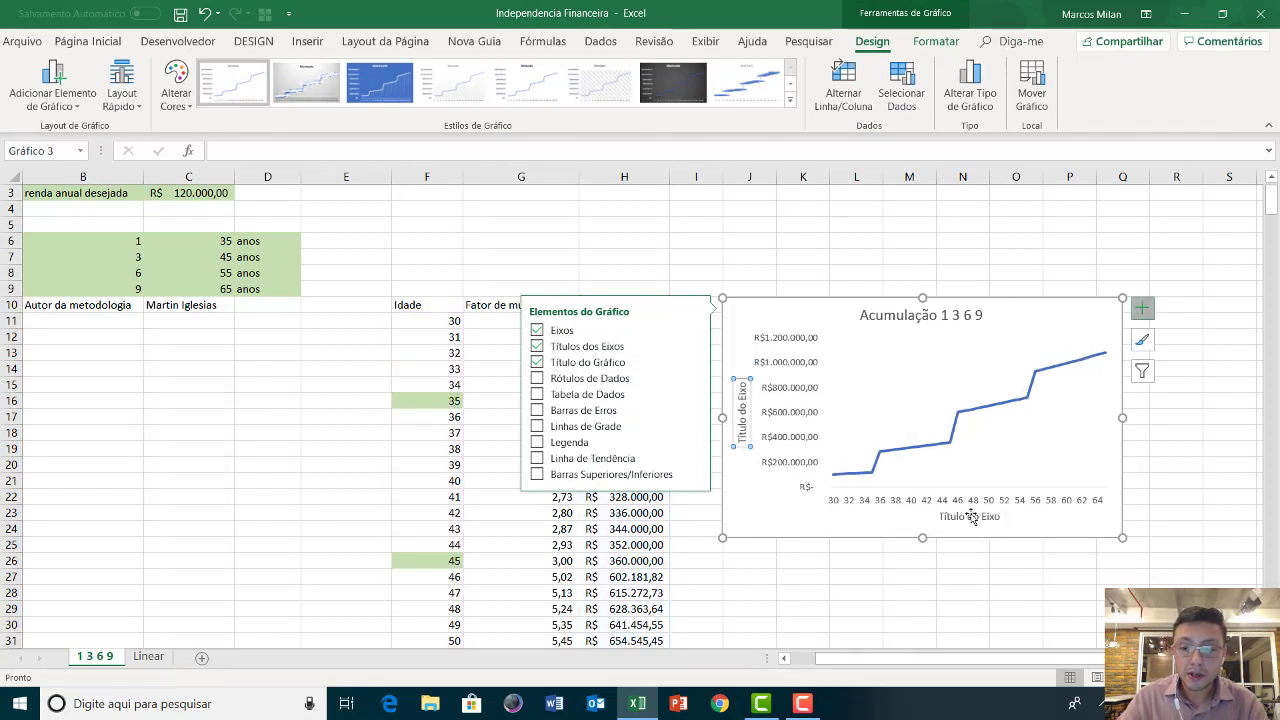
Replace the placeholder text of the horizontal axis title with "Idade"
{"action": "double_click", "coordinate": [972, 517]}
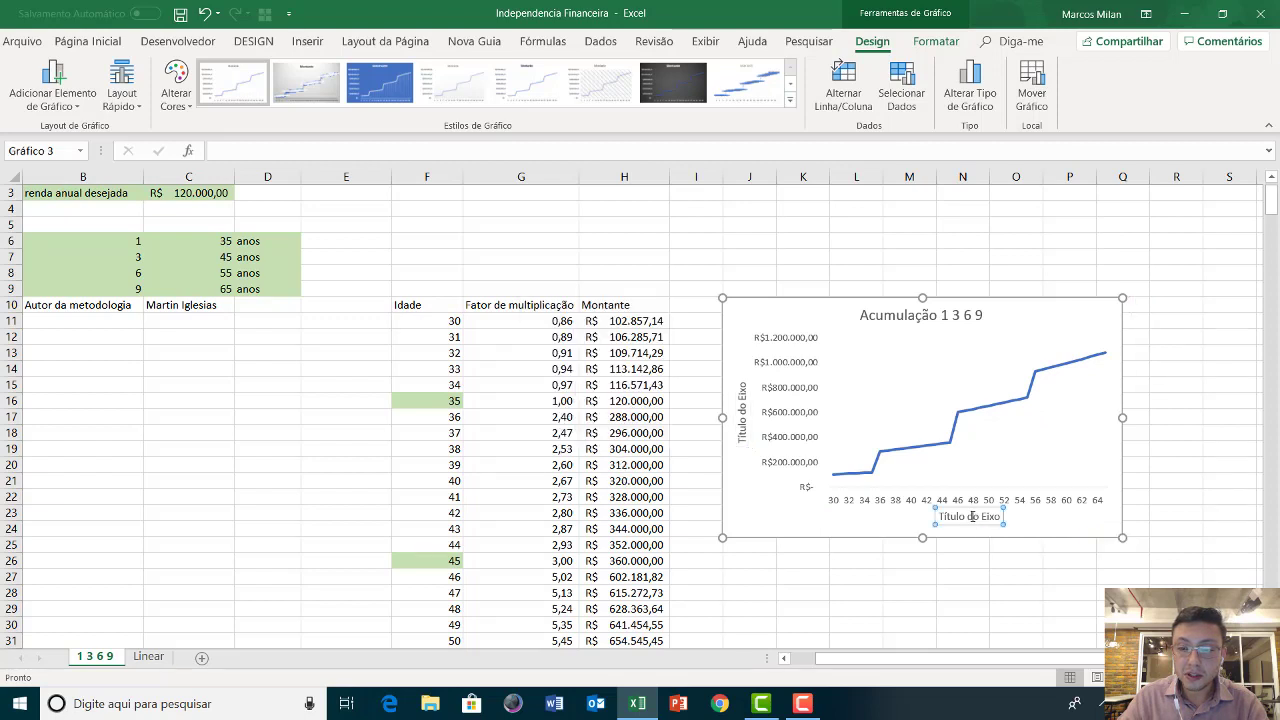
{"action": "double_click", "coordinate": [972, 516]}
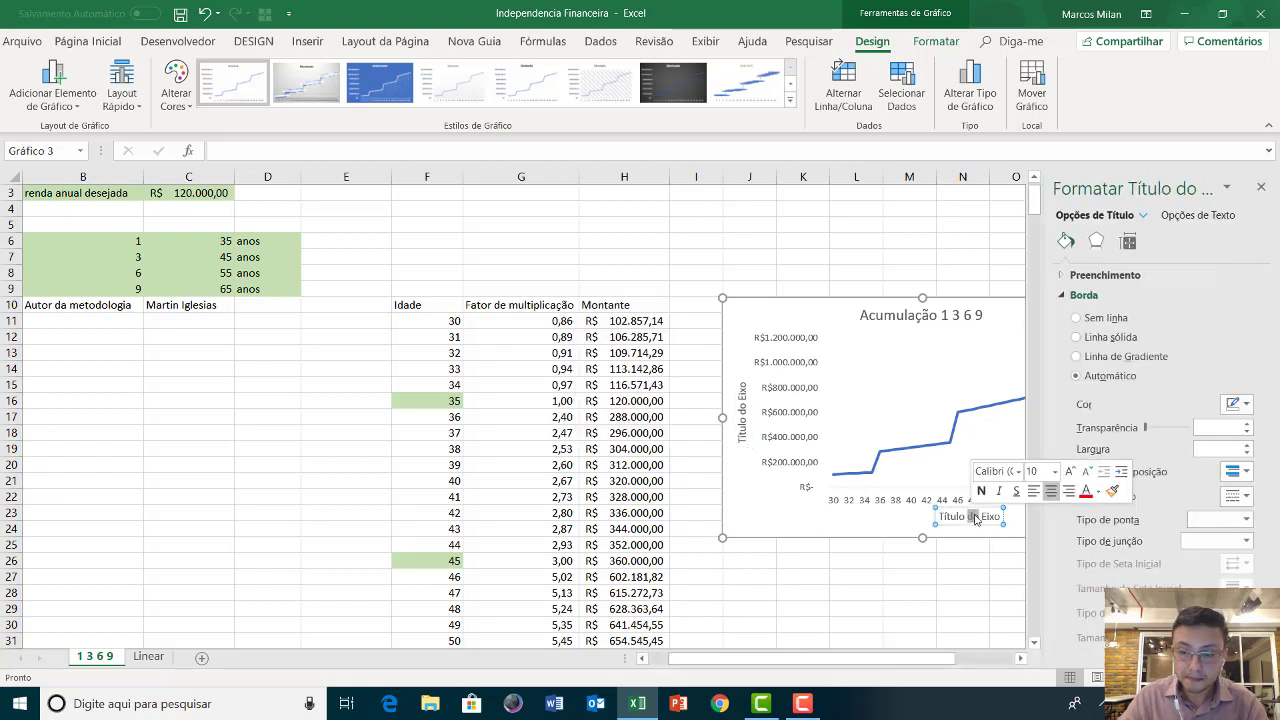
{"action": "key", "text": "BackSpace"}
{"action": "key", "text": "BackSpace"}
{"action": "key", "text": "BackSpace"}
{"action": "key", "text": "BackSpace"}
{"action": "key", "text": "BackSpace"}
{"action": "key", "text": "BackSpace"}
{"action": "key", "text": "BackSpace"}
{"action": "key", "text": "BackSpace"}
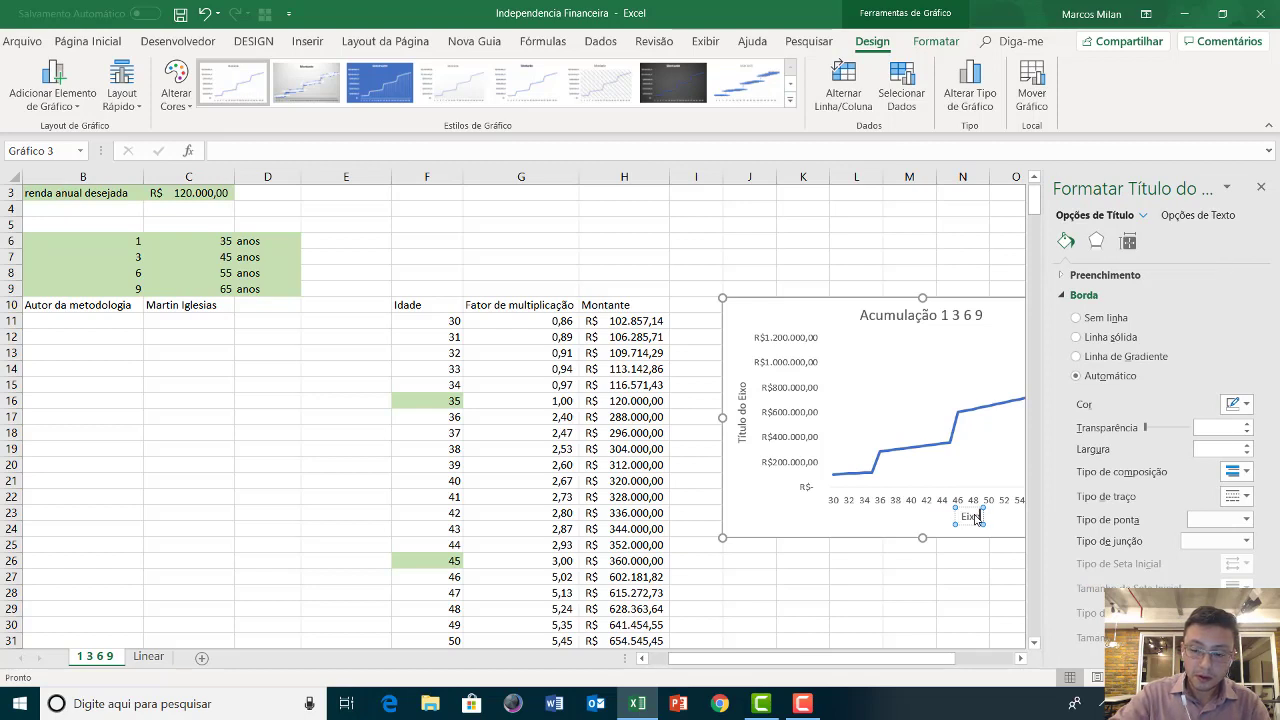
{"action": "key", "text": "Delete"}
{"action": "key", "text": "Delete"}
{"action": "key", "text": "Delete"}
{"action": "key", "text": "Delete"}
{"action": "type", "text": "Ida"}
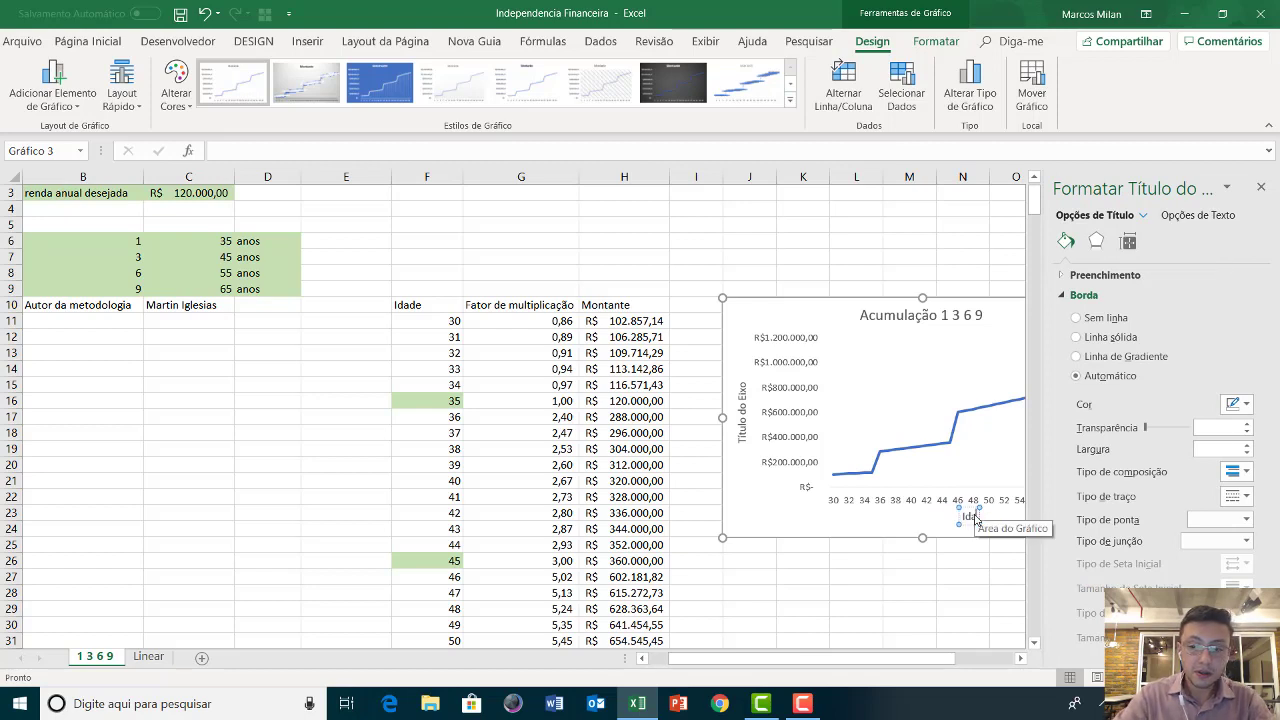
{"action": "type", "text": "de"}
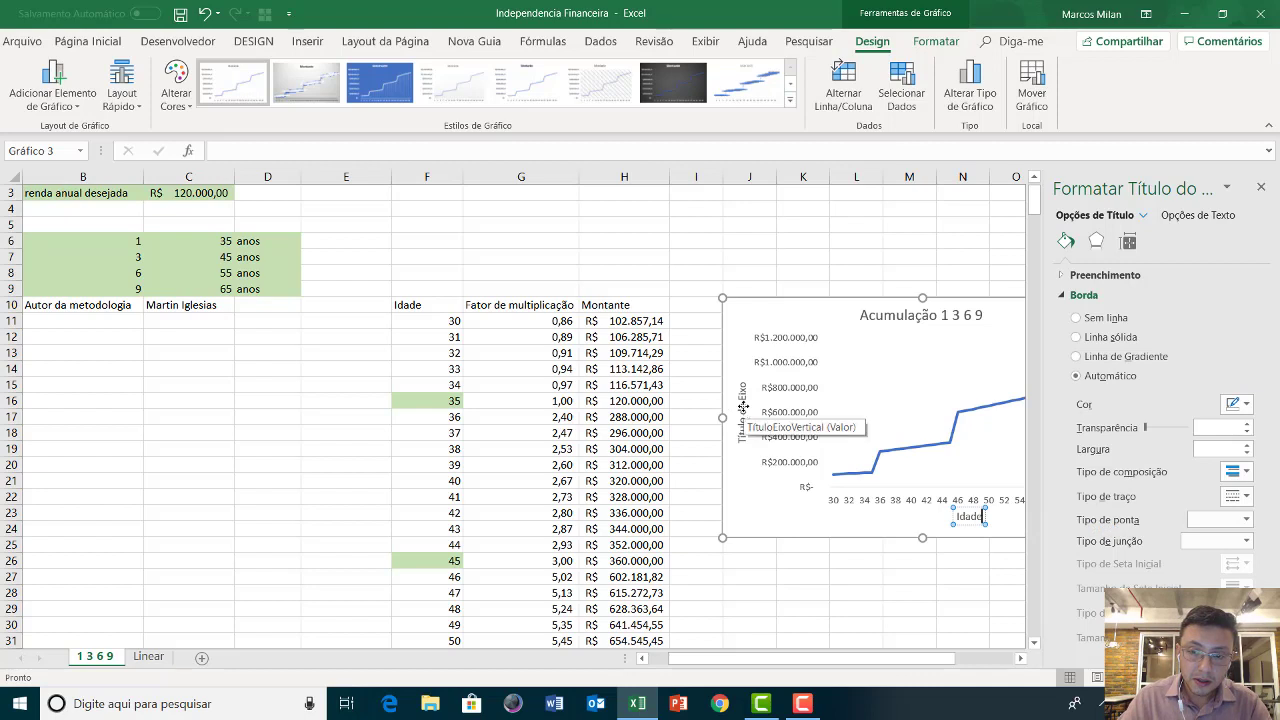
Replace the placeholder text of the vertical axis title with "Montante"
{"action": "left_click", "coordinate": [742, 406]}
{"action": "left_click", "coordinate": [742, 408]}
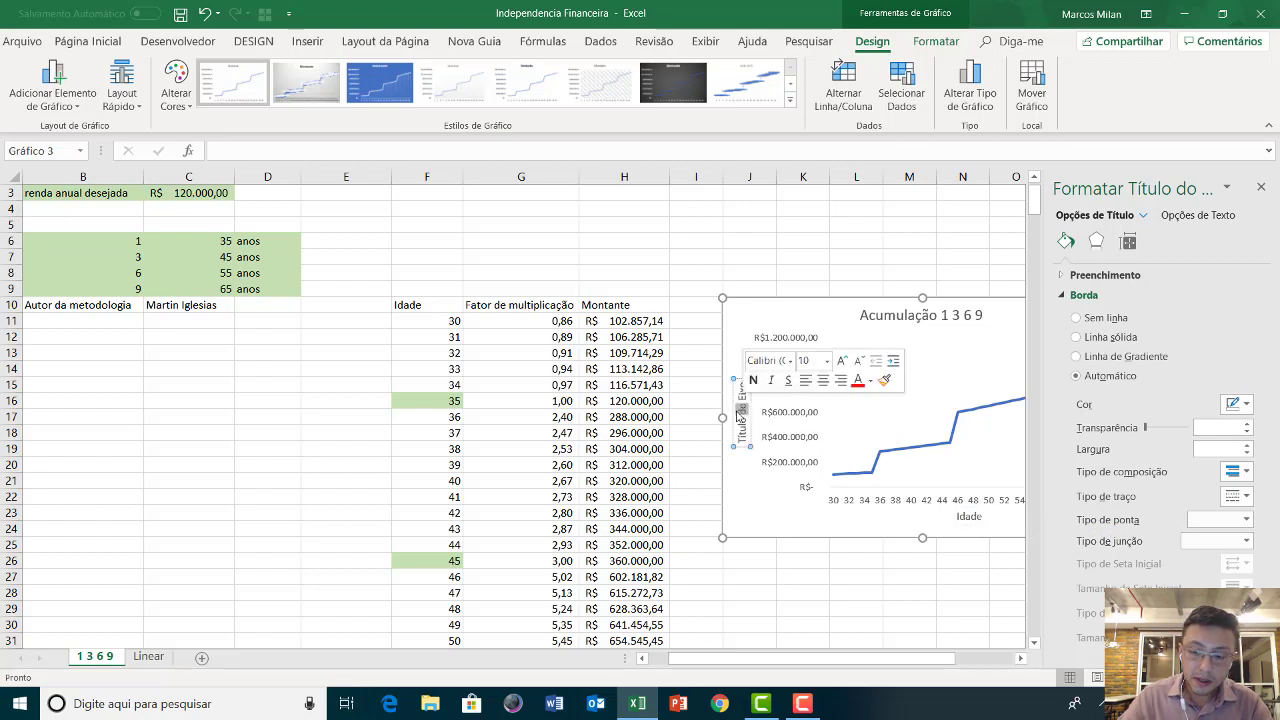
{"action": "key", "text": "BackSpace"}
{"action": "key", "text": "BackSpace"}
{"action": "key", "text": "BackSpace"}
{"action": "key", "text": "BackSpace"}
{"action": "key", "text": "BackSpace"}
{"action": "key", "text": "BackSpace"}
{"action": "key", "text": "BackSpace"}
{"action": "key", "text": "BackSpace"}
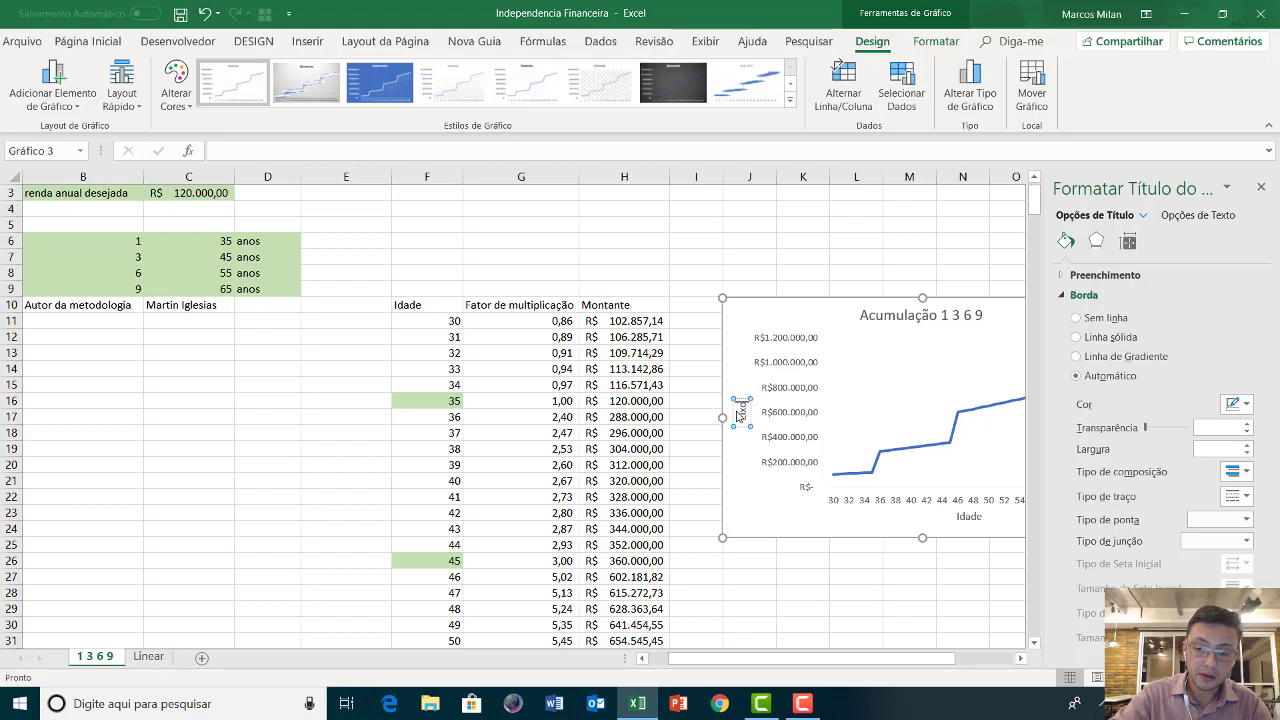
{"action": "key", "text": "BackSpace"}
{"action": "key", "text": "BackSpace"}
{"action": "key", "text": "BackSpace"}
{"action": "key", "text": "BackSpace"}
{"action": "type", "text": "Mo"}
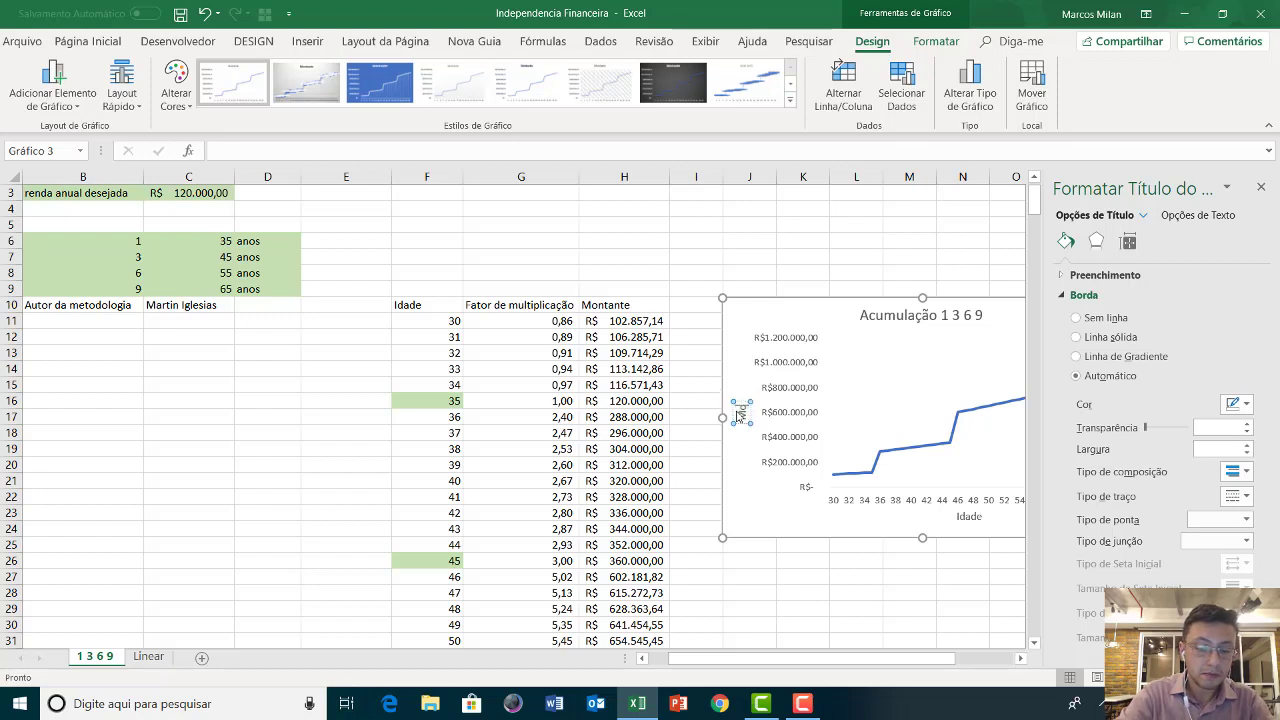
{"action": "type", "text": "ntante"}
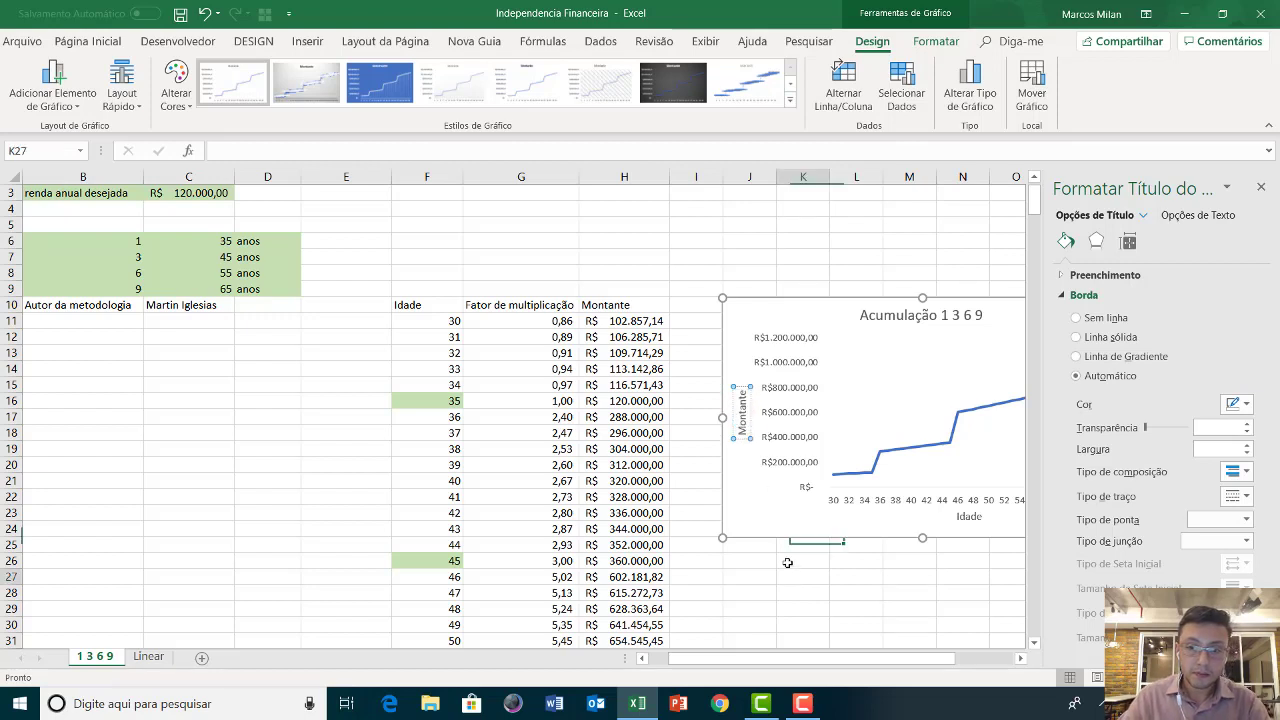
Close the formatting pane and move the Acumulação 1 3 6 9 chart up about two rows
{"action": "left_click", "coordinate": [789, 578]}
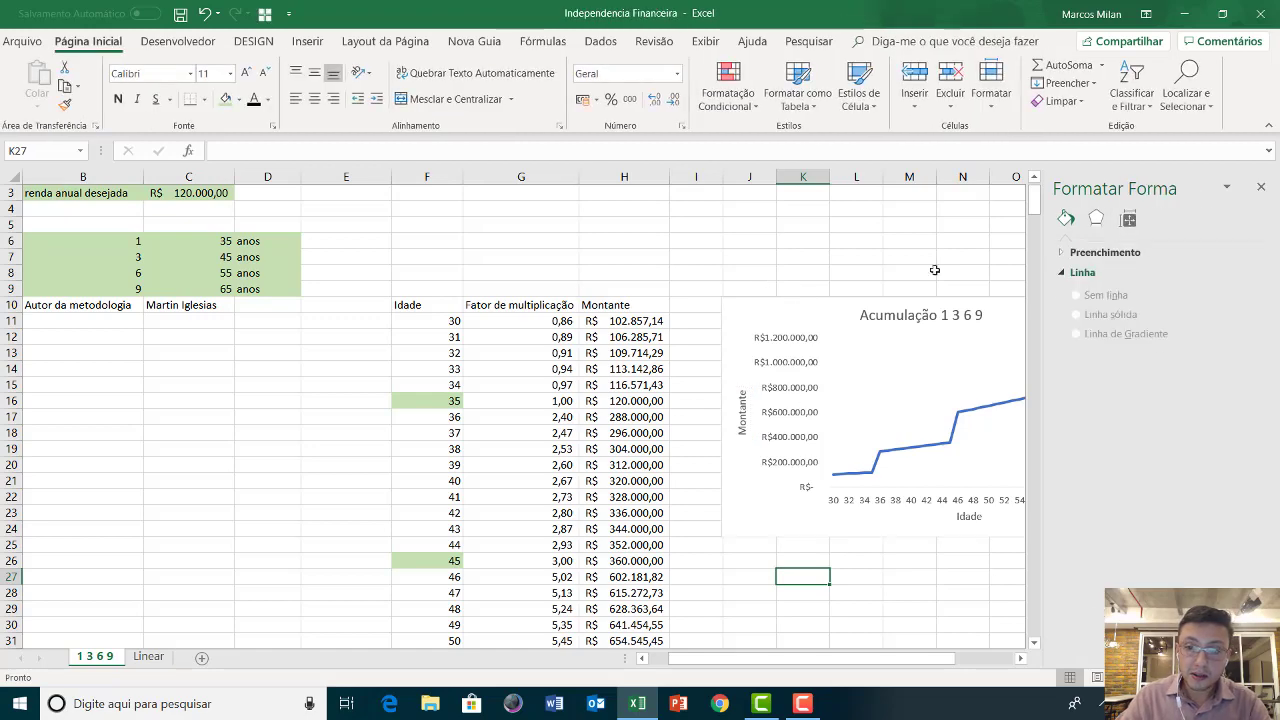
{"action": "left_click", "coordinate": [1261, 190]}
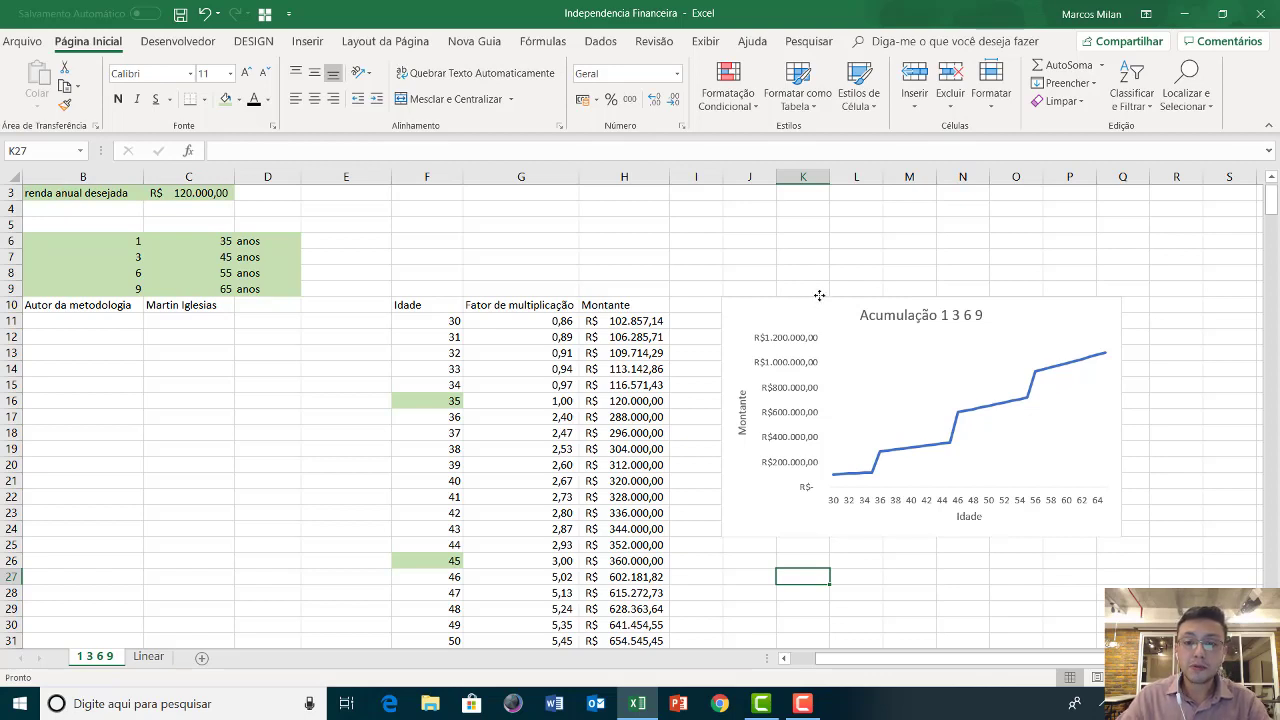
{"action": "left_click_drag", "start_coordinate": [819, 304], "coordinate": [820, 270]}
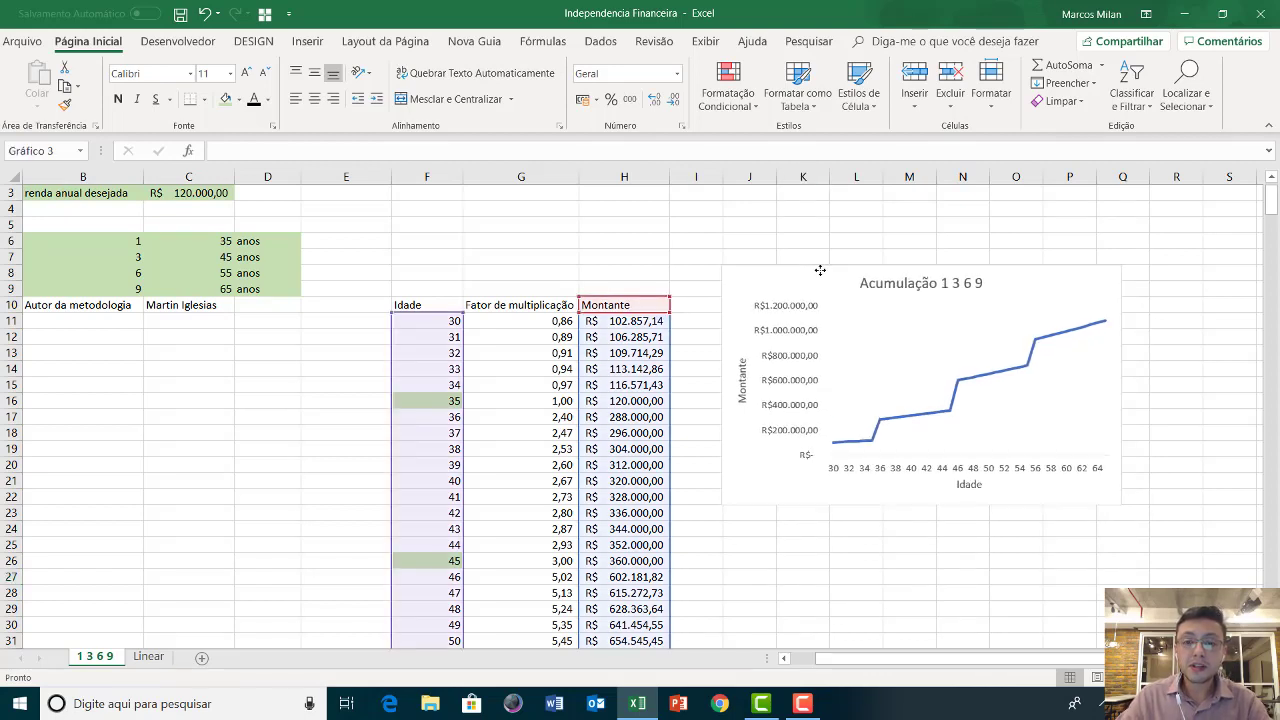
{"action": "left_click", "coordinate": [846, 309]}
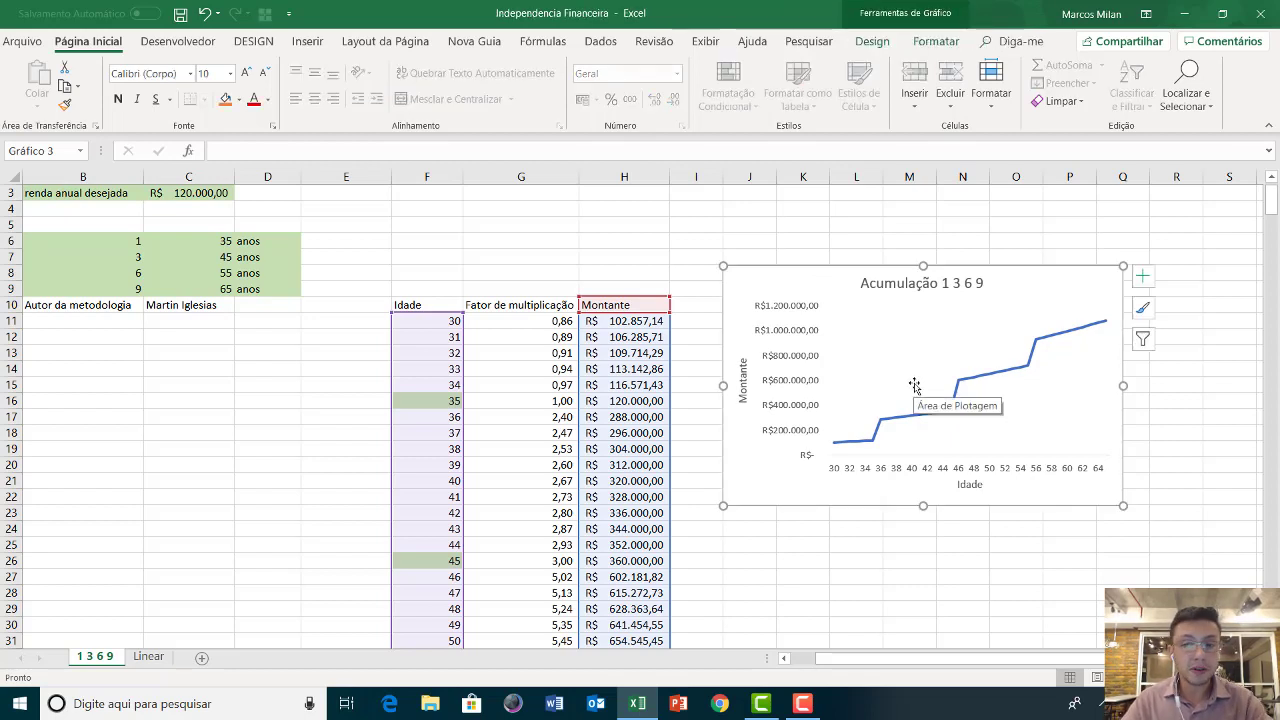
{"action": "key", "text": "Escape"}
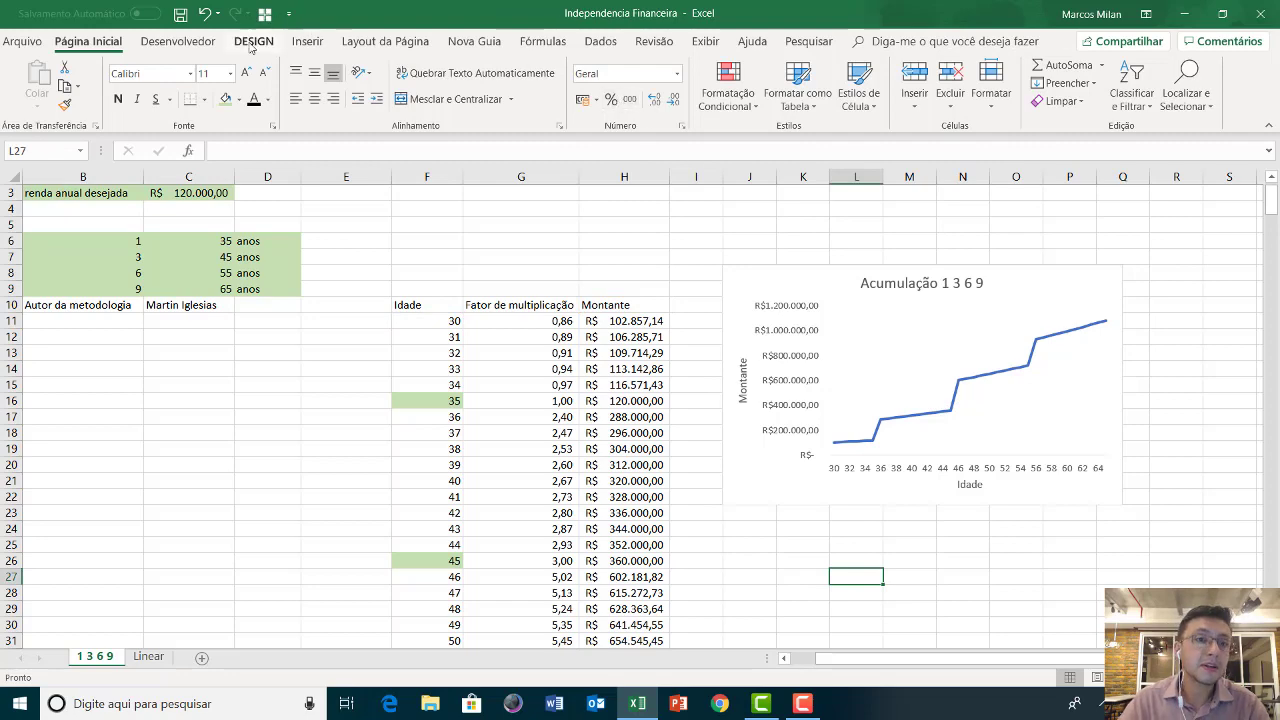
Draw a vertical straight line about 5 cm tall on the chart at age 35
{"action": "left_click", "coordinate": [303, 44]}
{"action": "left_click", "coordinate": [215, 104]}
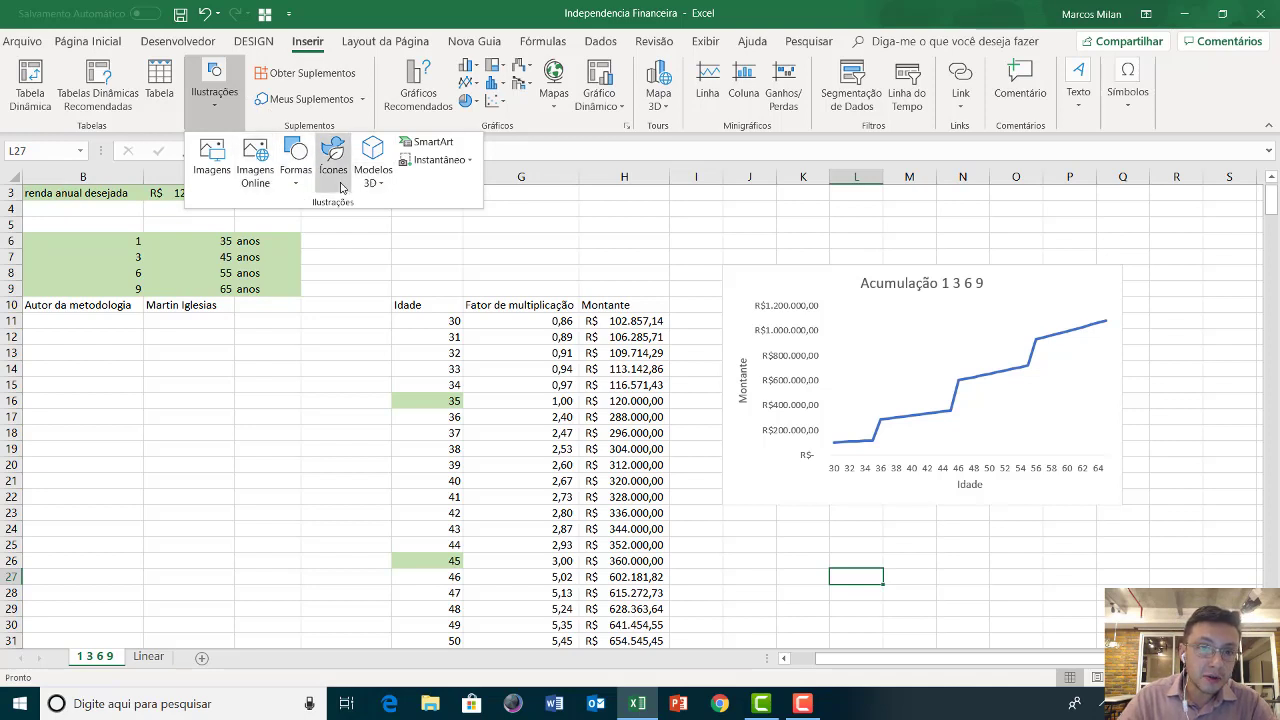
{"action": "left_click", "coordinate": [298, 184]}
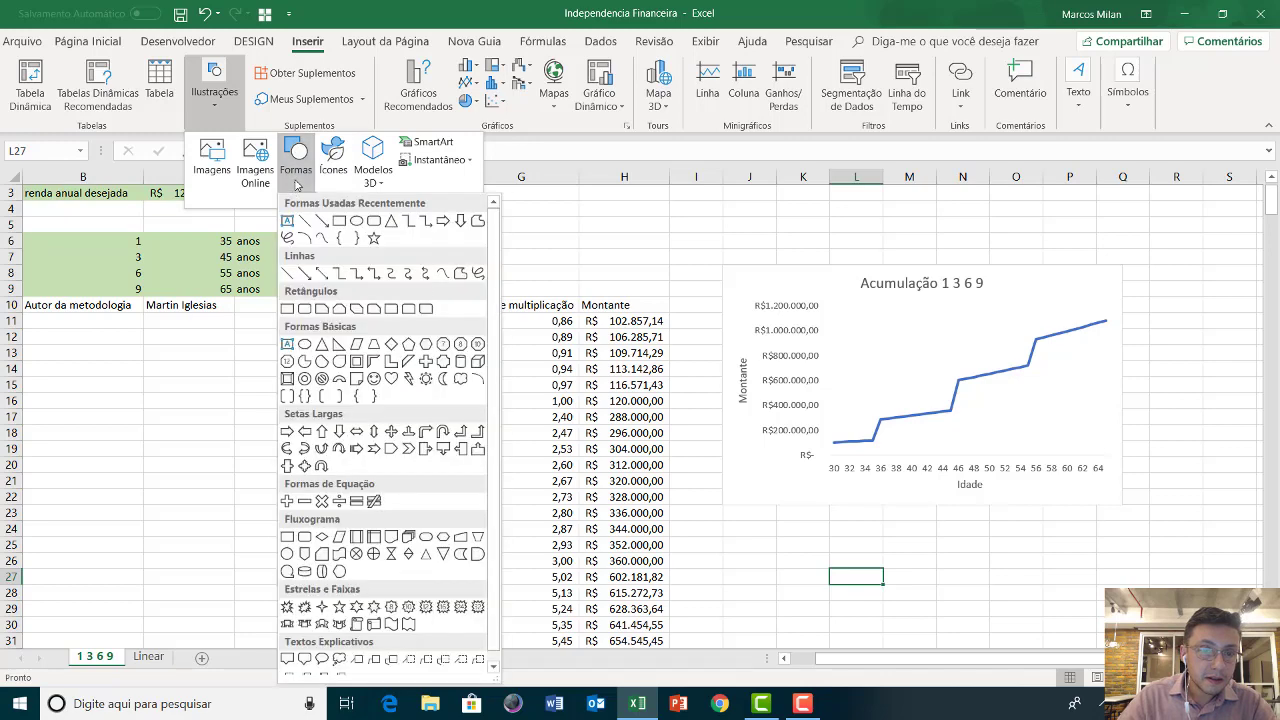
{"action": "left_click", "coordinate": [304, 220]}
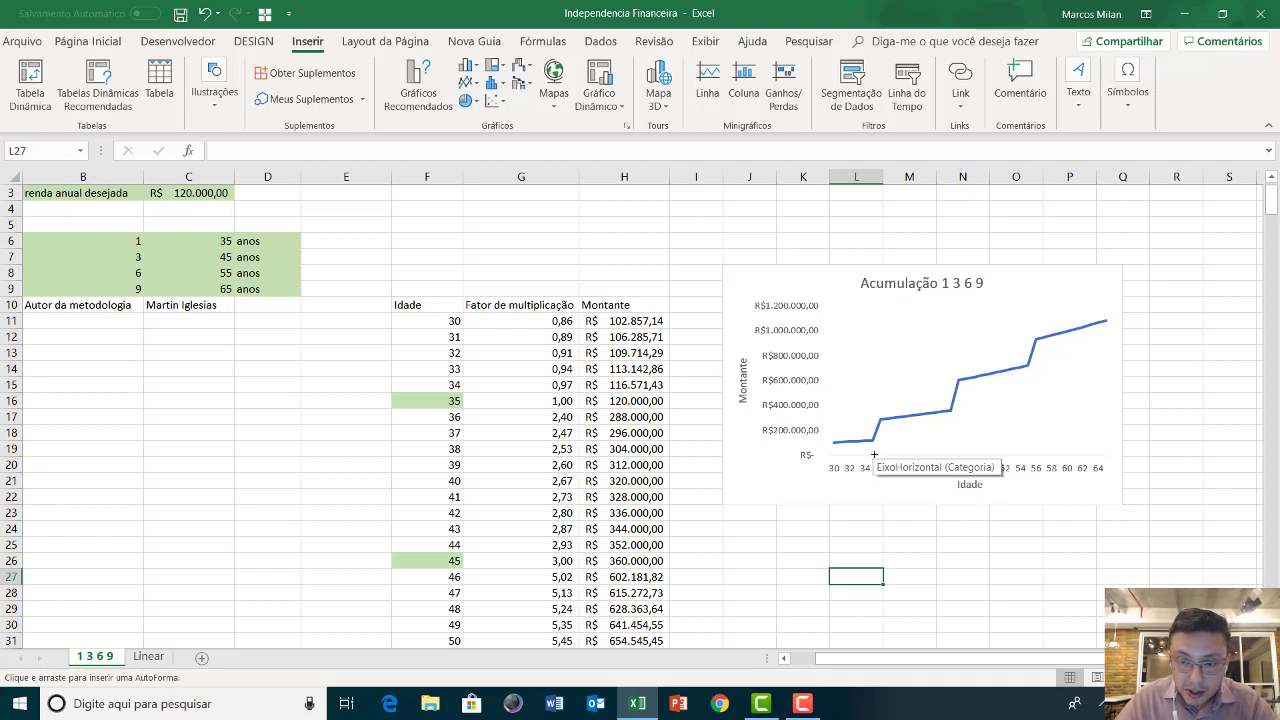
{"action": "left_click_drag", "start_coordinate": [875, 437], "coordinate": [872, 297]}
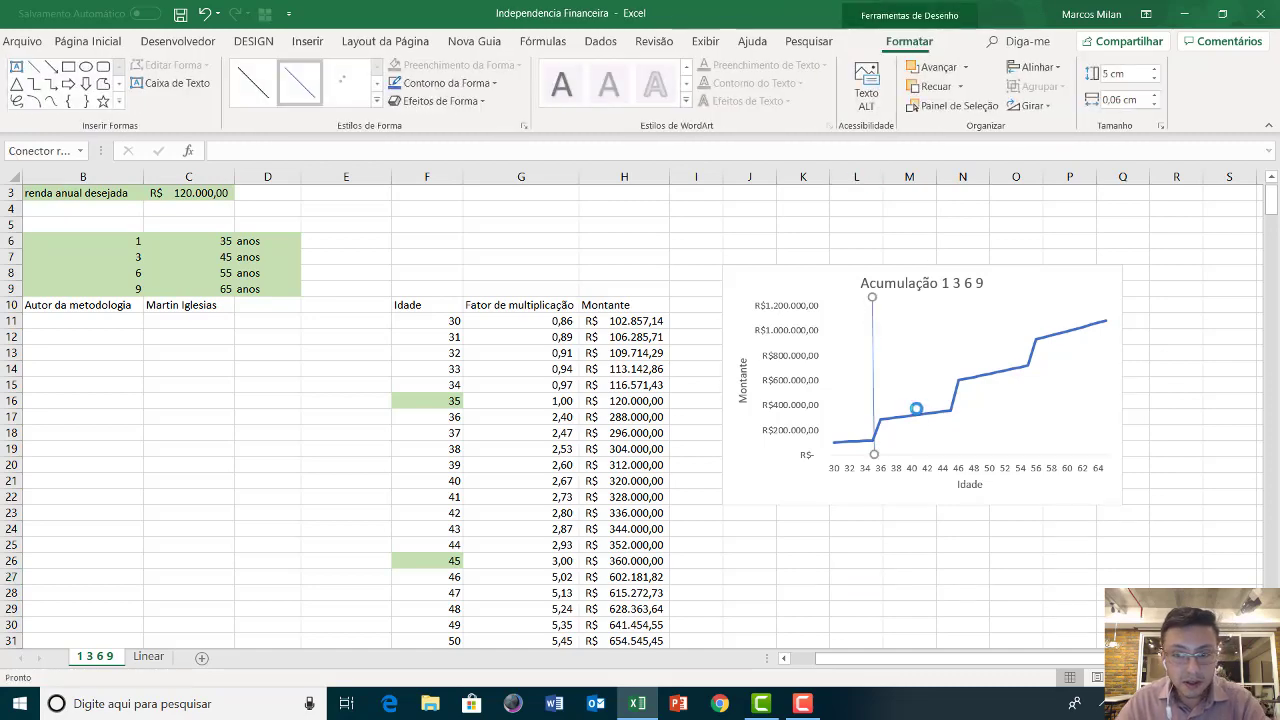
Duplicate the vertical line and place the copies on the chart at ages 45, 55 and 65
{"action": "key", "text": "ctrl+c"}
{"action": "key", "text": "ctrl+v"}
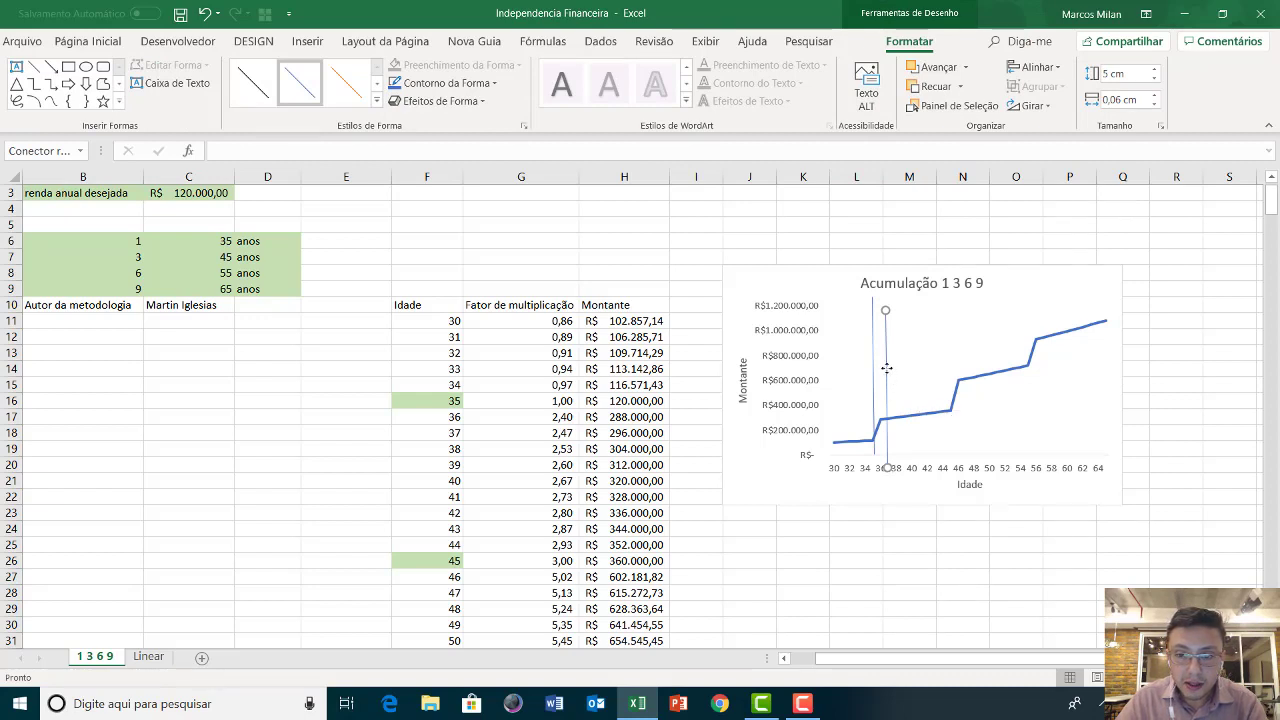
{"action": "left_click_drag", "start_coordinate": [888, 370], "coordinate": [1028, 353]}
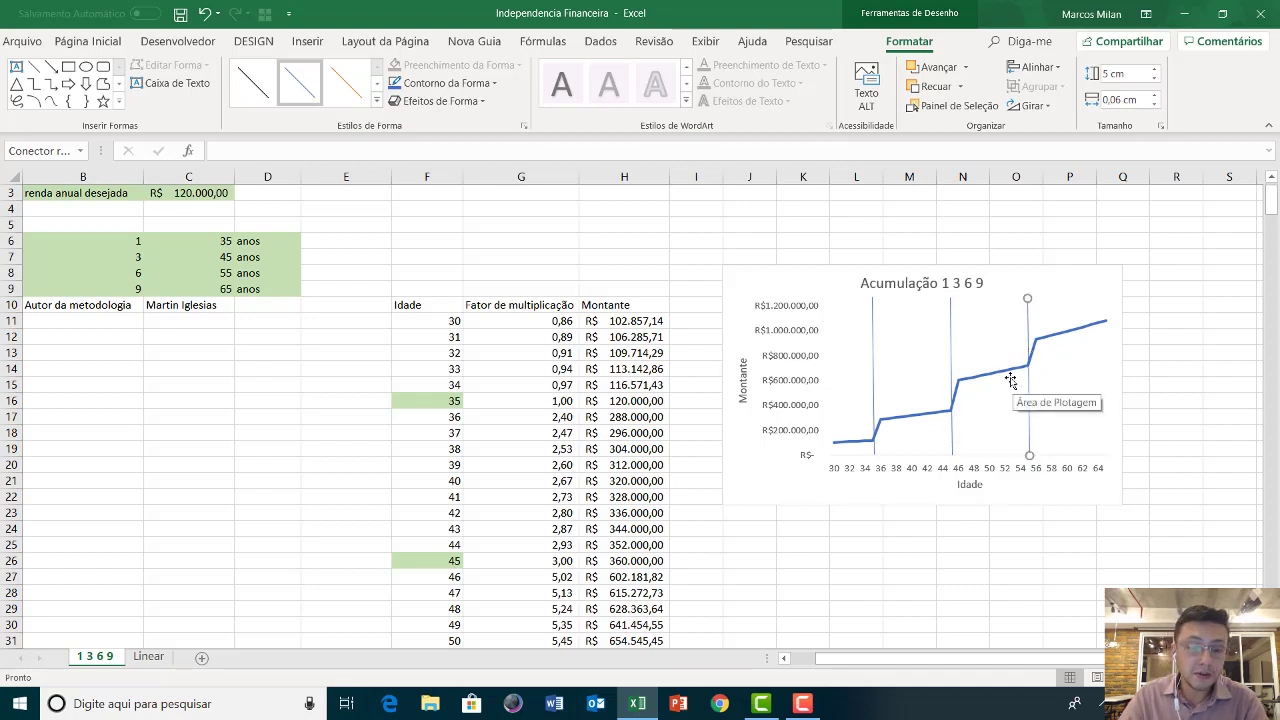
{"action": "left_click_drag", "start_coordinate": [1010, 380], "coordinate": [1107, 350]}
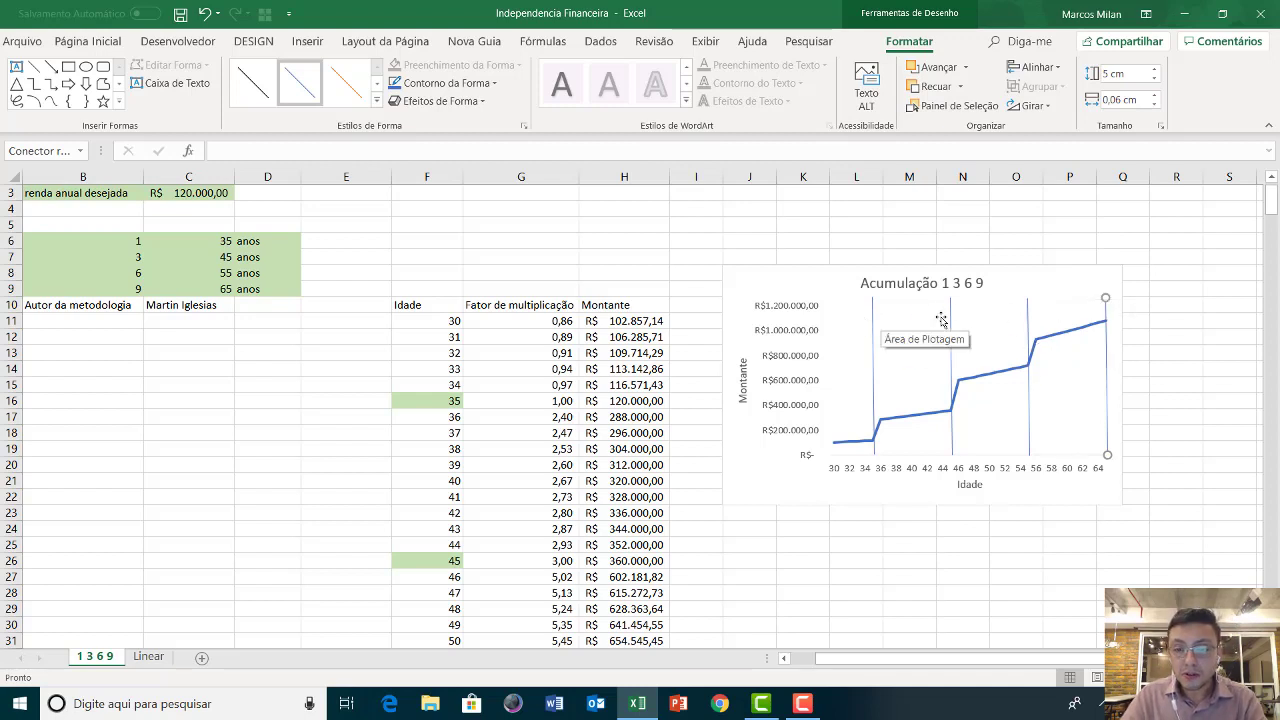
Add a text box reading "Rentabilidade" in the chart between the lines at ages 35 and 45, and widen it slightly
{"action": "left_click", "coordinate": [1054, 276]}
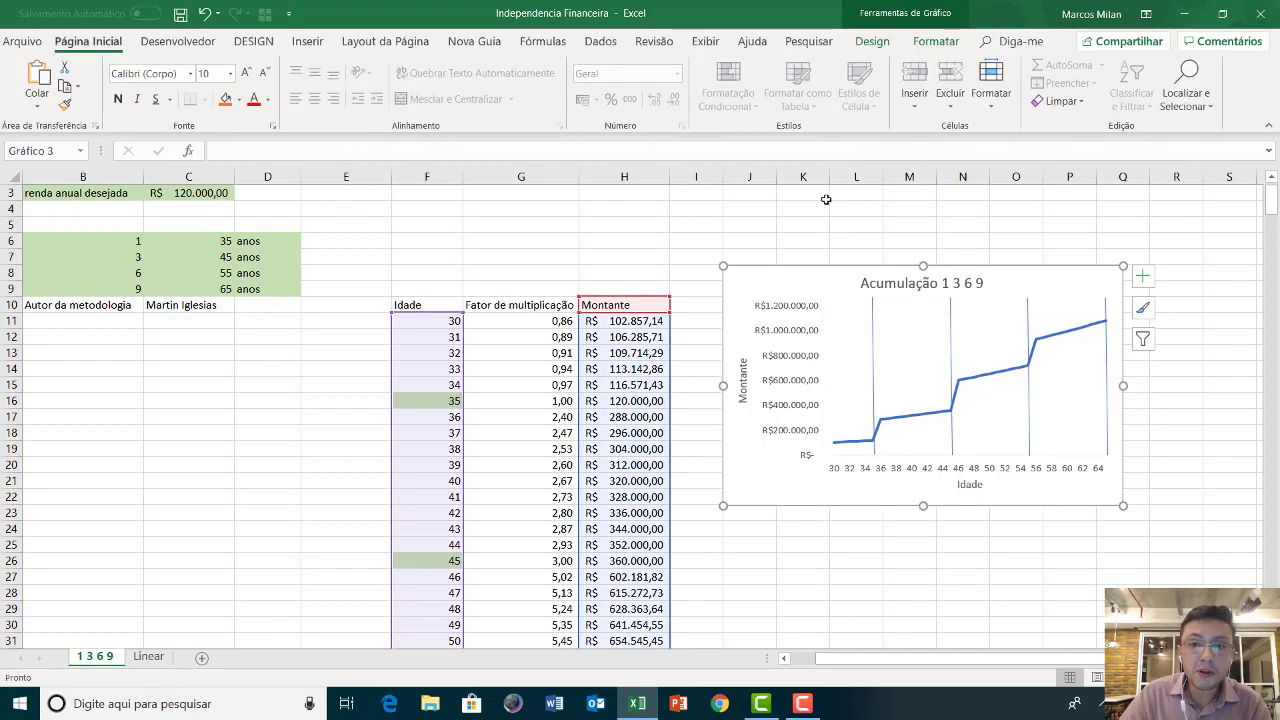
{"action": "left_click", "coordinate": [301, 43]}
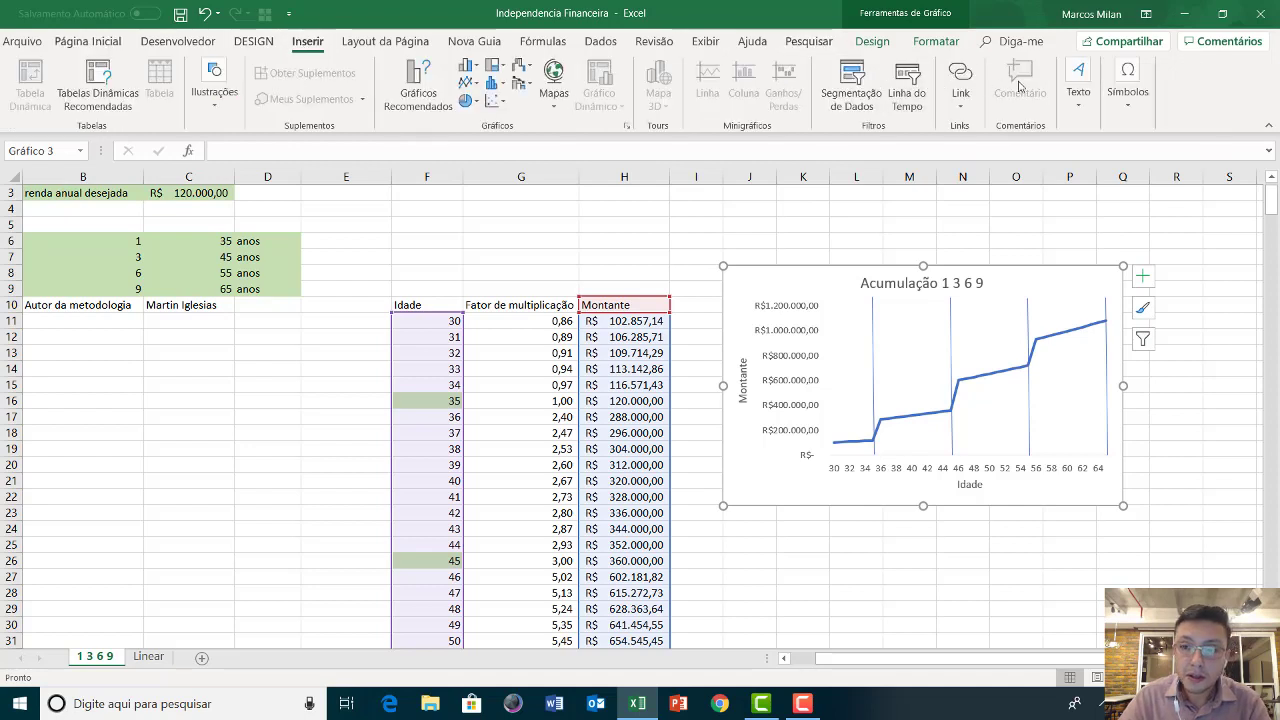
{"action": "left_click", "coordinate": [1086, 80]}
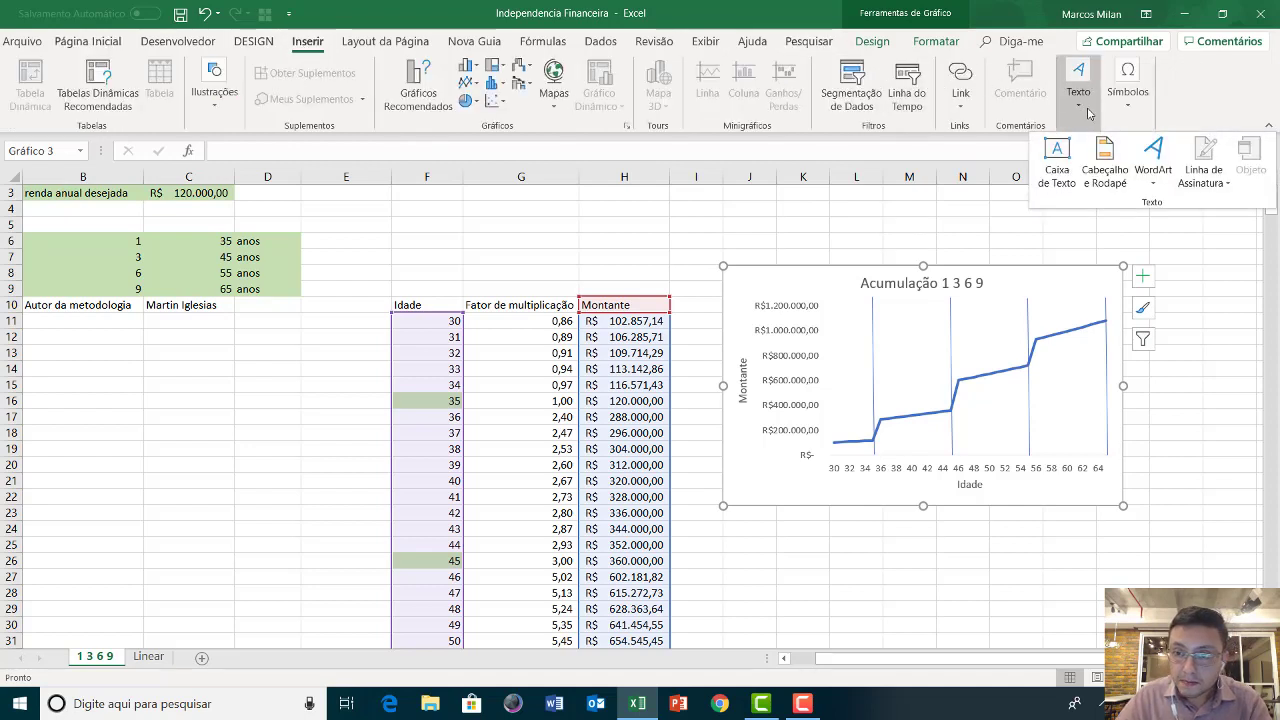
{"action": "left_click", "coordinate": [1061, 150]}
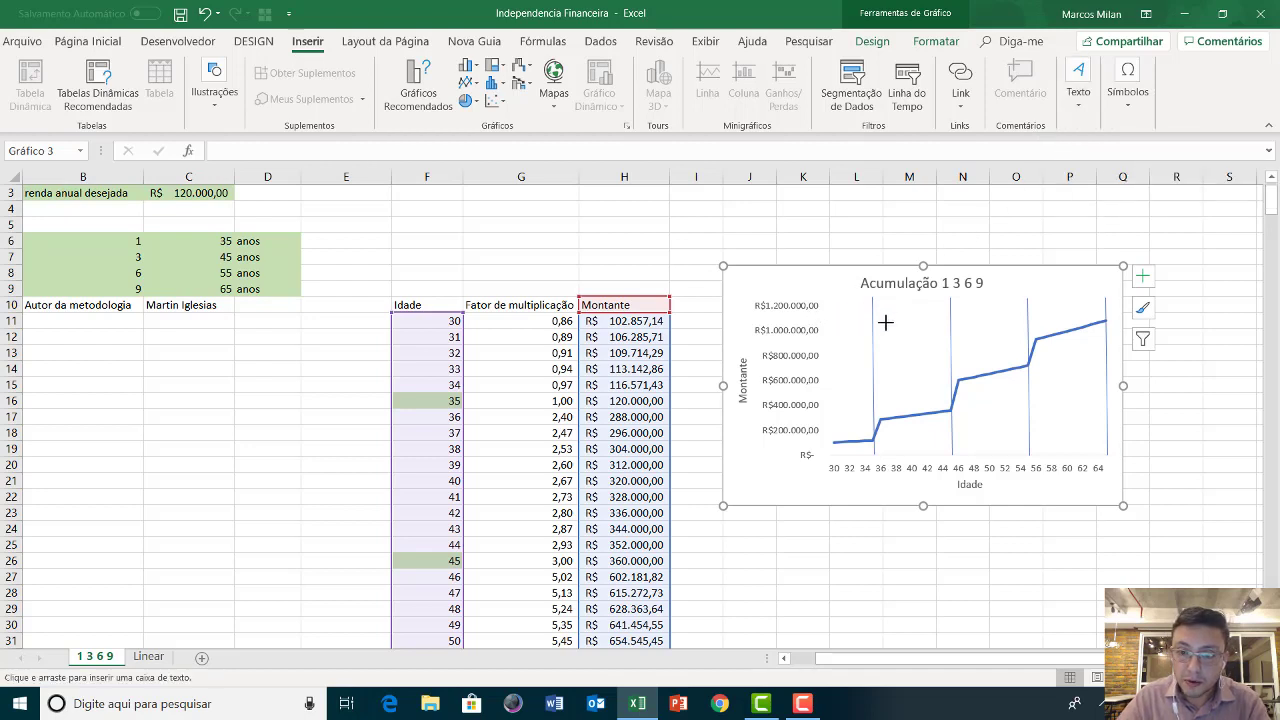
{"action": "left_click_drag", "start_coordinate": [881, 314], "coordinate": [945, 327]}
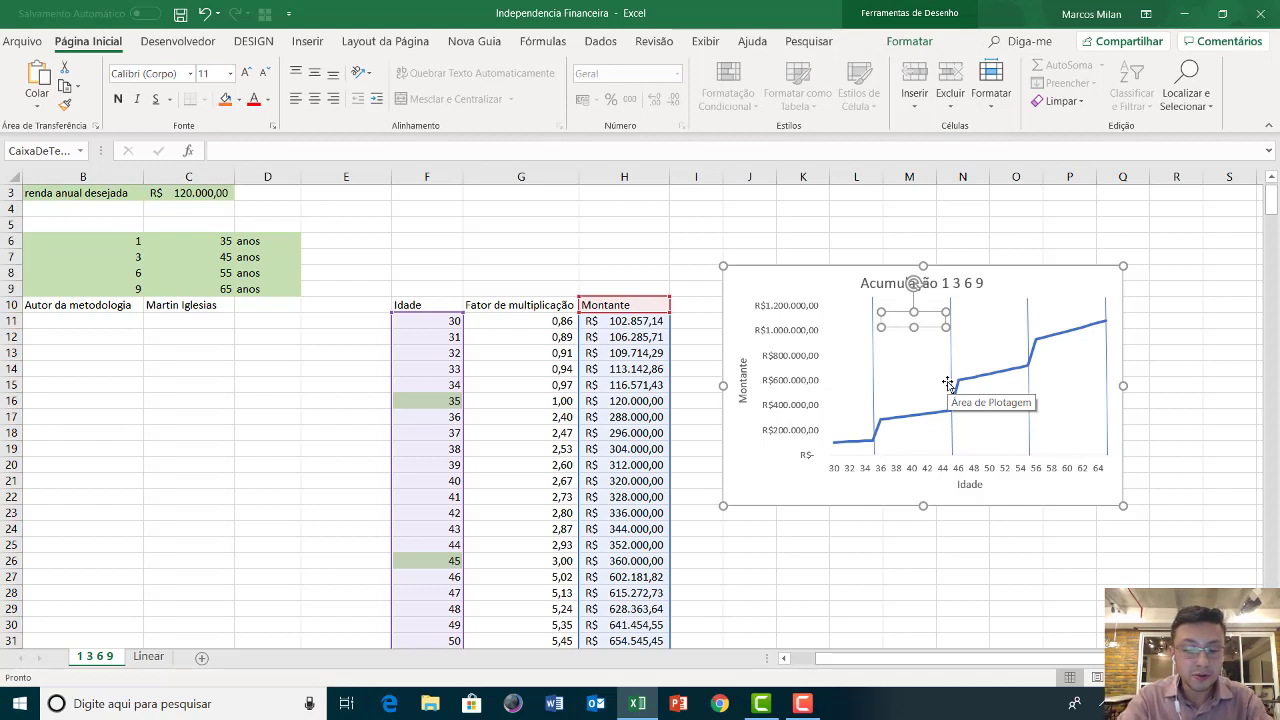
{"action": "left_click", "coordinate": [877, 324]}
{"action": "left_click_drag", "start_coordinate": [877, 324], "coordinate": [872, 324]}
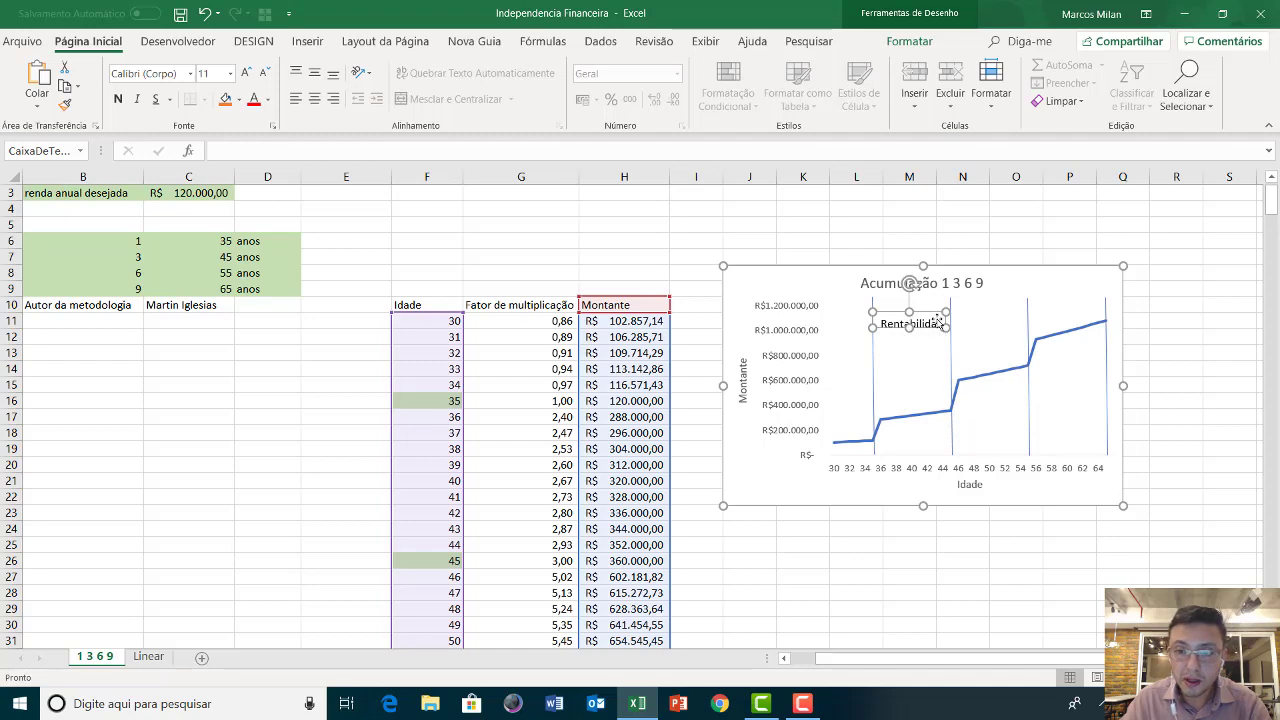
{"action": "left_click", "coordinate": [938, 322]}
{"action": "double_click", "coordinate": [887, 323]}
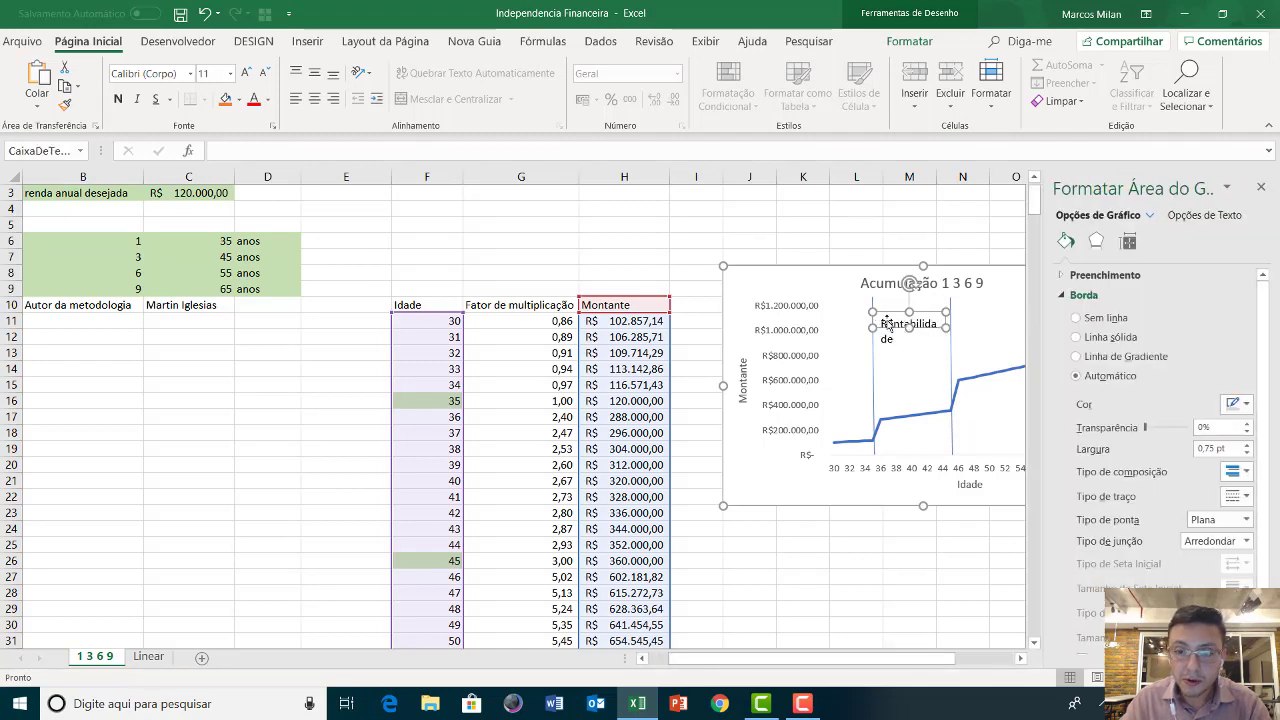
{"action": "left_click", "coordinate": [932, 305]}
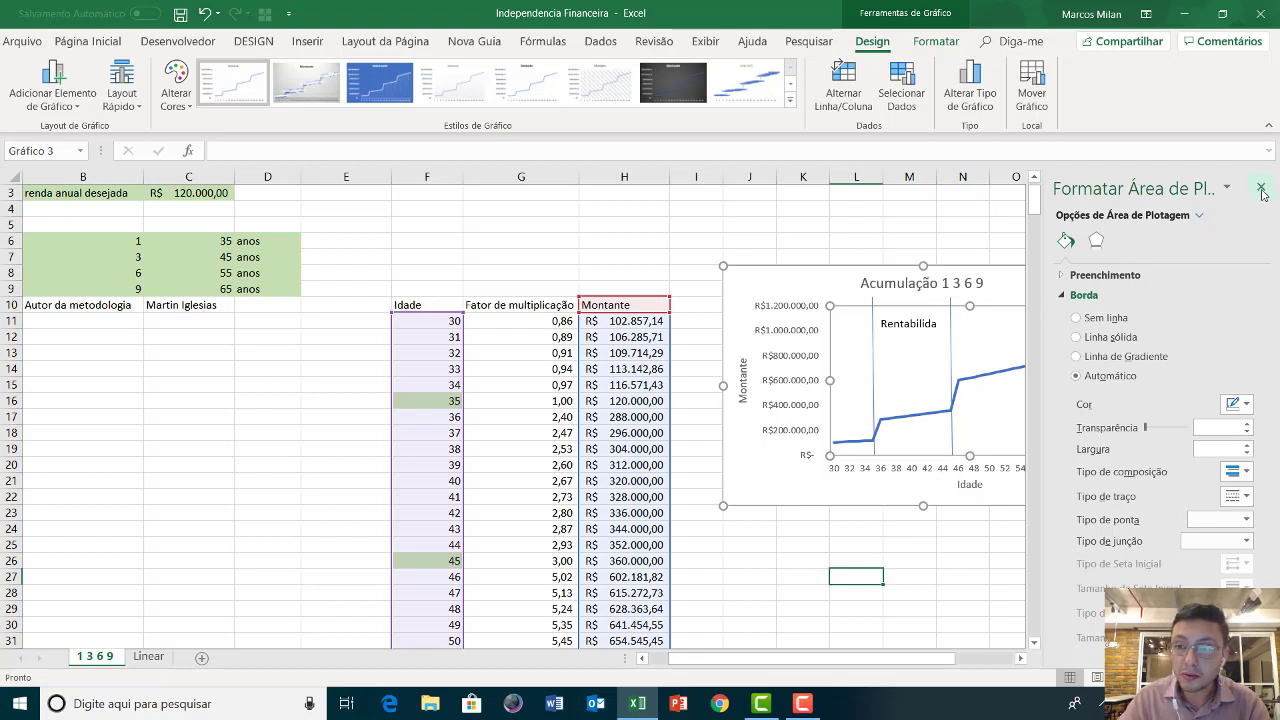
{"action": "left_click", "coordinate": [1262, 190]}
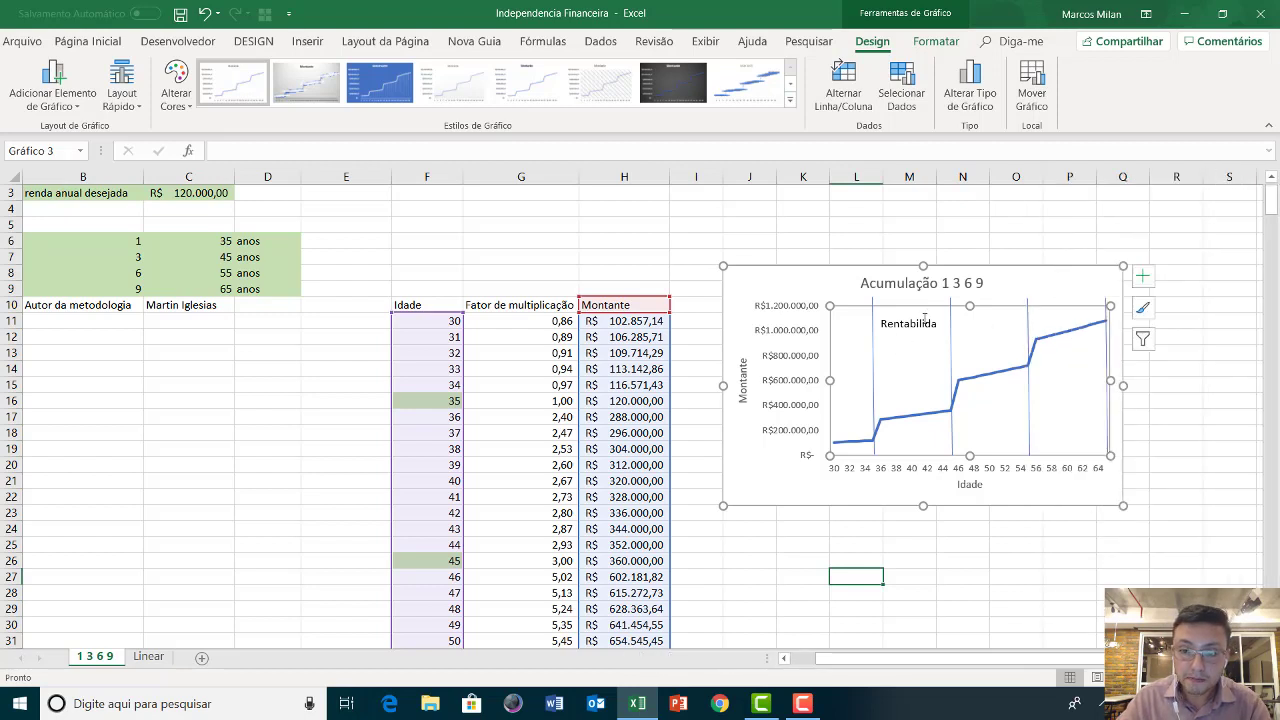
Copy the Rentabilidade text box between the lines at ages 45 and 55 and change its text to "Consolidar"
{"action": "left_click", "coordinate": [922, 321]}
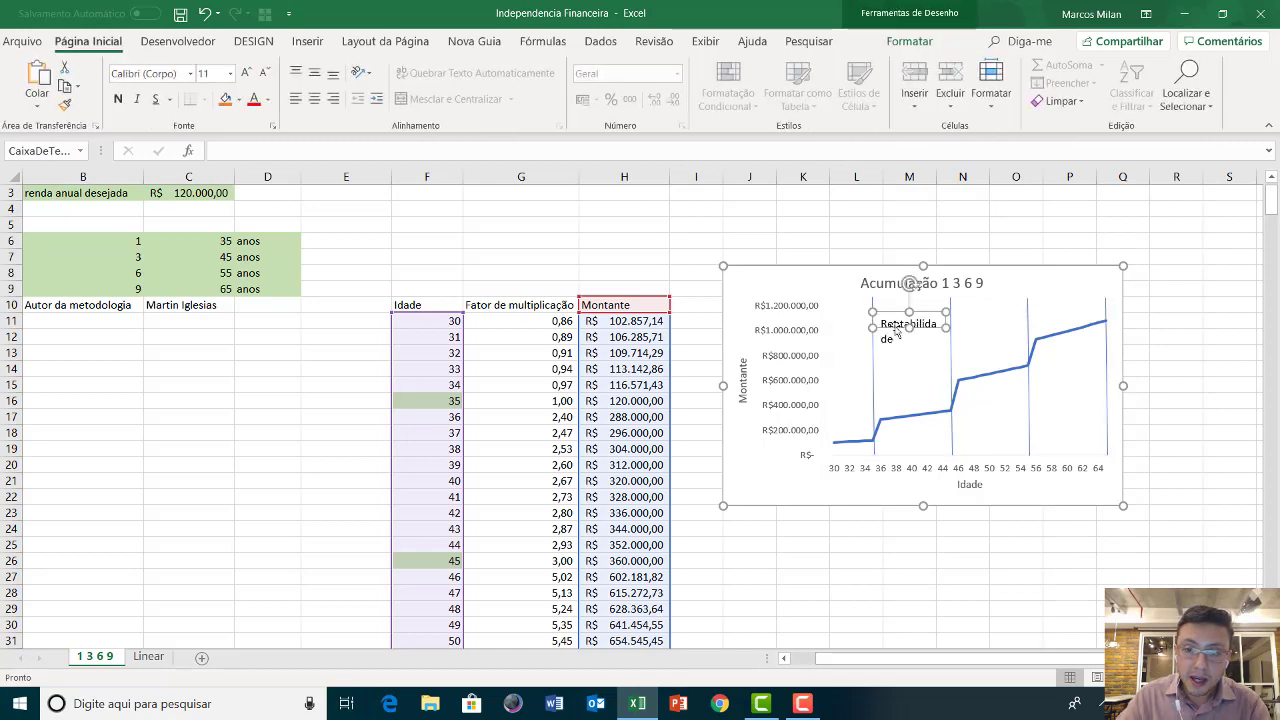
{"action": "key", "text": "ctrl+v"}
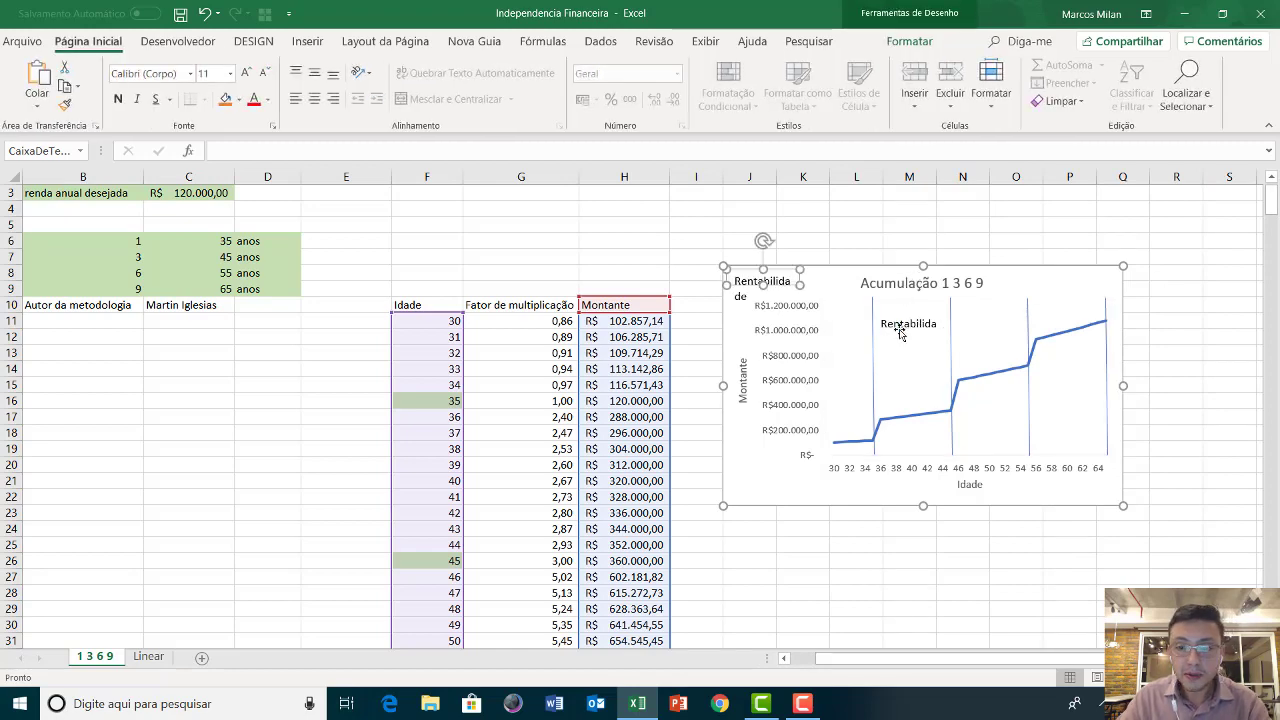
{"action": "left_click_drag", "start_coordinate": [771, 283], "coordinate": [1000, 318]}
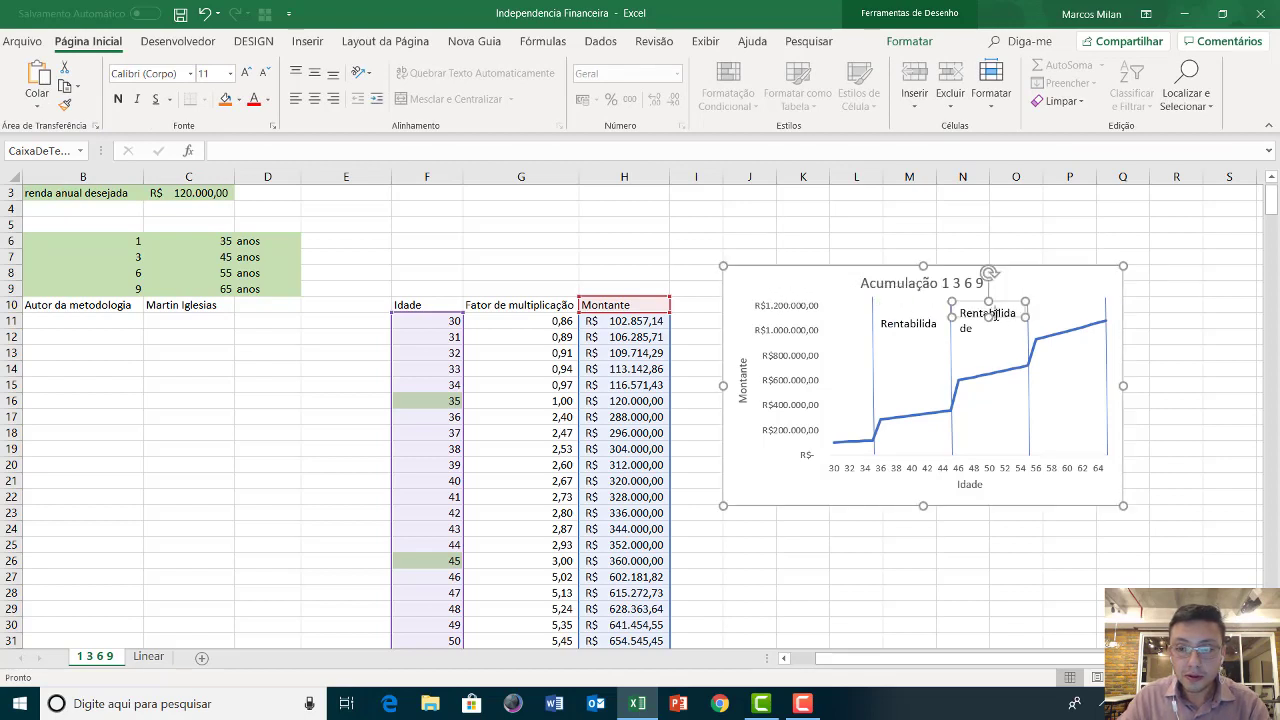
{"action": "double_click", "coordinate": [996, 314]}
{"action": "type", "text": "Co"}
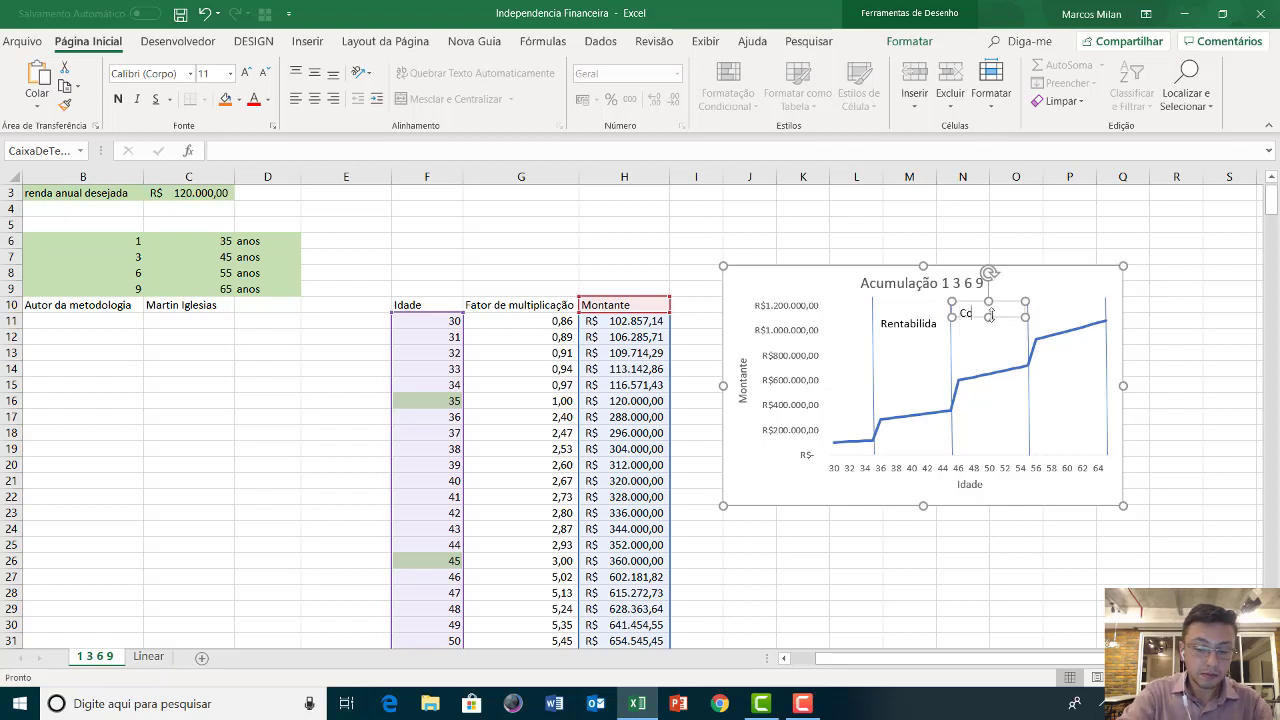
{"action": "type", "text": "nsolida"}
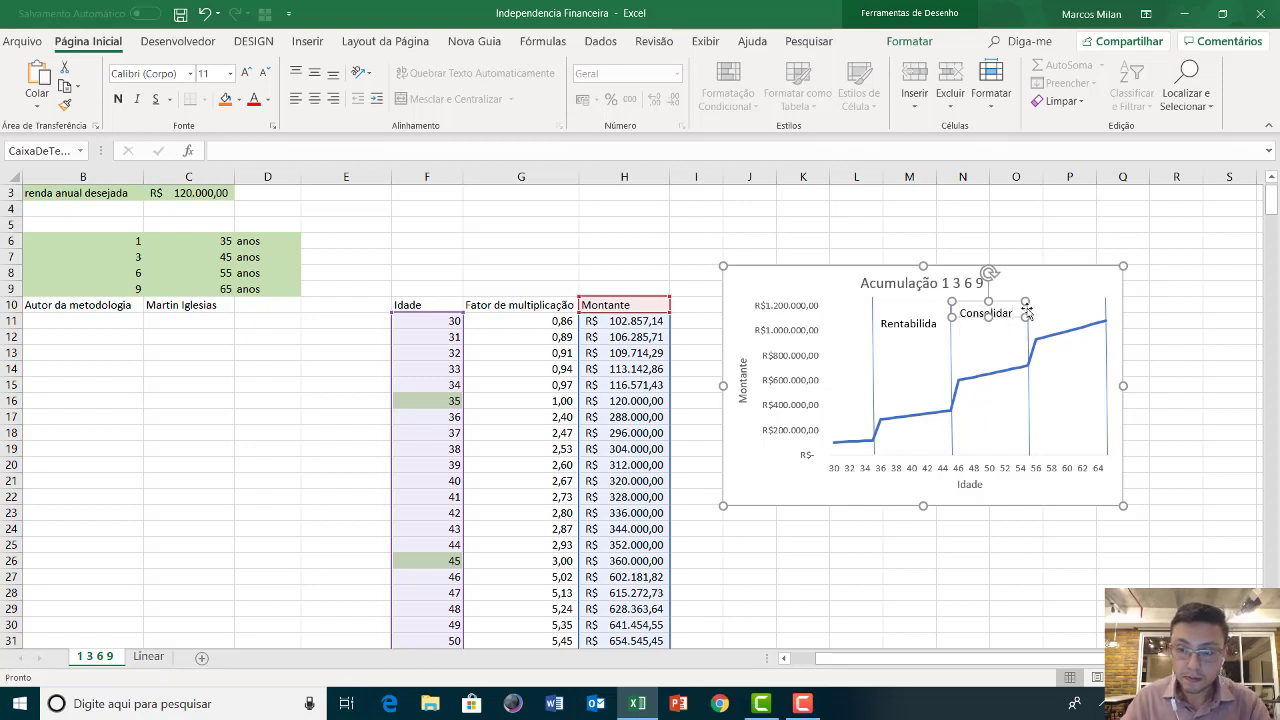
{"action": "type", "text": "r"}
{"action": "left_click", "coordinate": [1047, 320]}
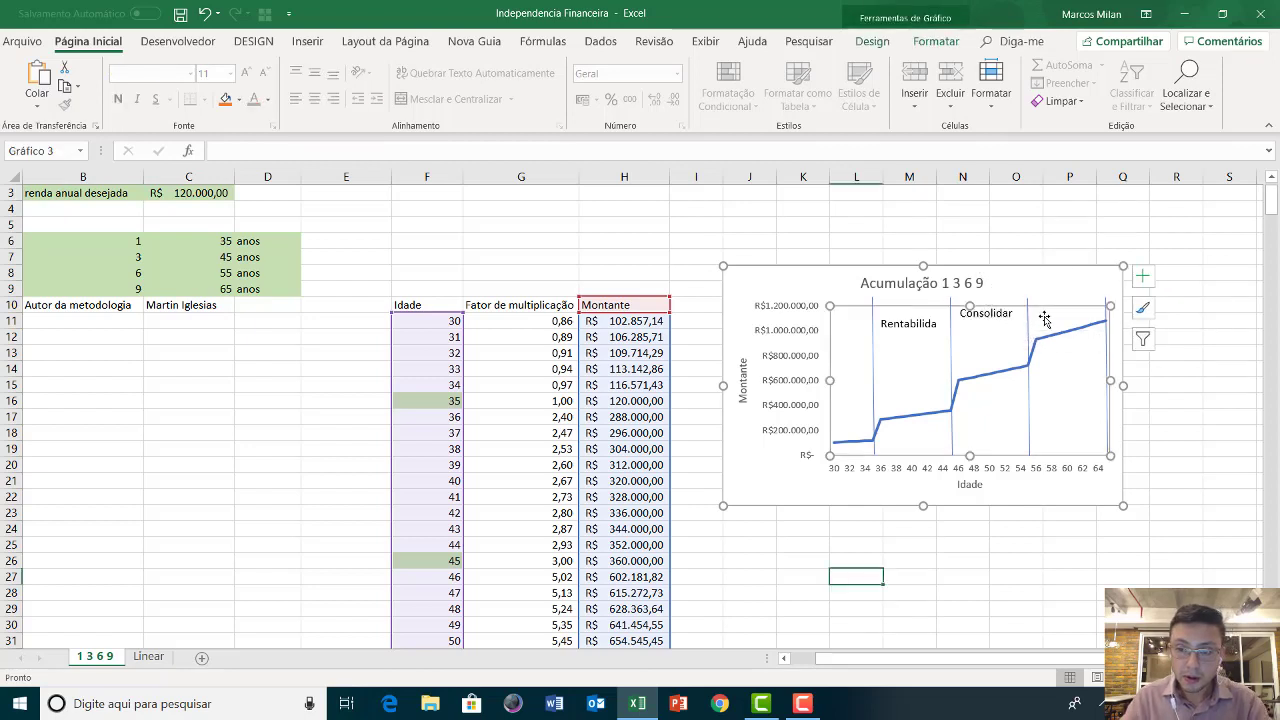
Copy the Consolidar text box between the lines at ages 55 and 65 and change its text to "Conservadorismo"
{"action": "left_click", "coordinate": [987, 314]}
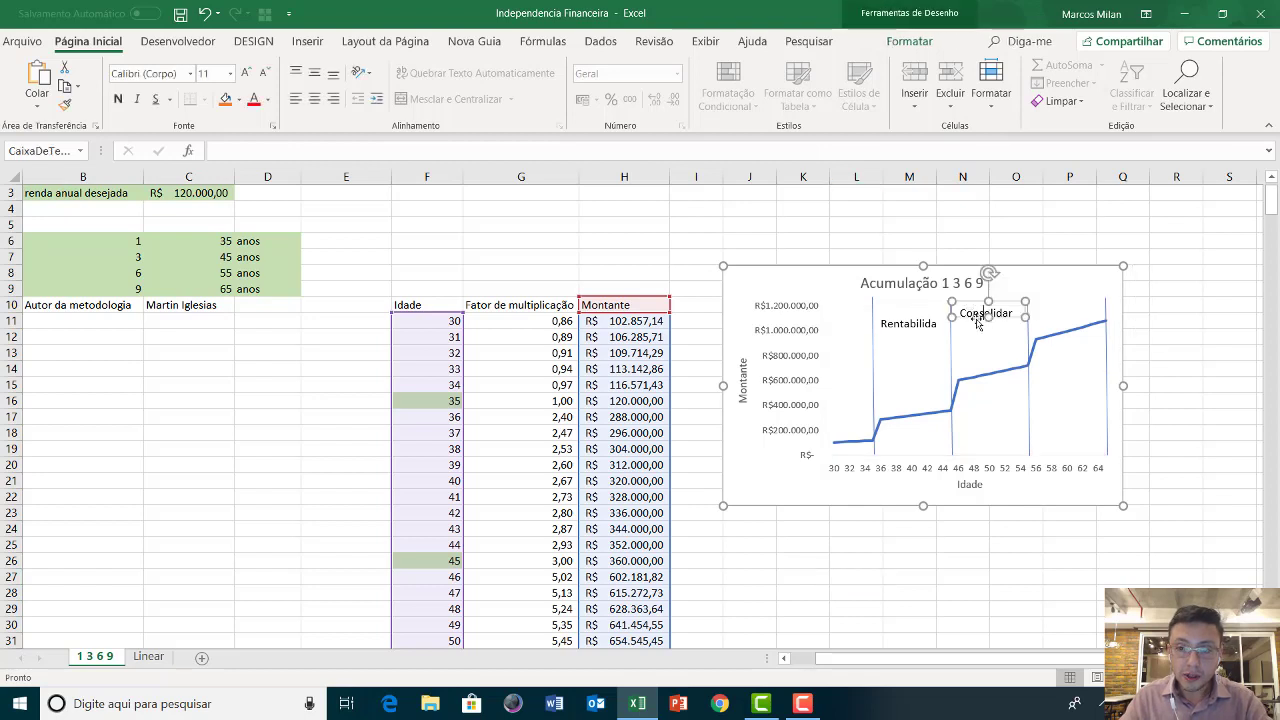
{"action": "key", "text": "ctrl+c"}
{"action": "key", "text": "ctrl+v"}
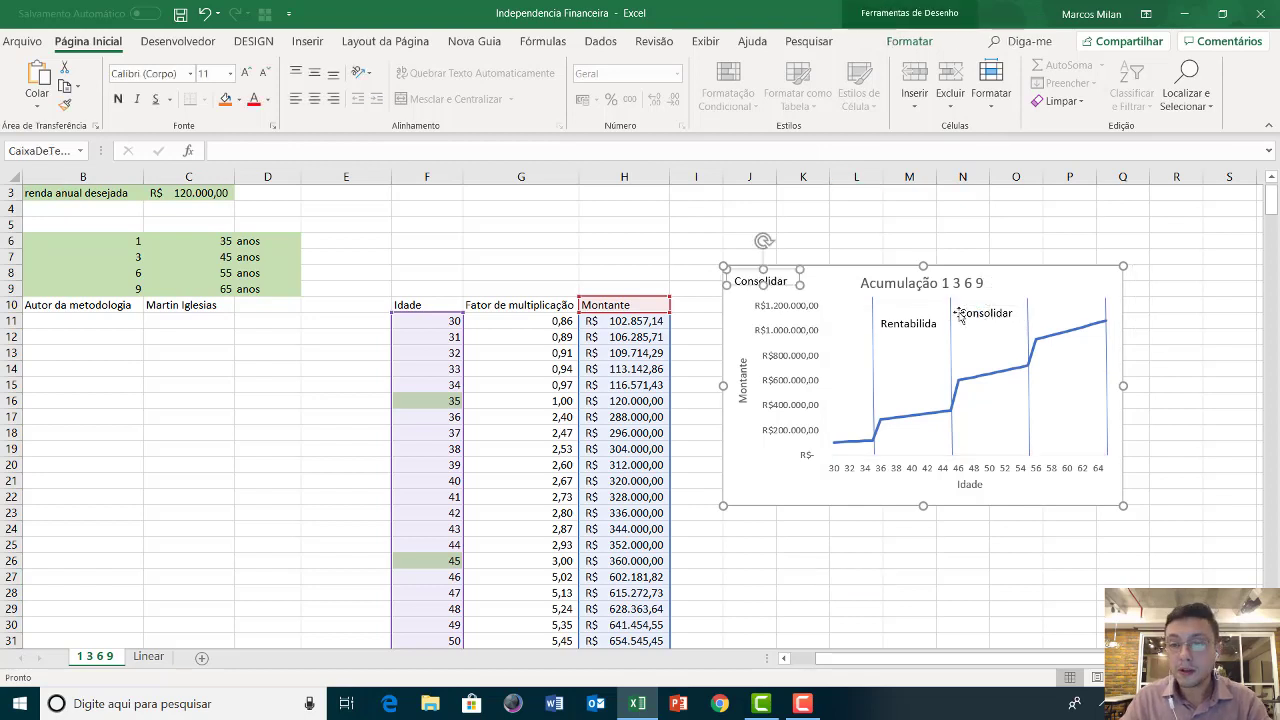
{"action": "left_click_drag", "start_coordinate": [813, 289], "coordinate": [1092, 316]}
{"action": "double_click", "coordinate": [1058, 313]}
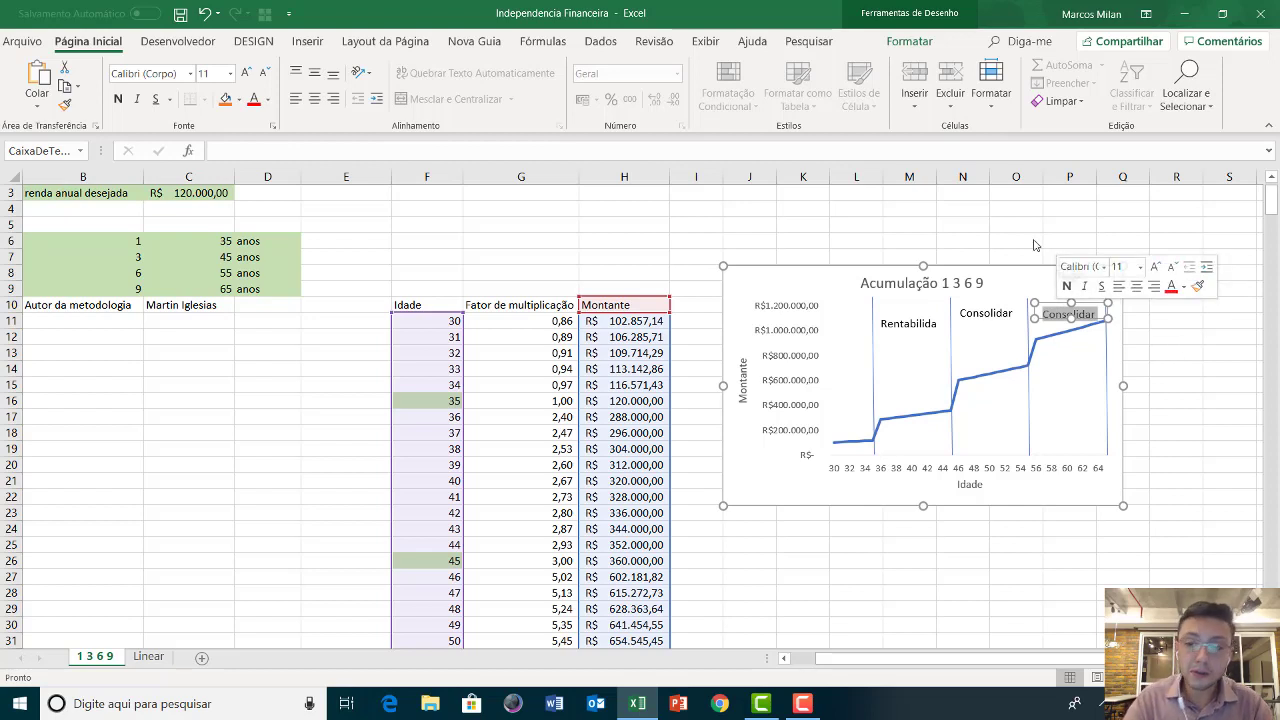
{"action": "type", "text": "Cons"}
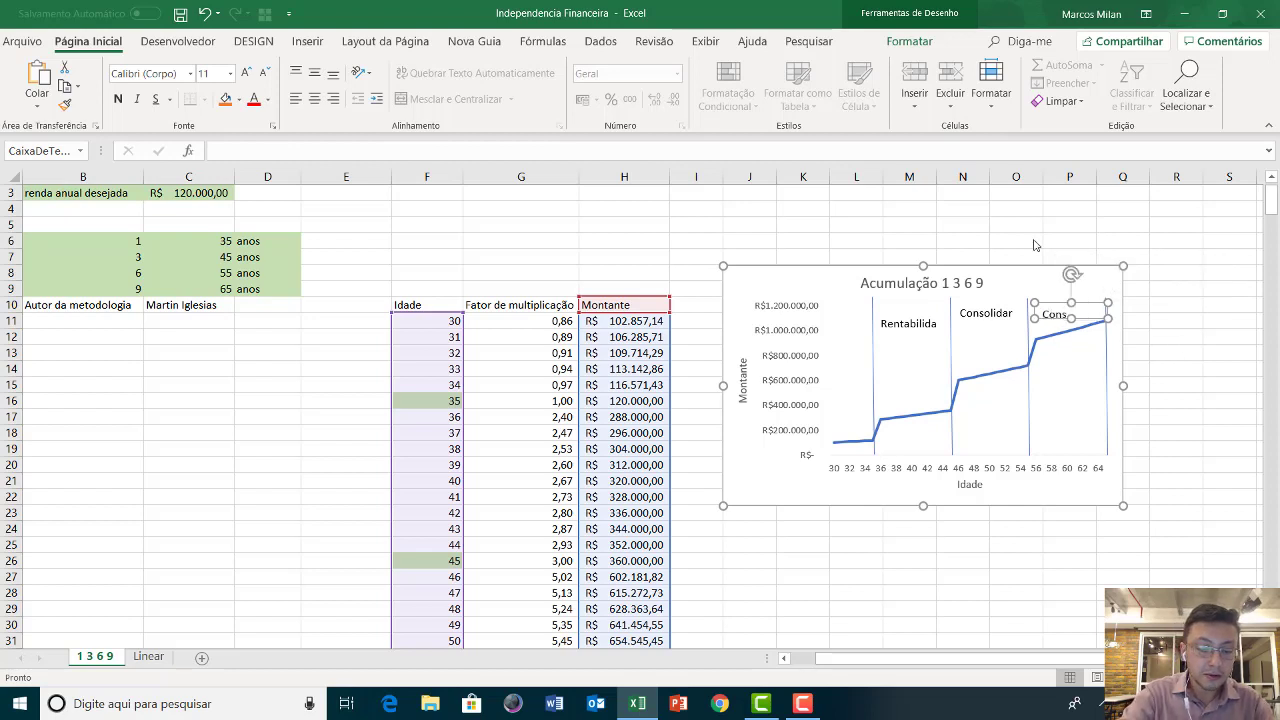
{"action": "type", "text": "ervadorismo"}
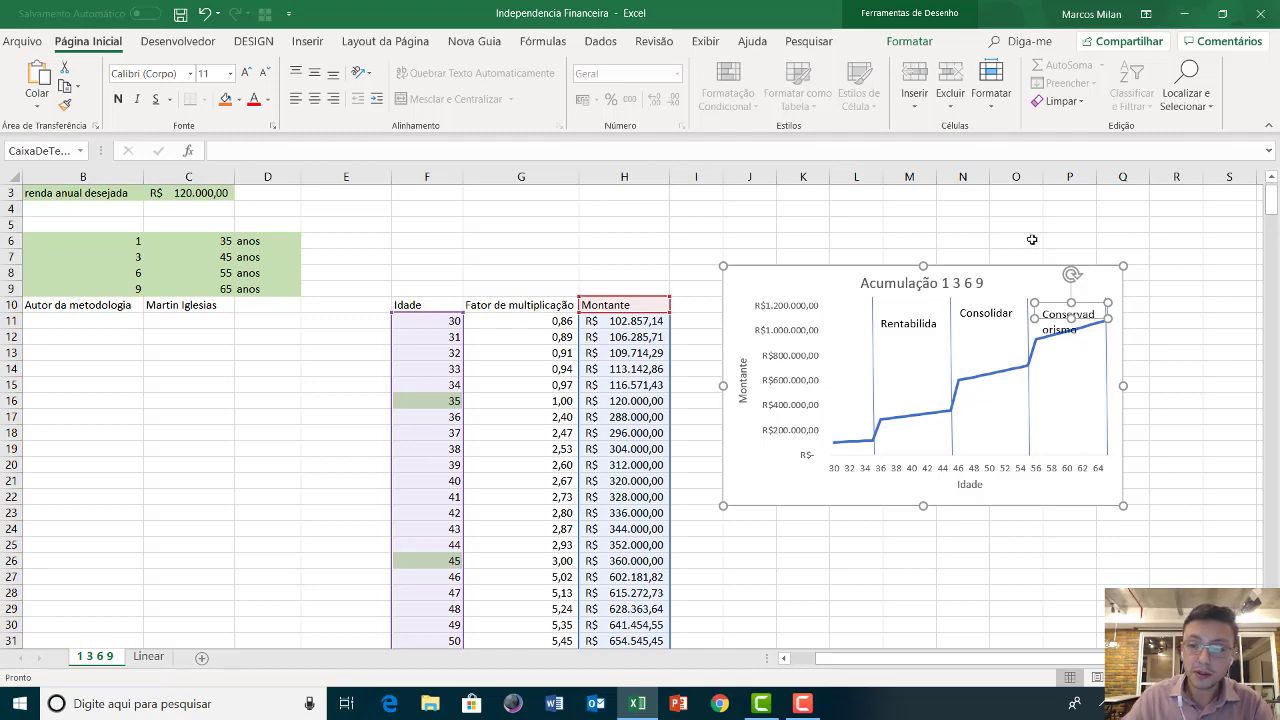
{"action": "left_click", "coordinate": [1141, 237]}
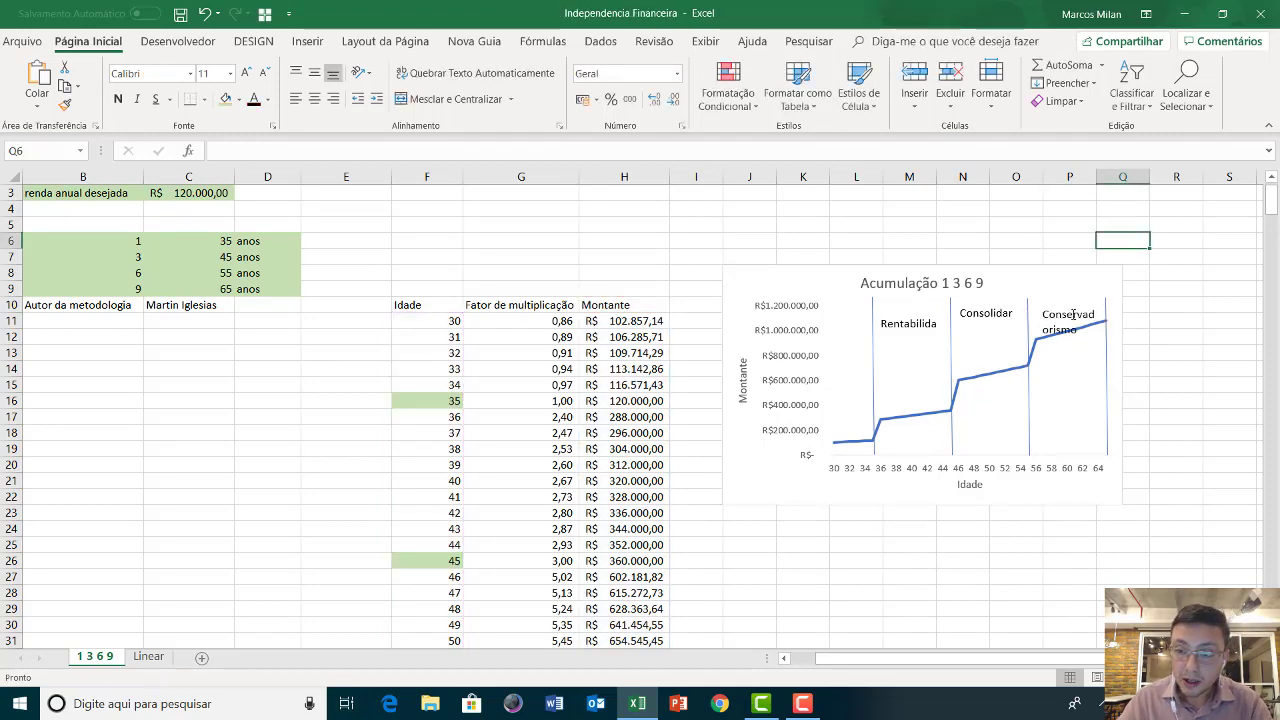
Widen the Conservadorismo text box in the chart on both sides, starting it at the age 55 line
{"action": "left_click", "coordinate": [1105, 313]}
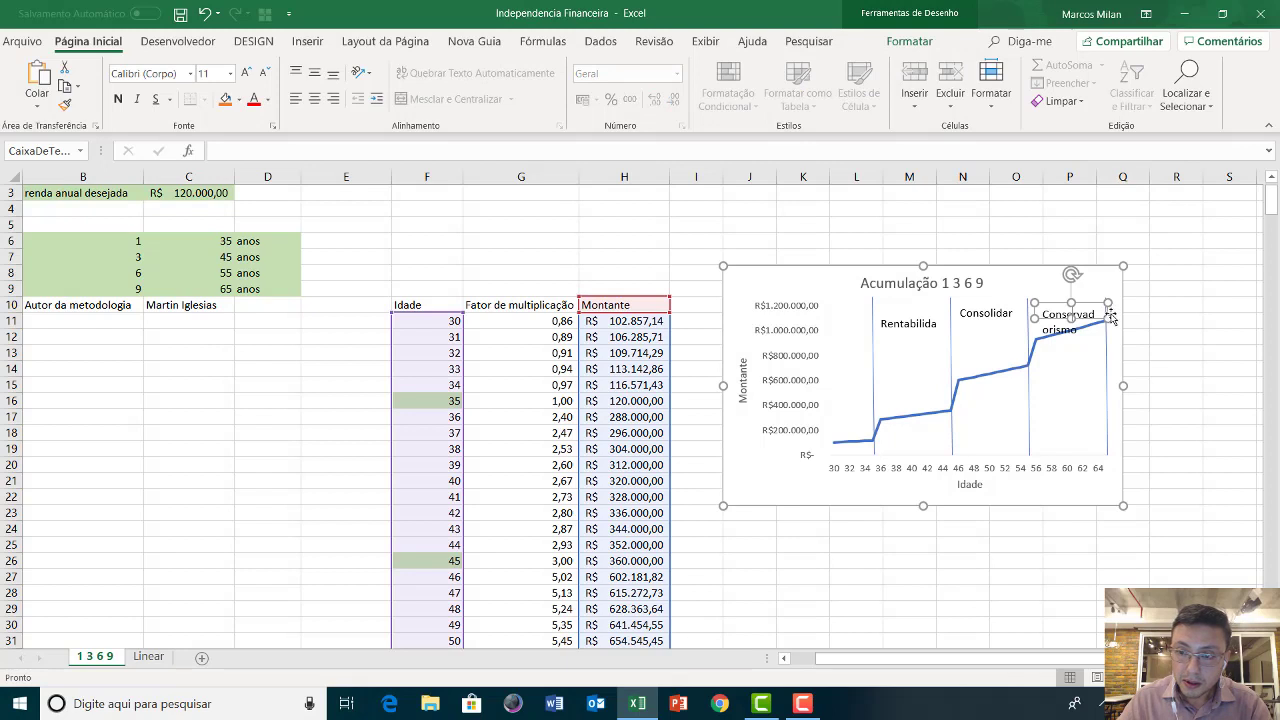
{"action": "left_click_drag", "start_coordinate": [1108, 318], "coordinate": [1128, 318]}
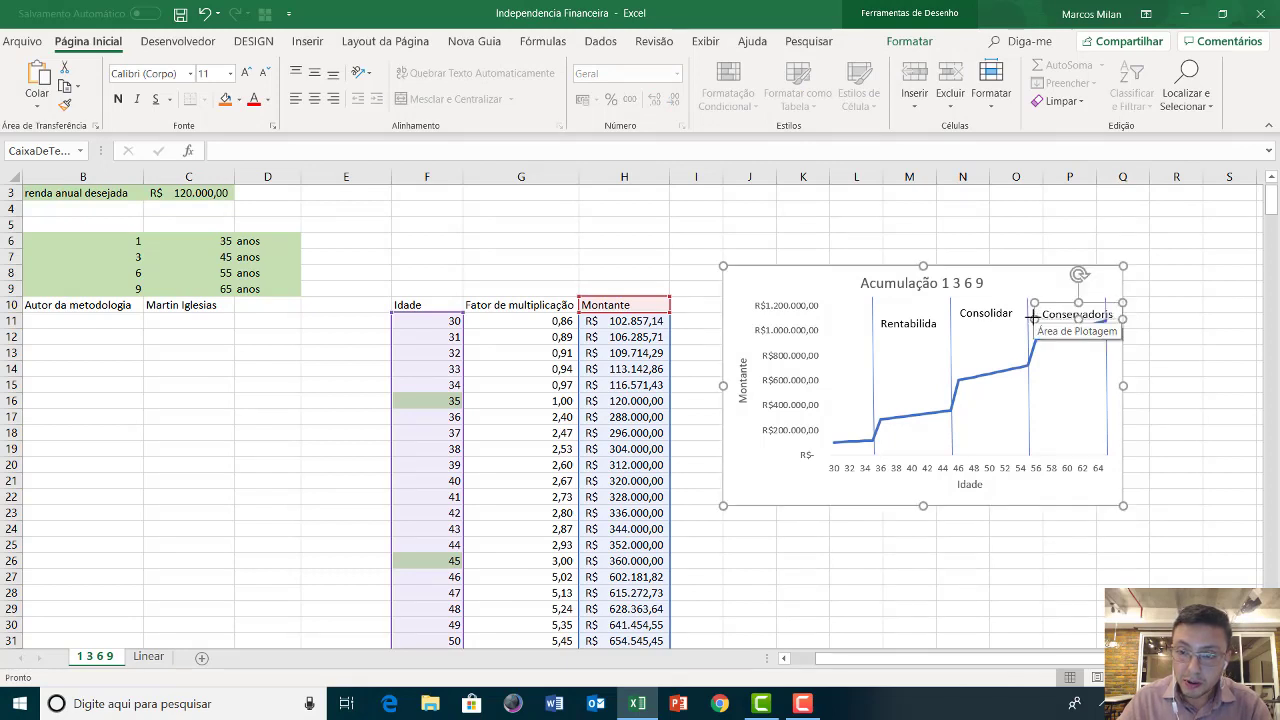
{"action": "left_click_drag", "start_coordinate": [1034, 318], "coordinate": [1027, 320]}
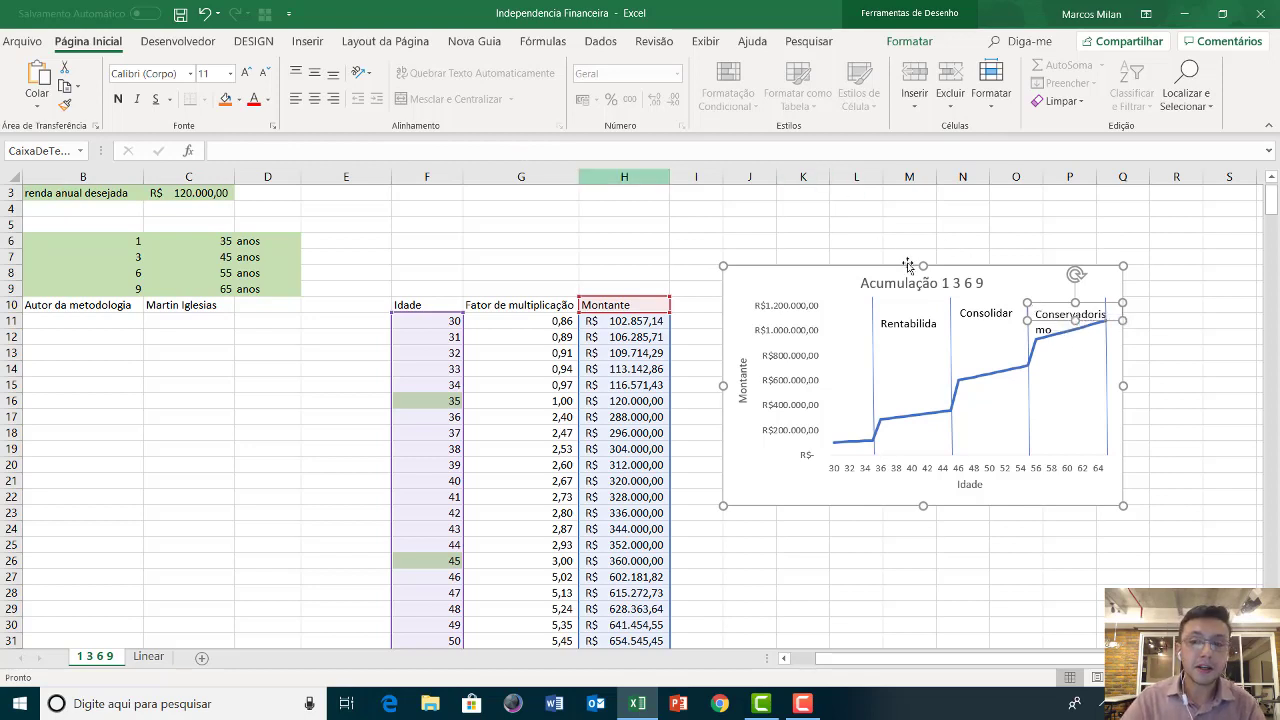
Reduce the font size of the Rentabilidade, Consolidar and Conservadorismo chart labels together to 9
{"action": "left_click", "coordinate": [998, 316], "text": "shift"}
{"action": "left_click", "coordinate": [912, 325], "text": "shift"}
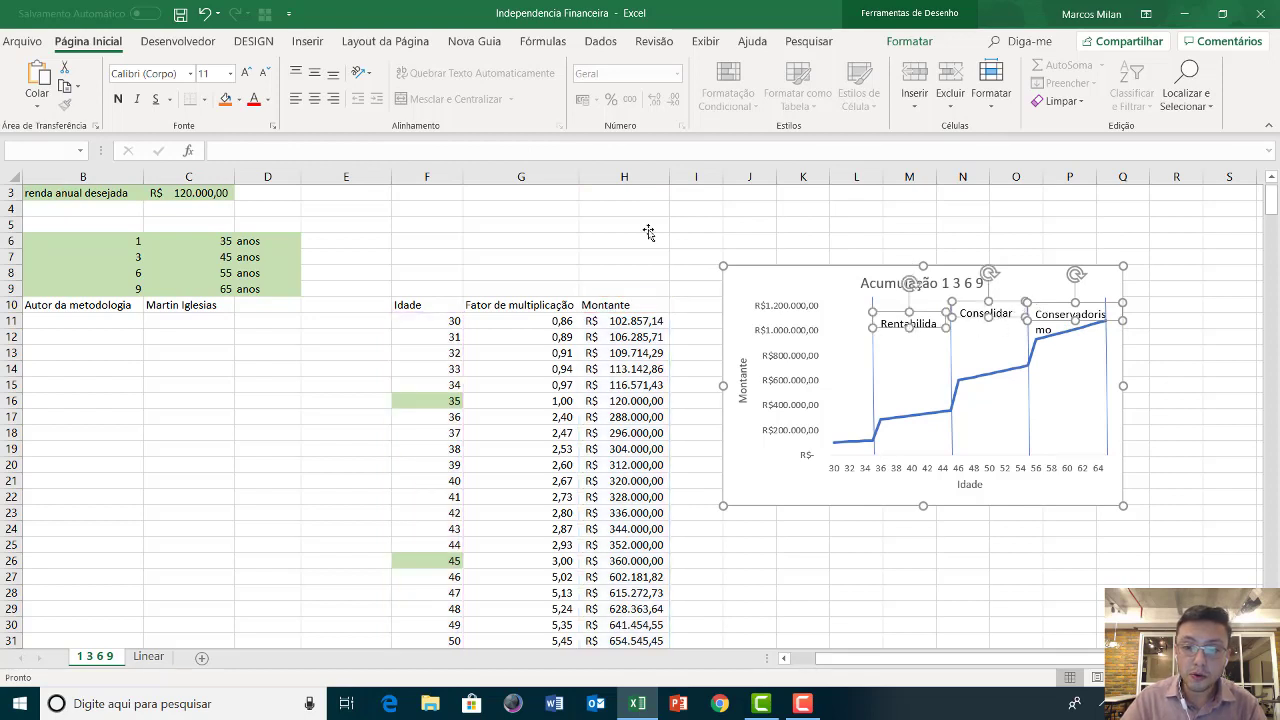
{"action": "left_click", "coordinate": [265, 74]}
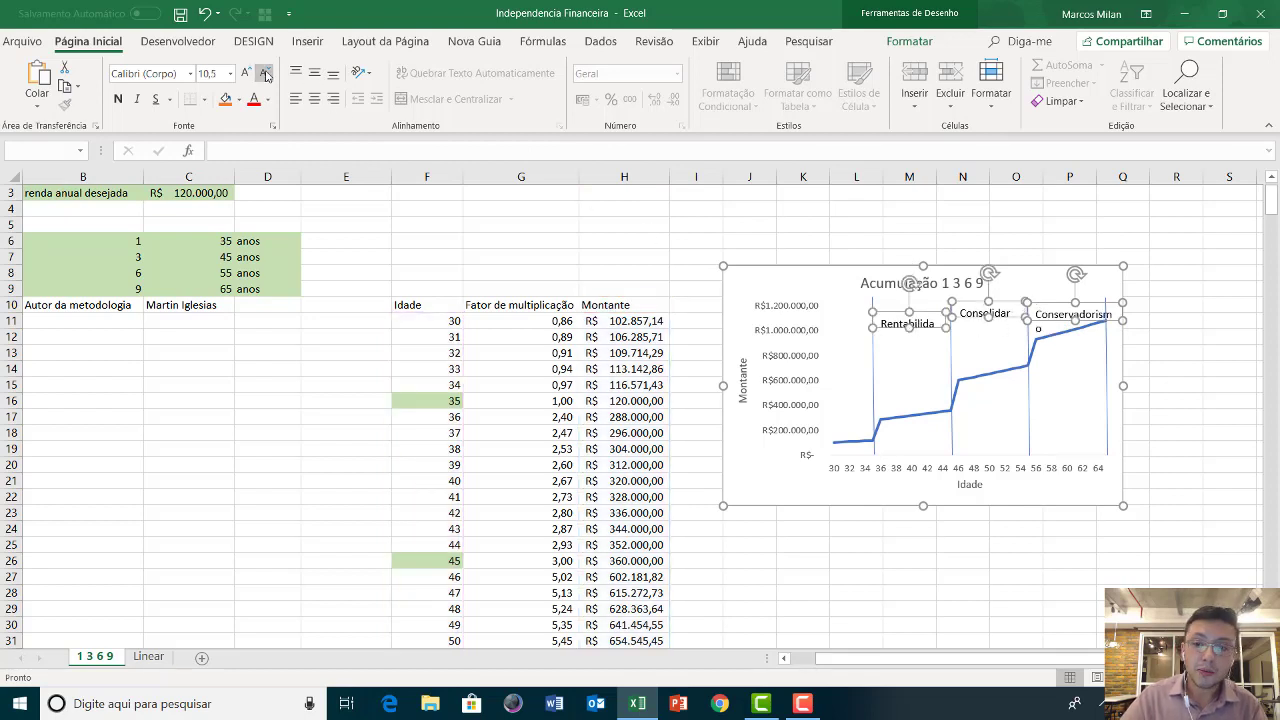
{"action": "left_click", "coordinate": [265, 74]}
{"action": "left_click", "coordinate": [265, 74]}
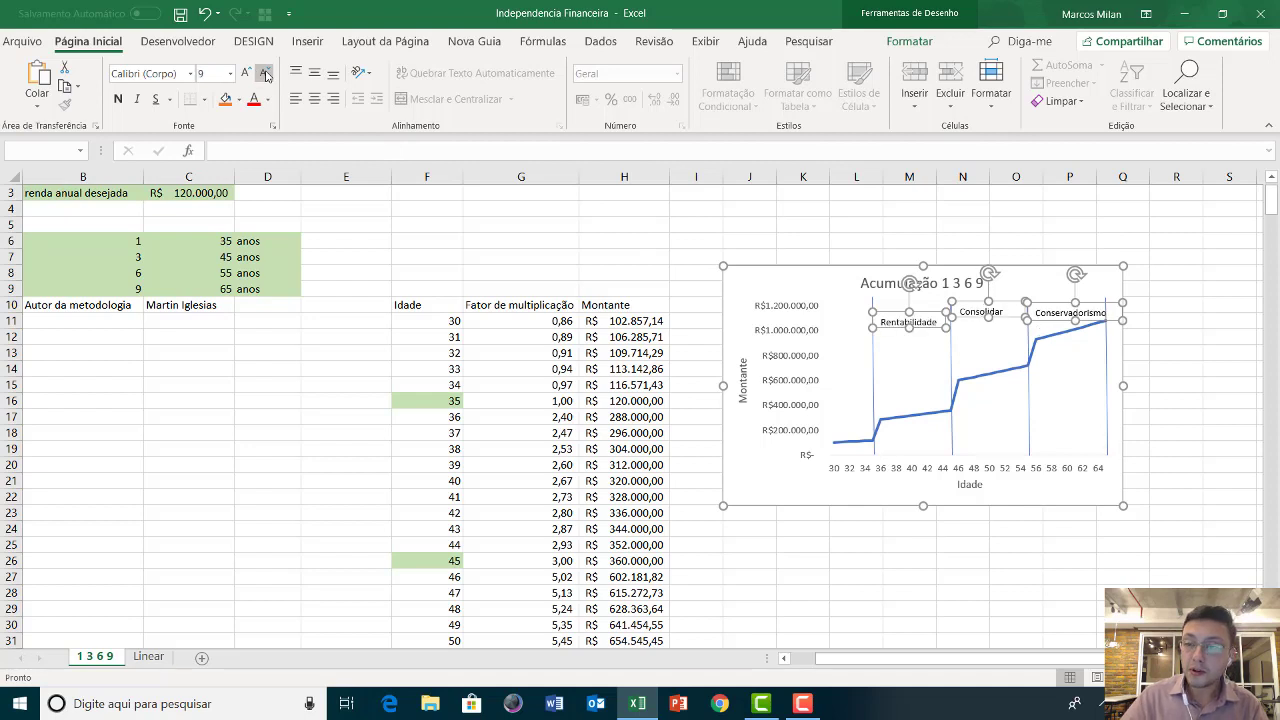
{"action": "left_click", "coordinate": [1143, 238]}
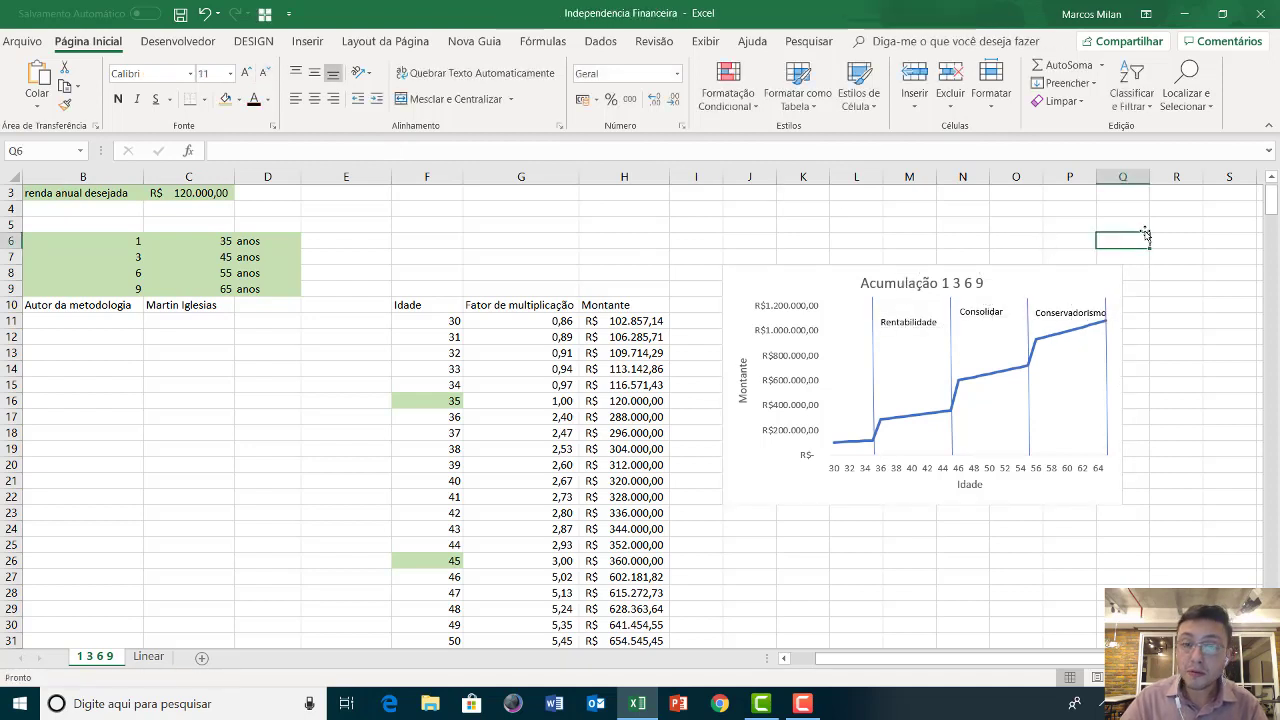
Shift the Conservadorismo text box slightly so its label sits between the age 55 and 65 lines
{"action": "left_click", "coordinate": [1068, 313]}
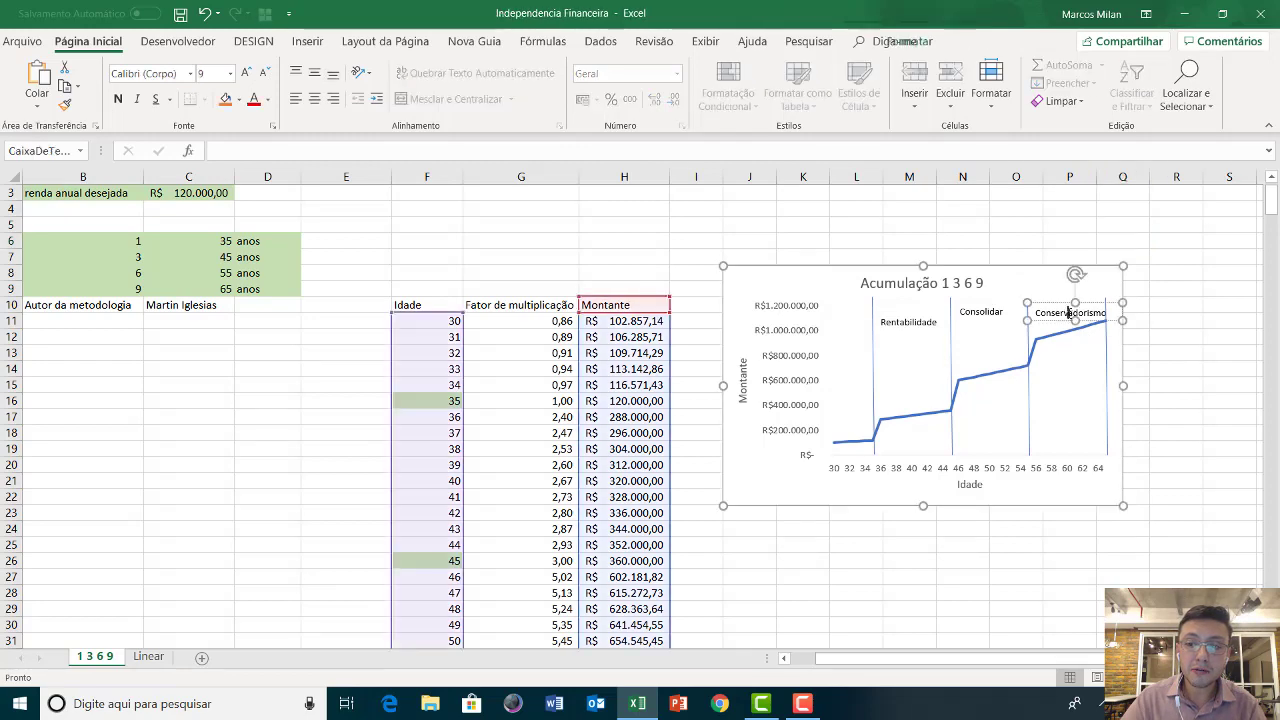
{"action": "left_click_drag", "start_coordinate": [1055, 300], "coordinate": [1049, 304]}
{"action": "left_click", "coordinate": [1180, 271]}
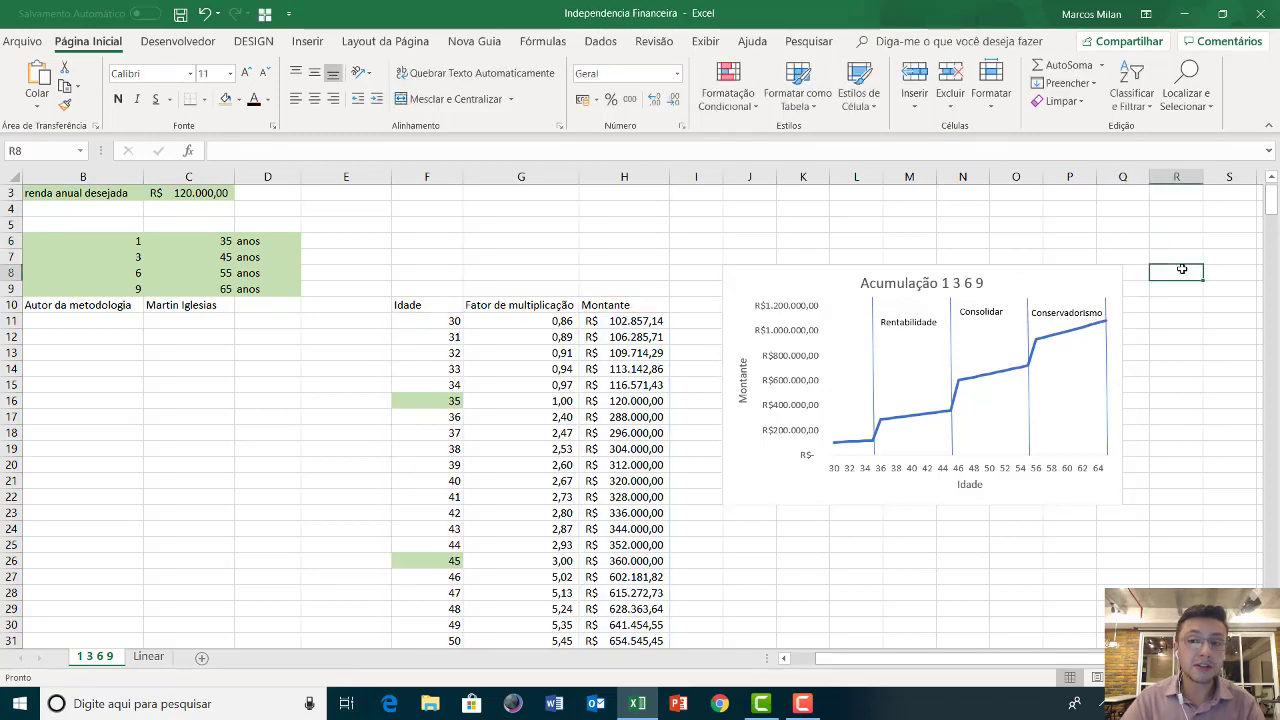